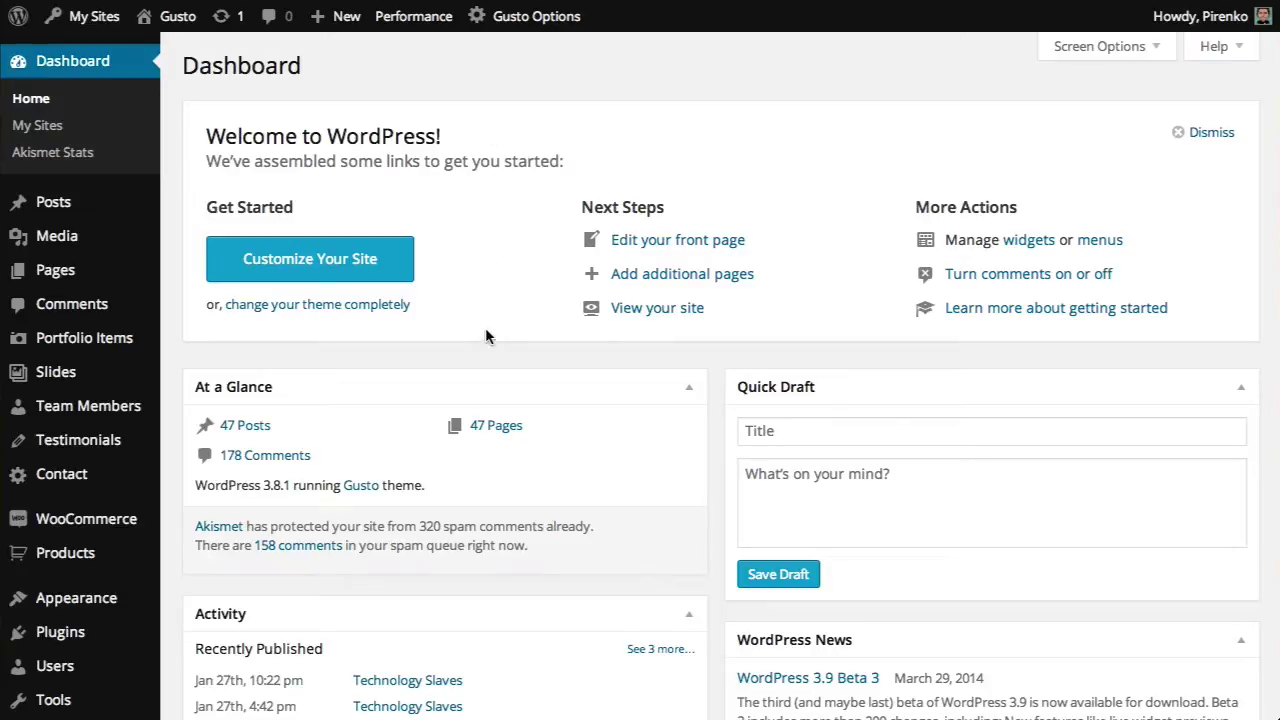
- Open the General section of the Gusto theme options from the WordPress dashboard
scroll(485, 338, down, 4)
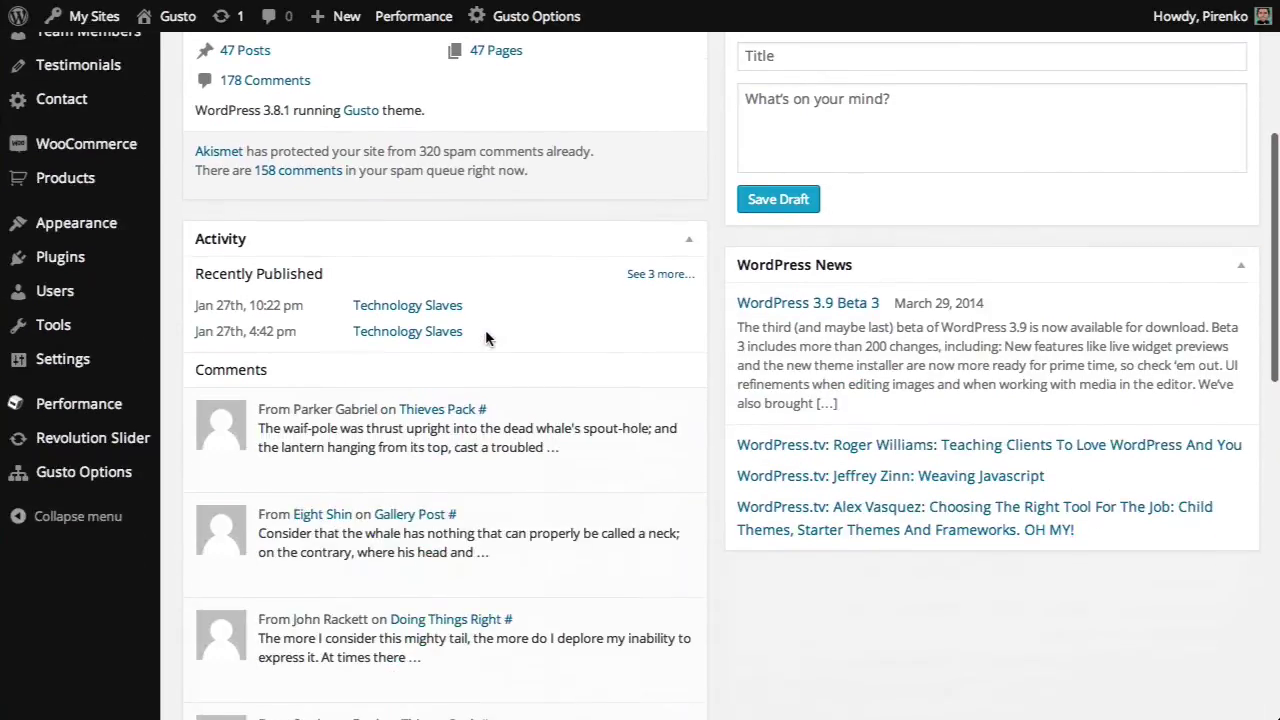
scroll(485, 338, up, 4)
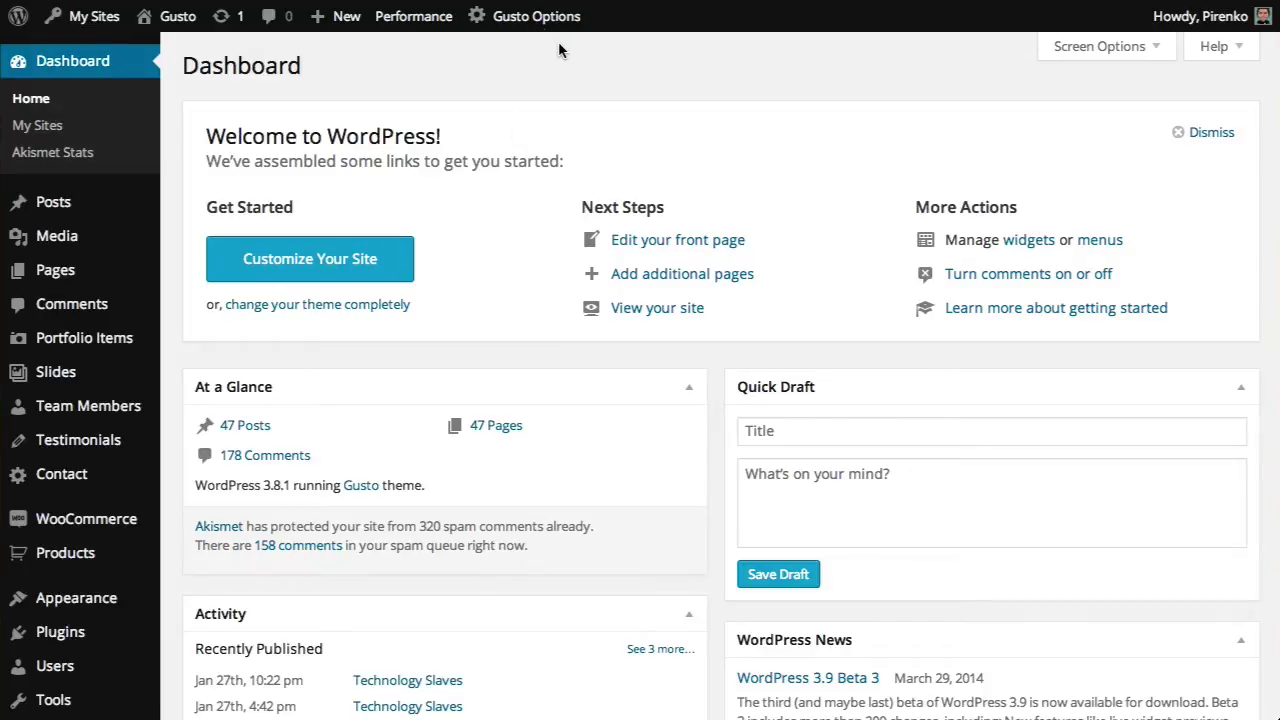
mouse_move(553, 22)
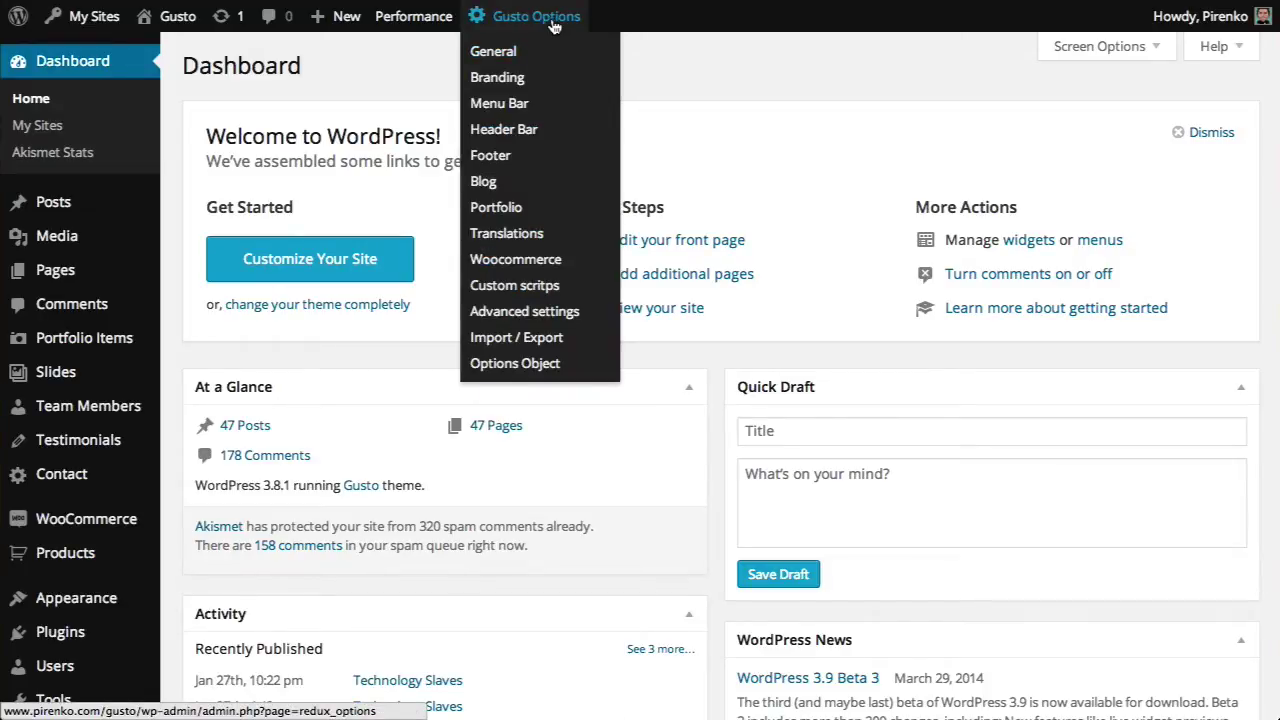
scroll(553, 22, down, 5)
mouse_move(118, 267)
click(109, 275)
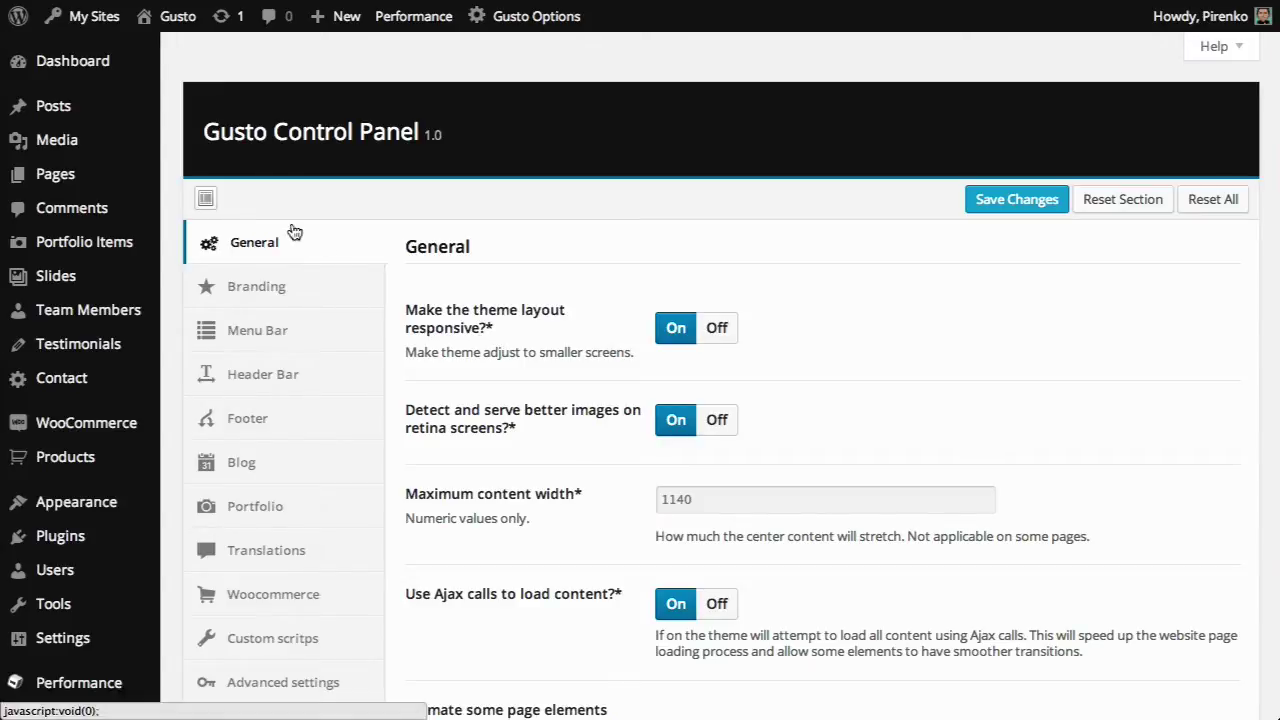
- Set the maximum content width to 800, save the changes and check the site's homepage
scroll(490, 303, down, 2)
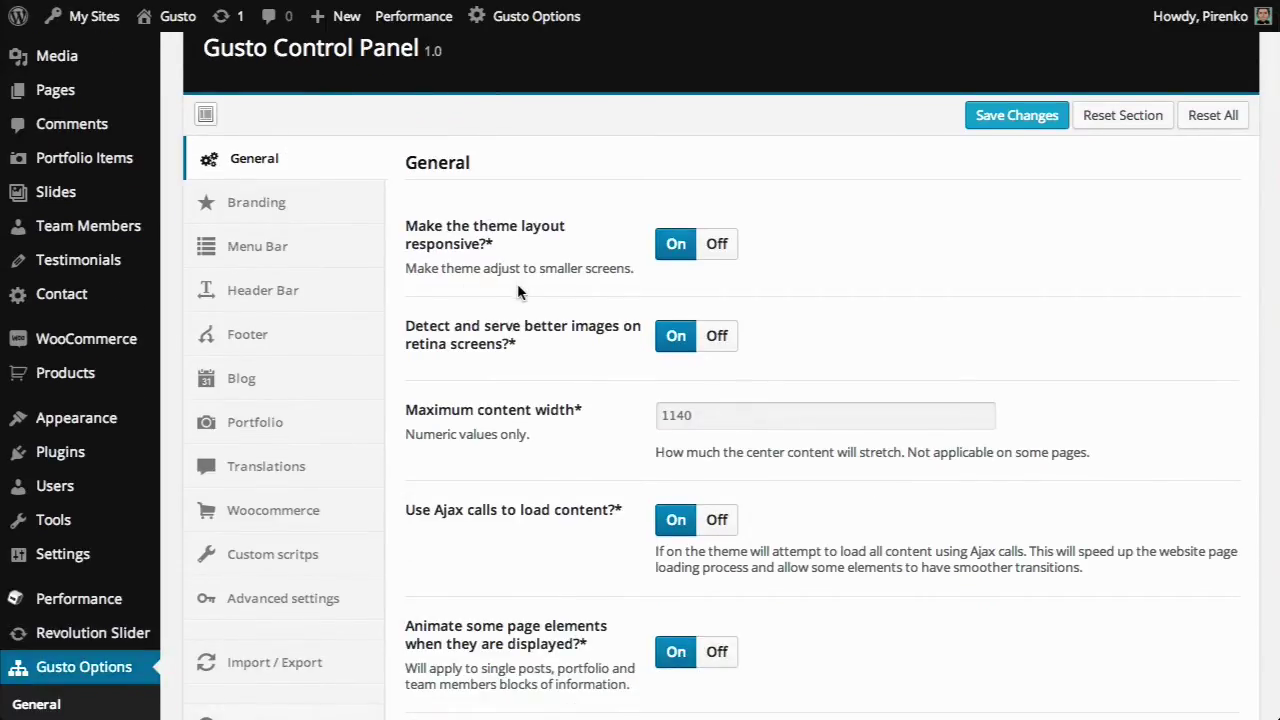
scroll(519, 291, down, 2)
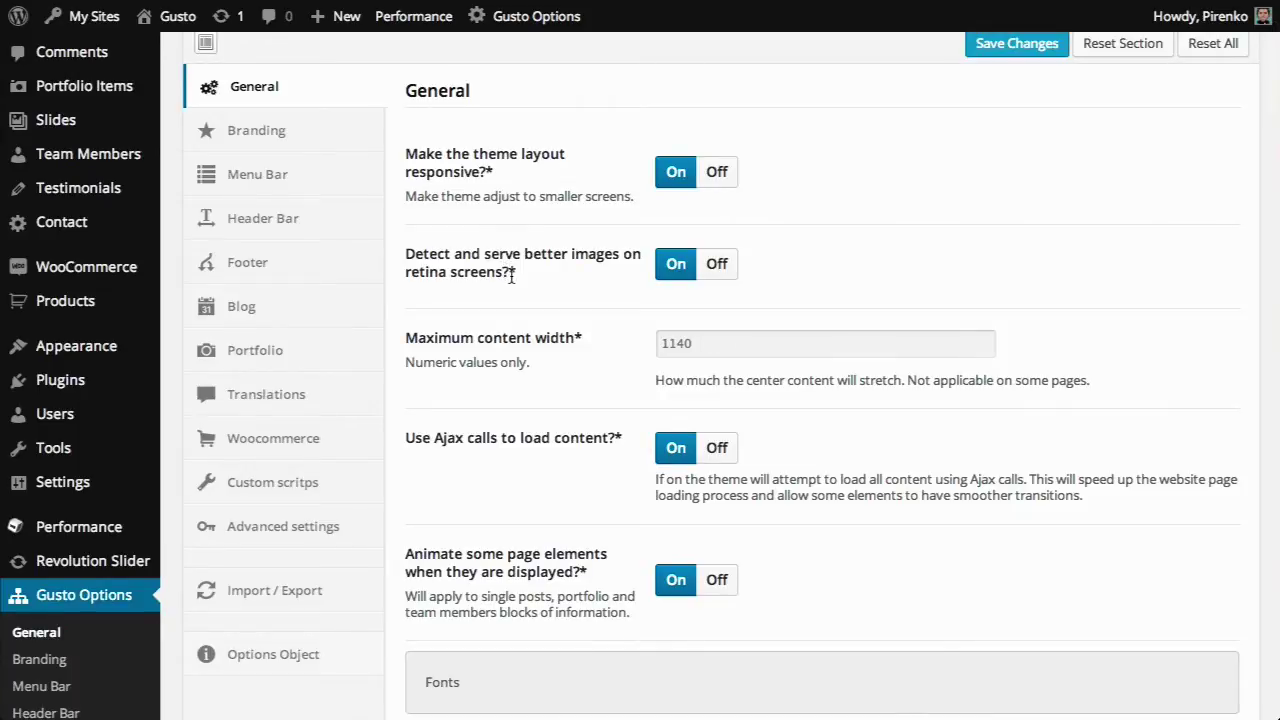
scroll(517, 298, down, 2)
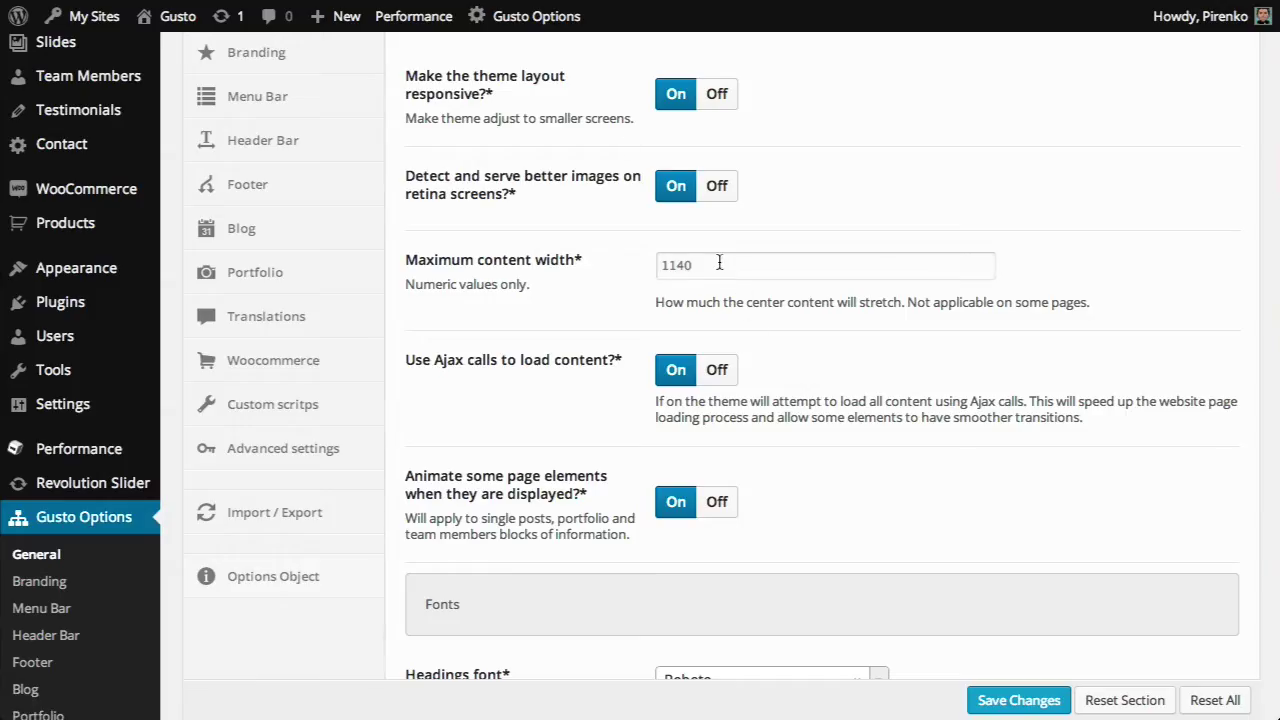
drag(719, 263, 579, 272)
text(800)
scroll(879, 253, up, 5)
click(1003, 209)
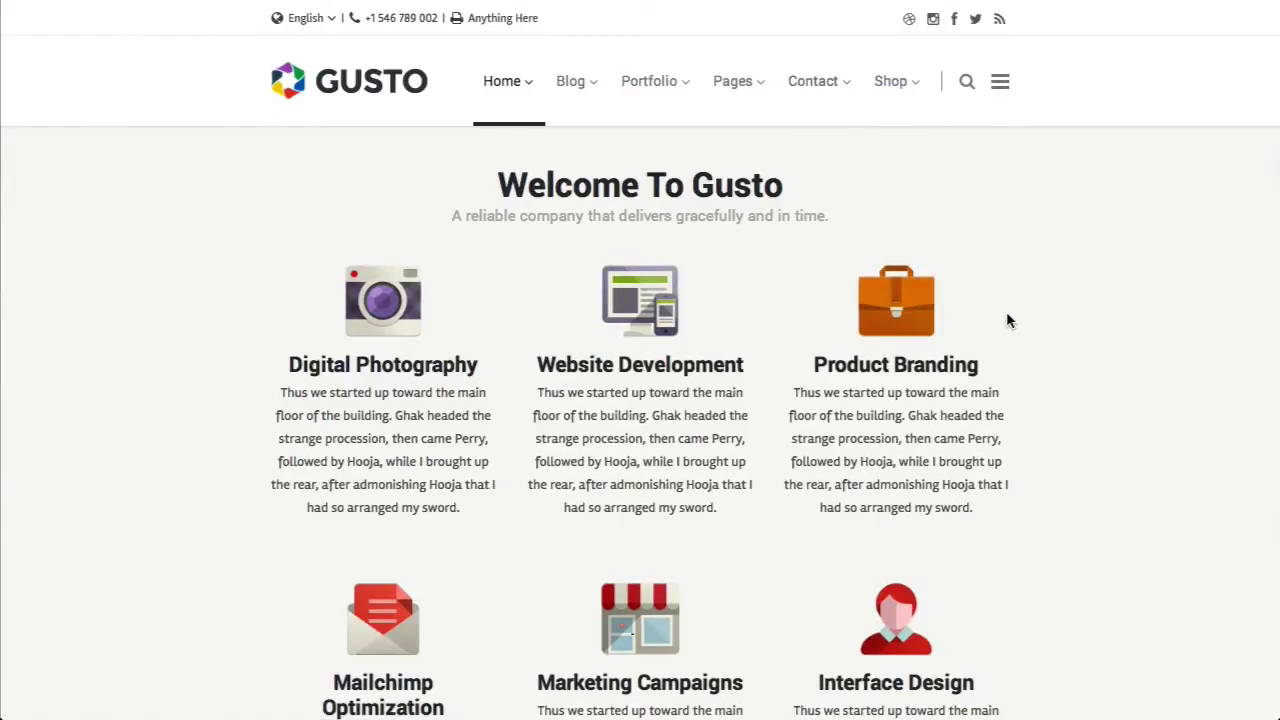
scroll(1006, 320, down, 6)
scroll(1006, 320, up, 6)
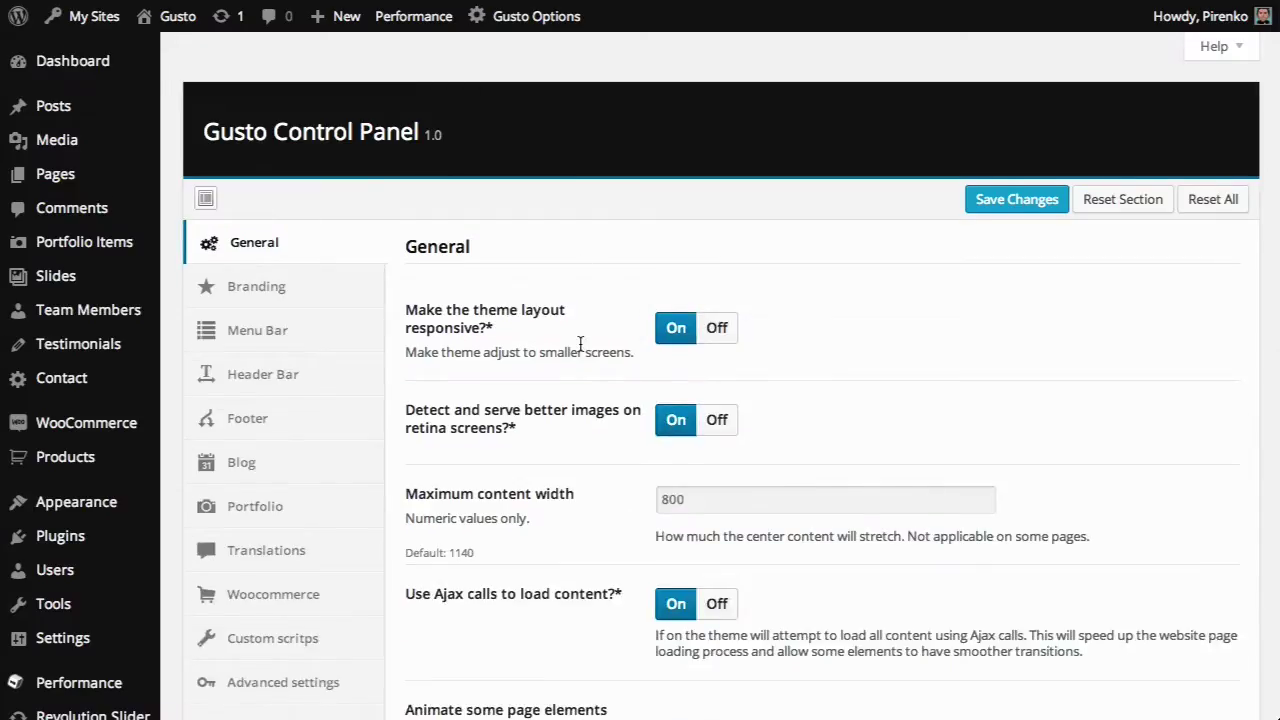
- Set the maximum content width to 1140 and save the theme settings
scroll(580, 343, down, 1)
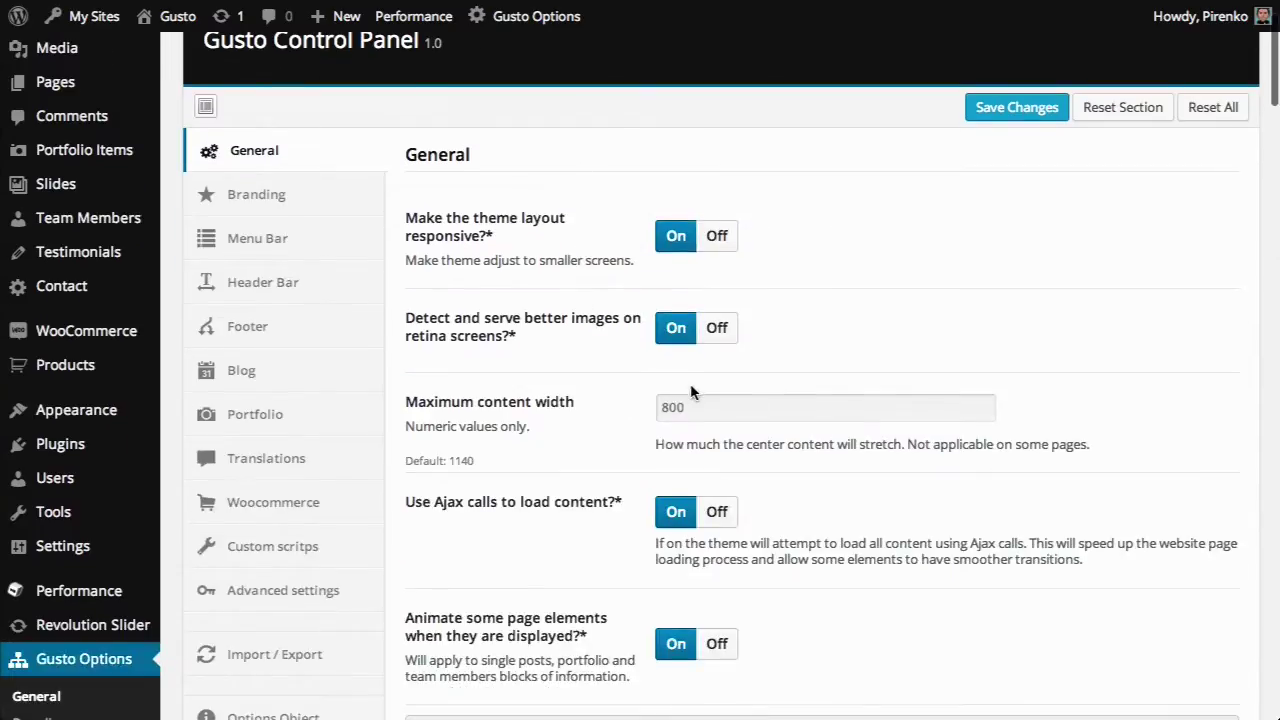
click(700, 406)
double_click(700, 405)
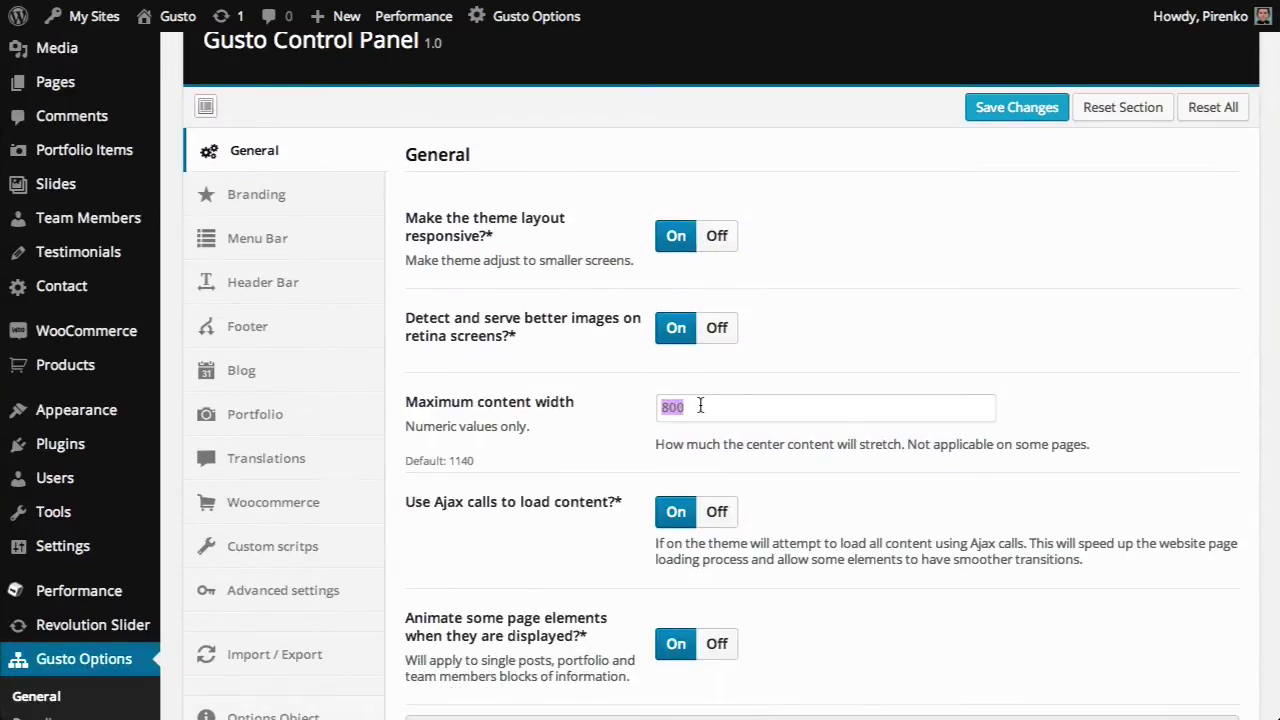
text(114)
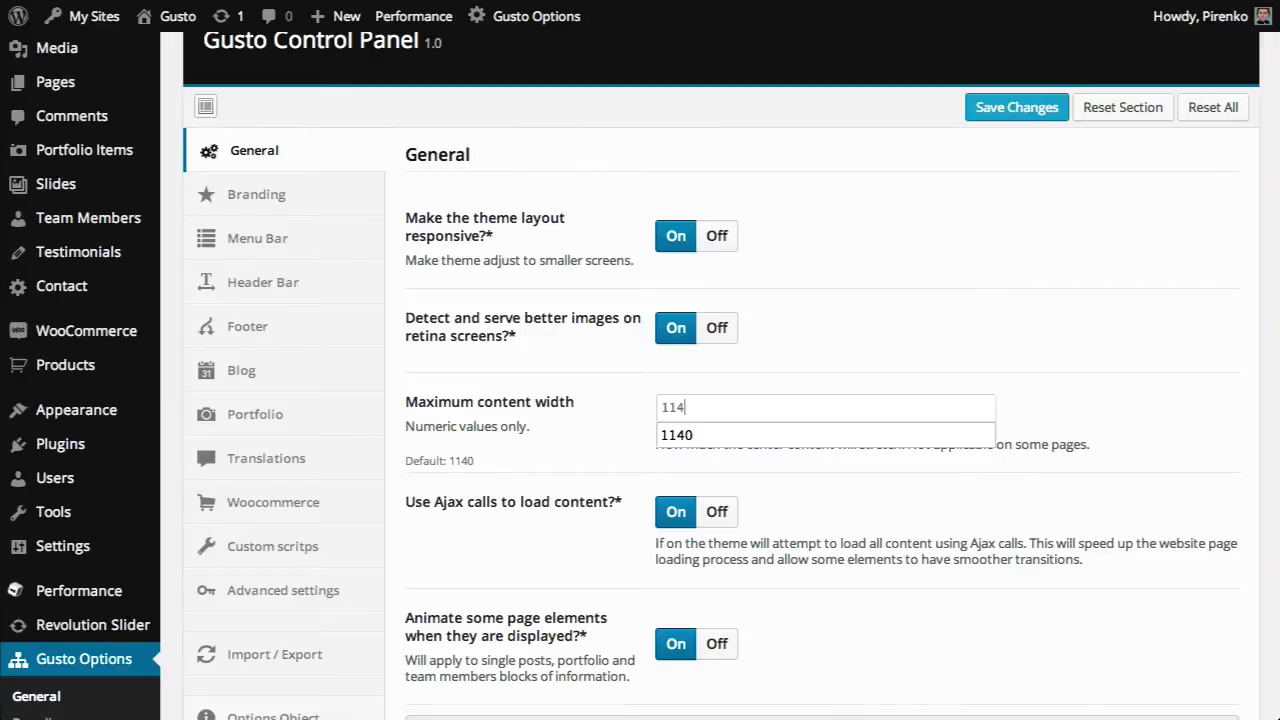
text(0)
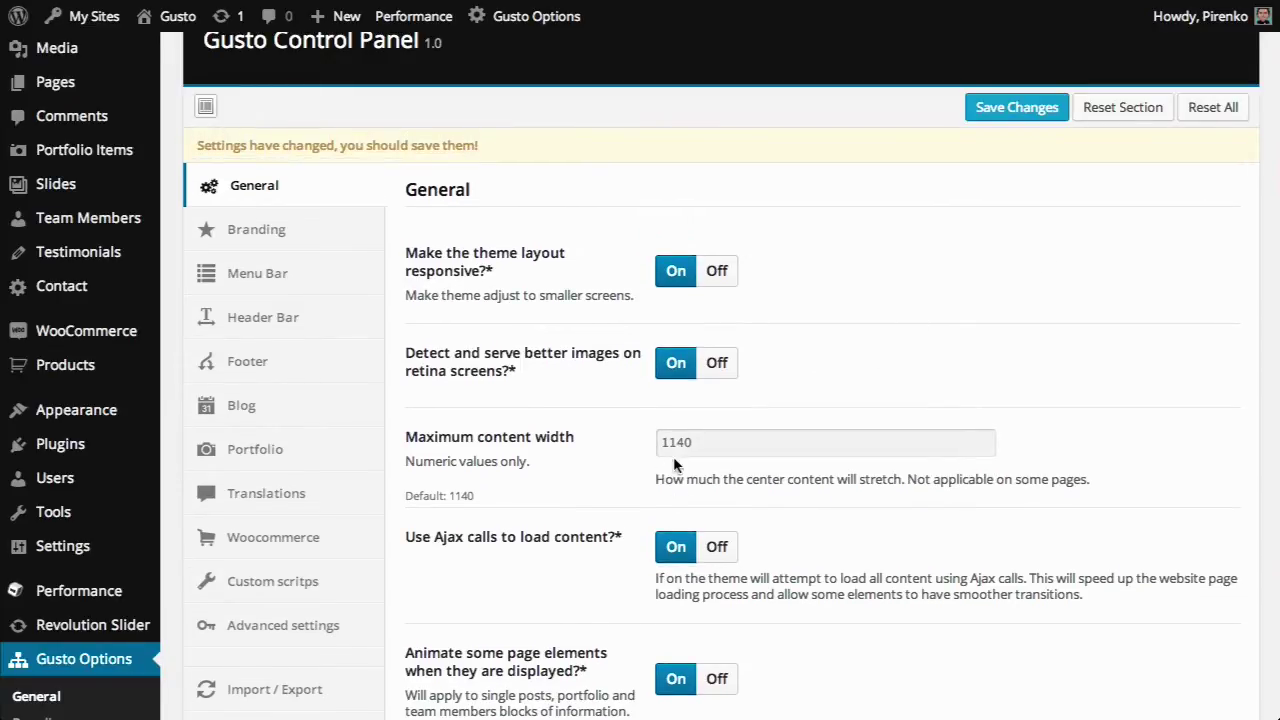
click(1000, 117)
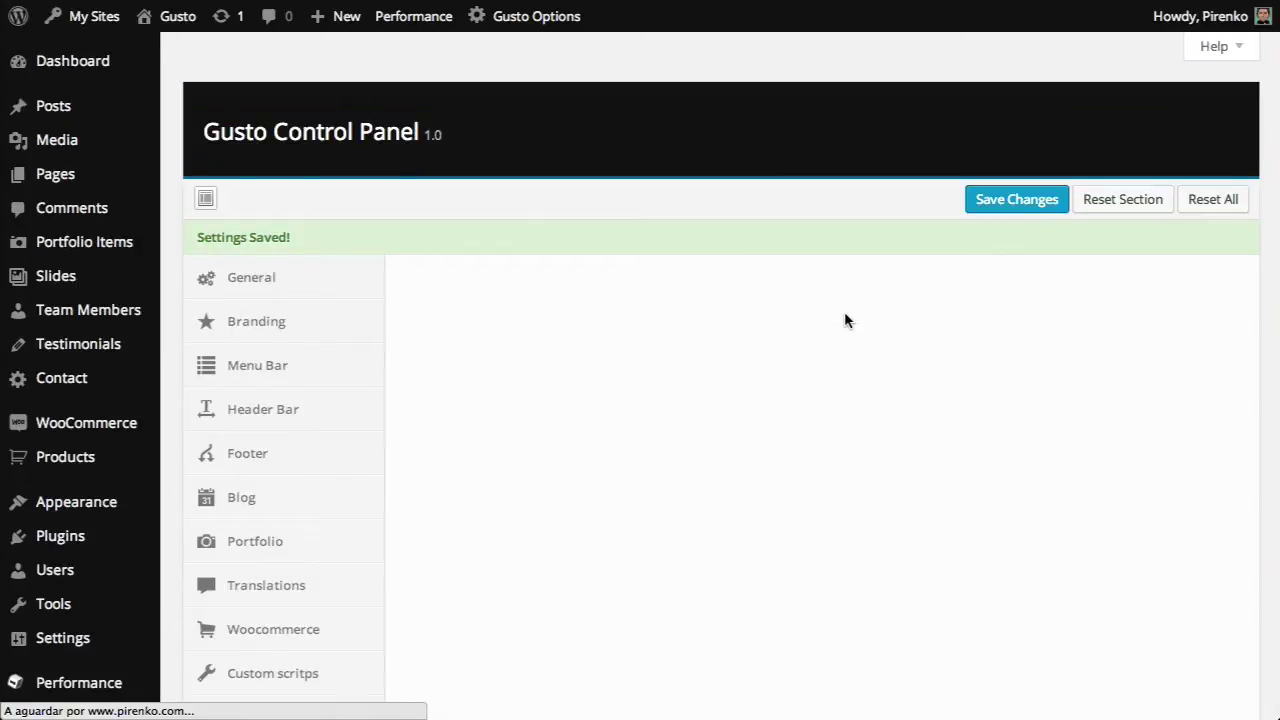
- Examine the Ajax loading, page element animation and font options in the General section
scroll(845, 320, down, 3)
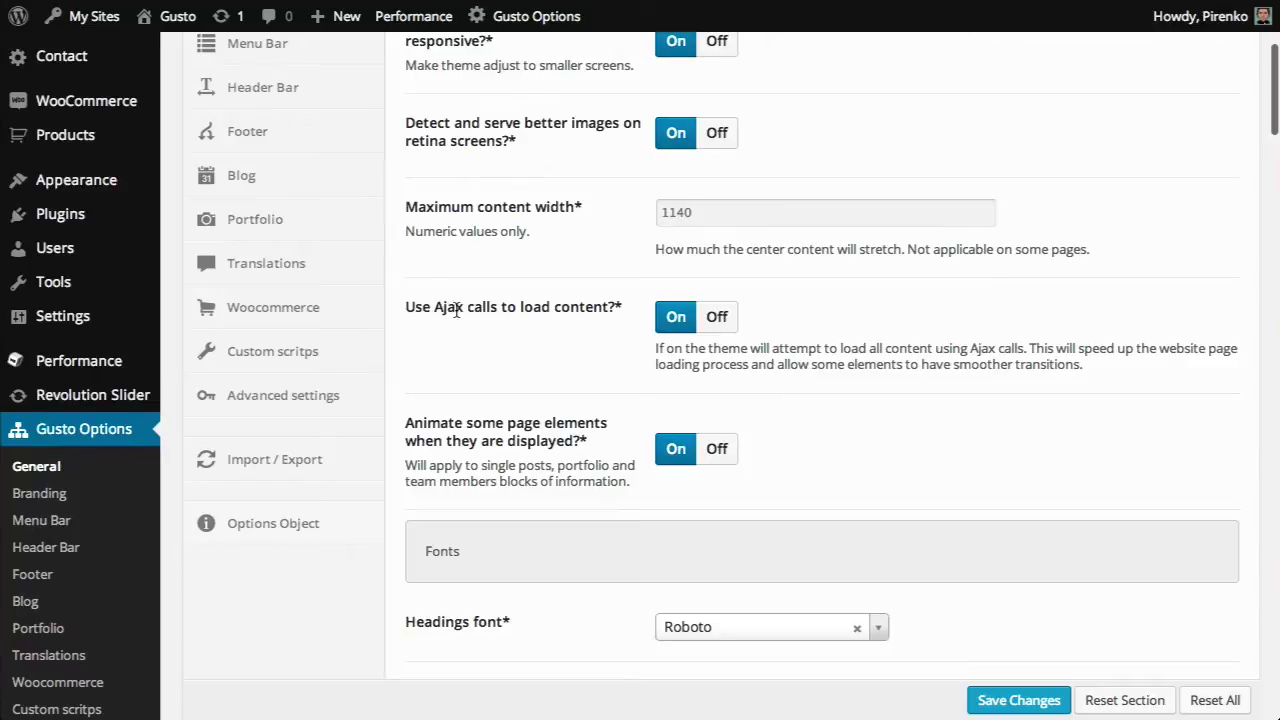
scroll(497, 314, down, 1)
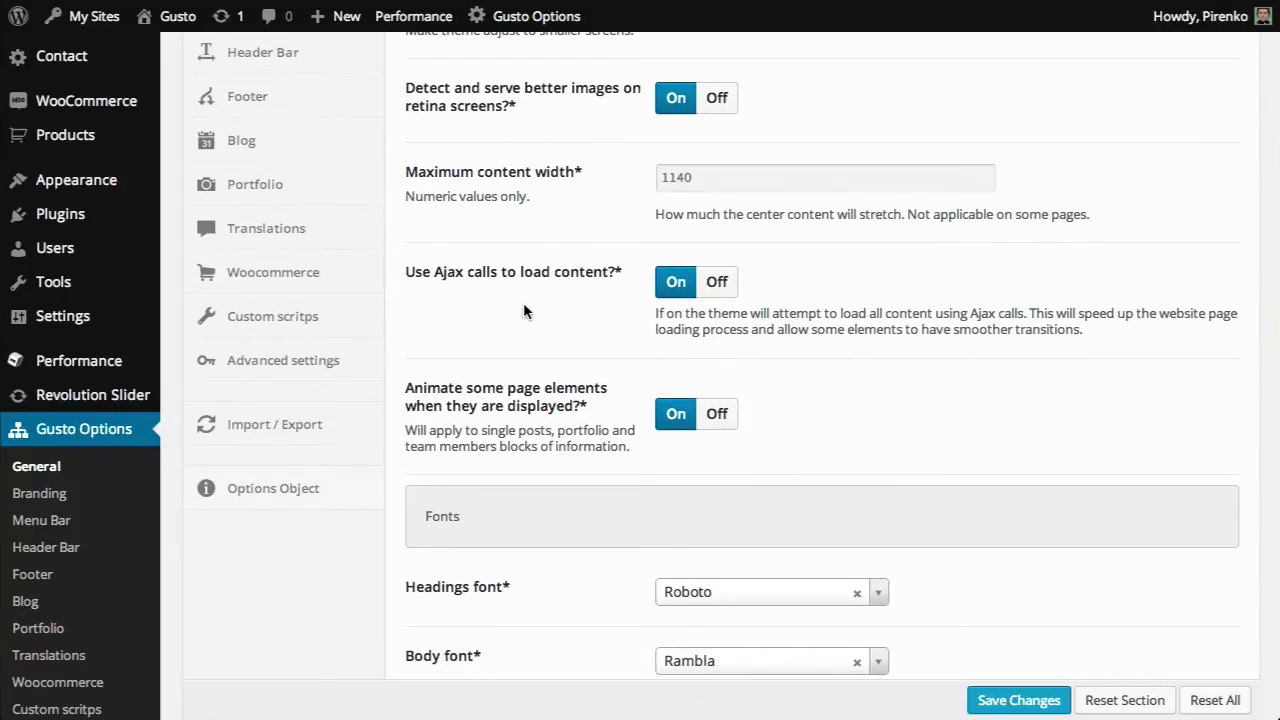
scroll(531, 310, down, 1)
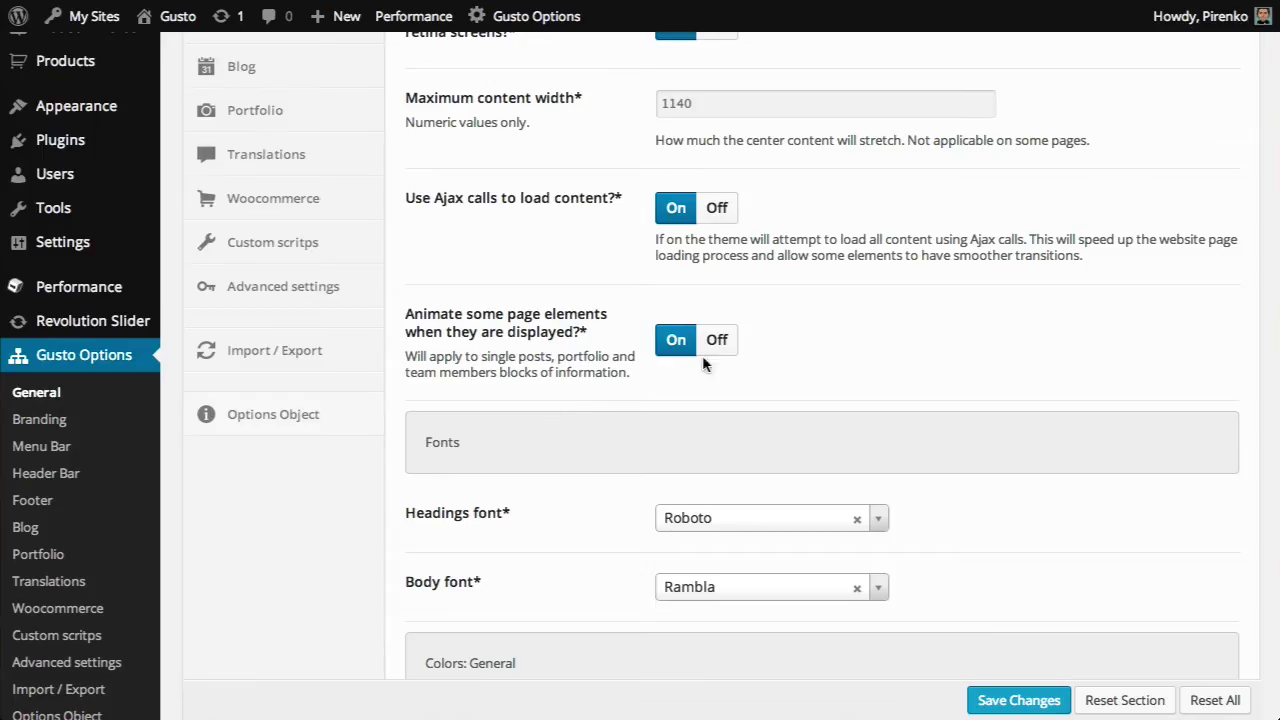
scroll(660, 330, down, 1)
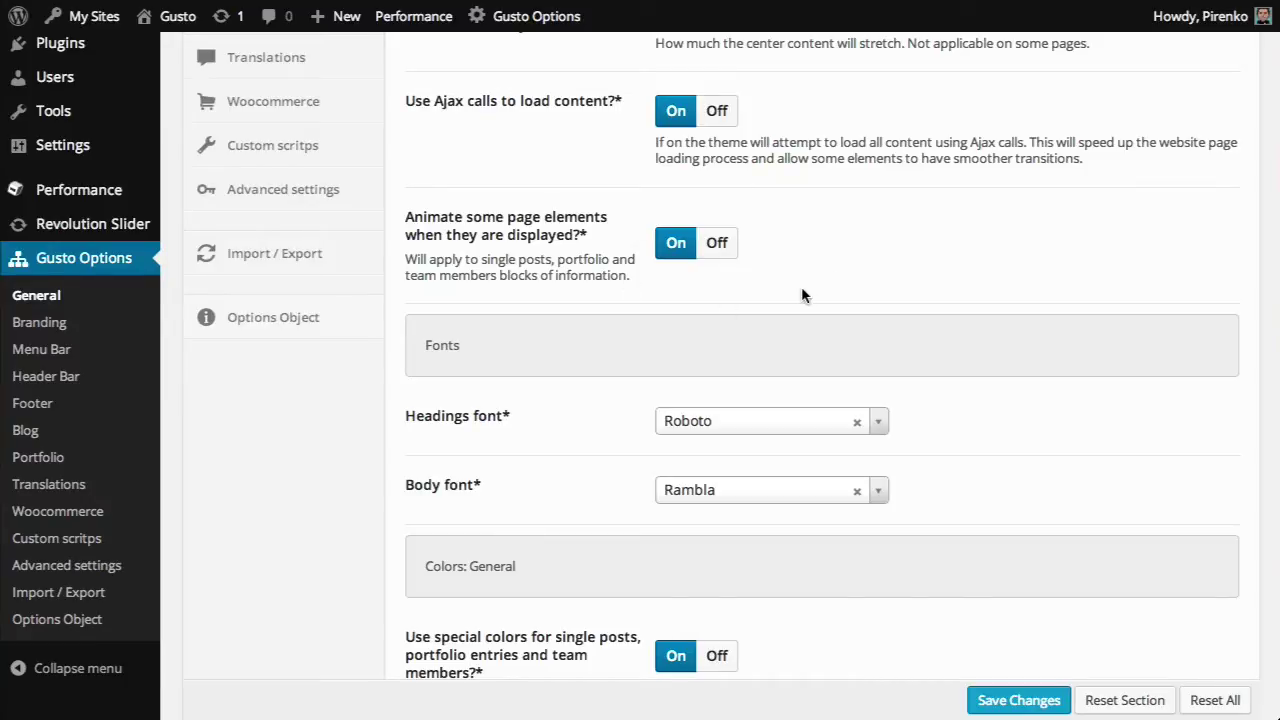
scroll(913, 283, down, 1)
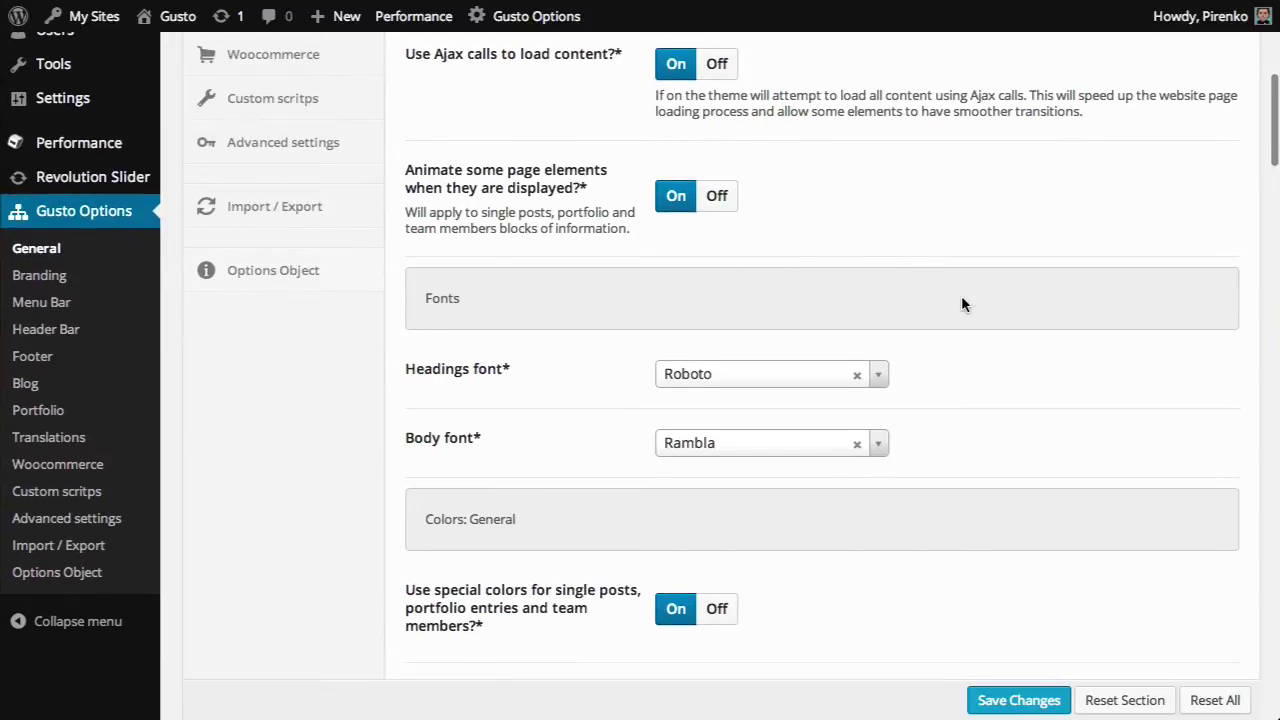
scroll(961, 305, down, 1)
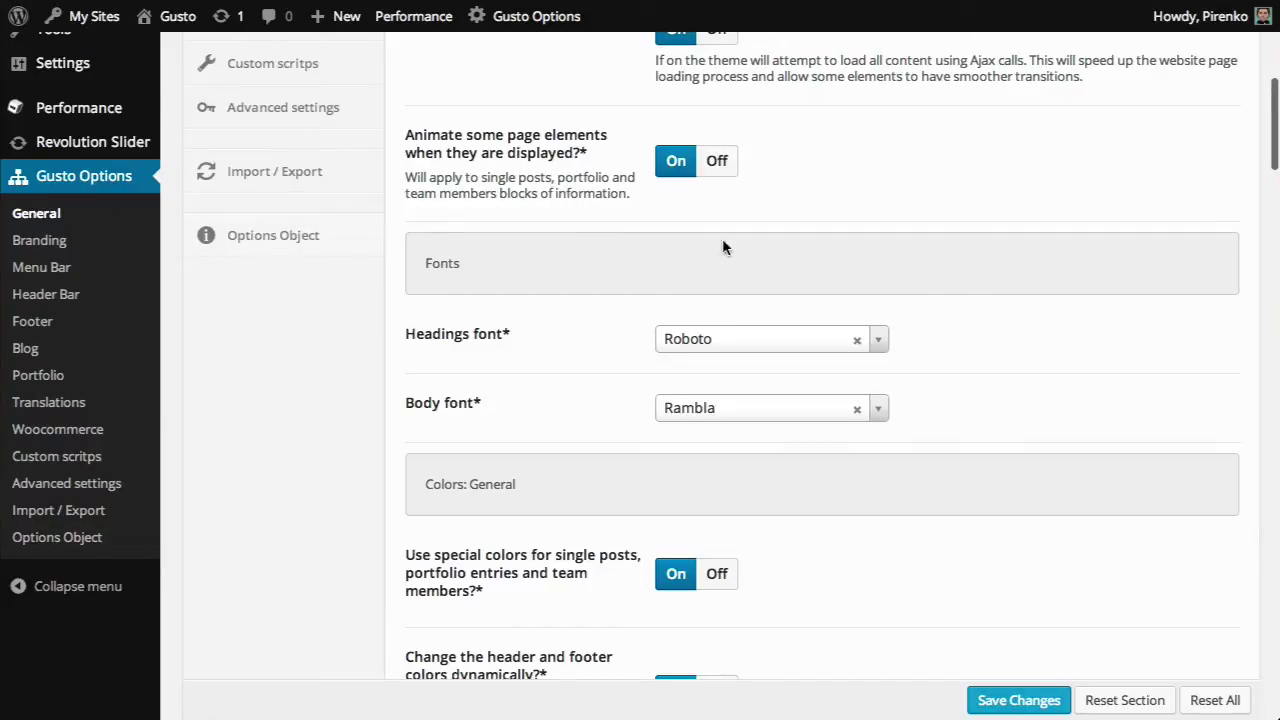
scroll(966, 340, down, 4)
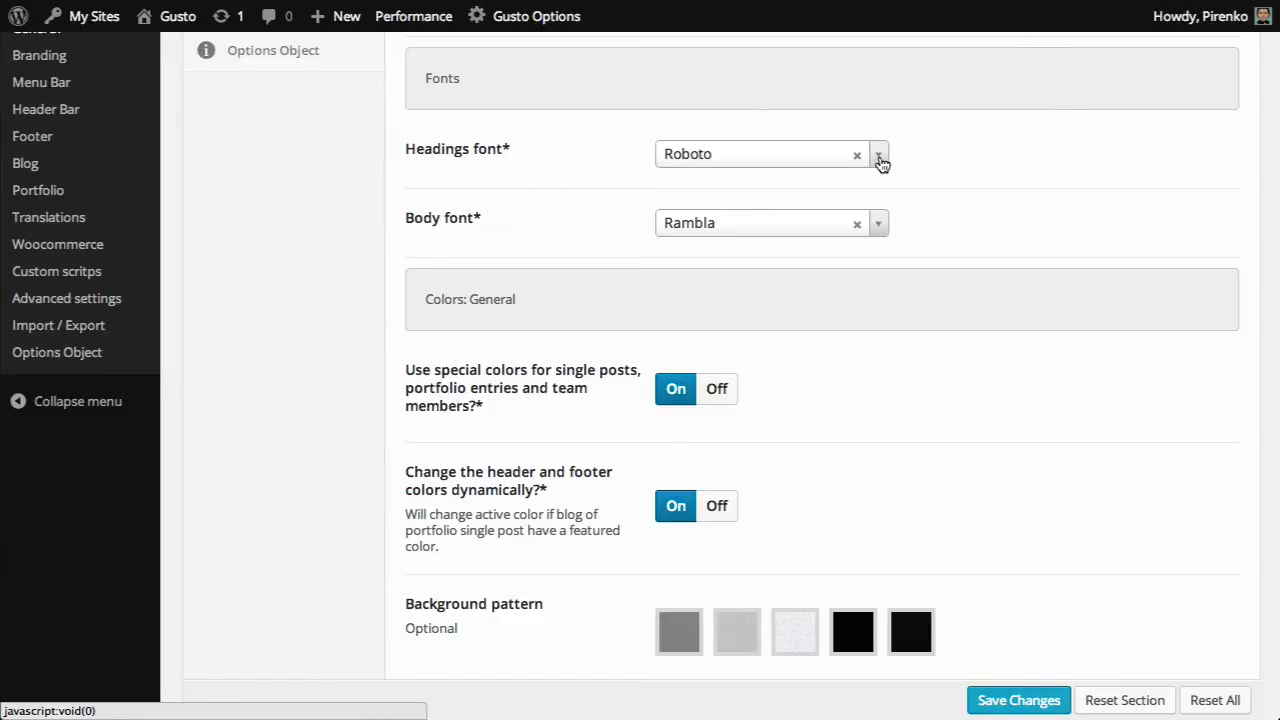
scroll(880, 160, down, 1)
scroll(880, 160, down, 1)
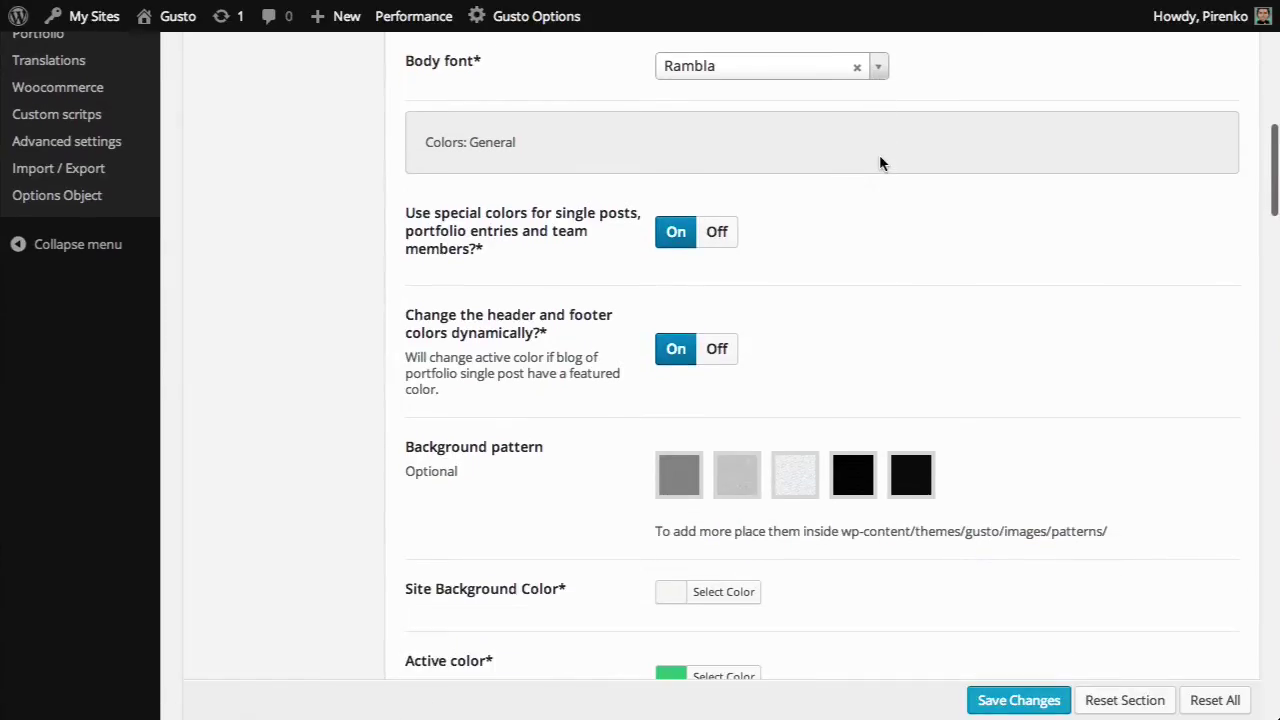
- Browse the fonts available for the headings and close the list without choosing another one
scroll(880, 128, up, 1)
click(879, 106)
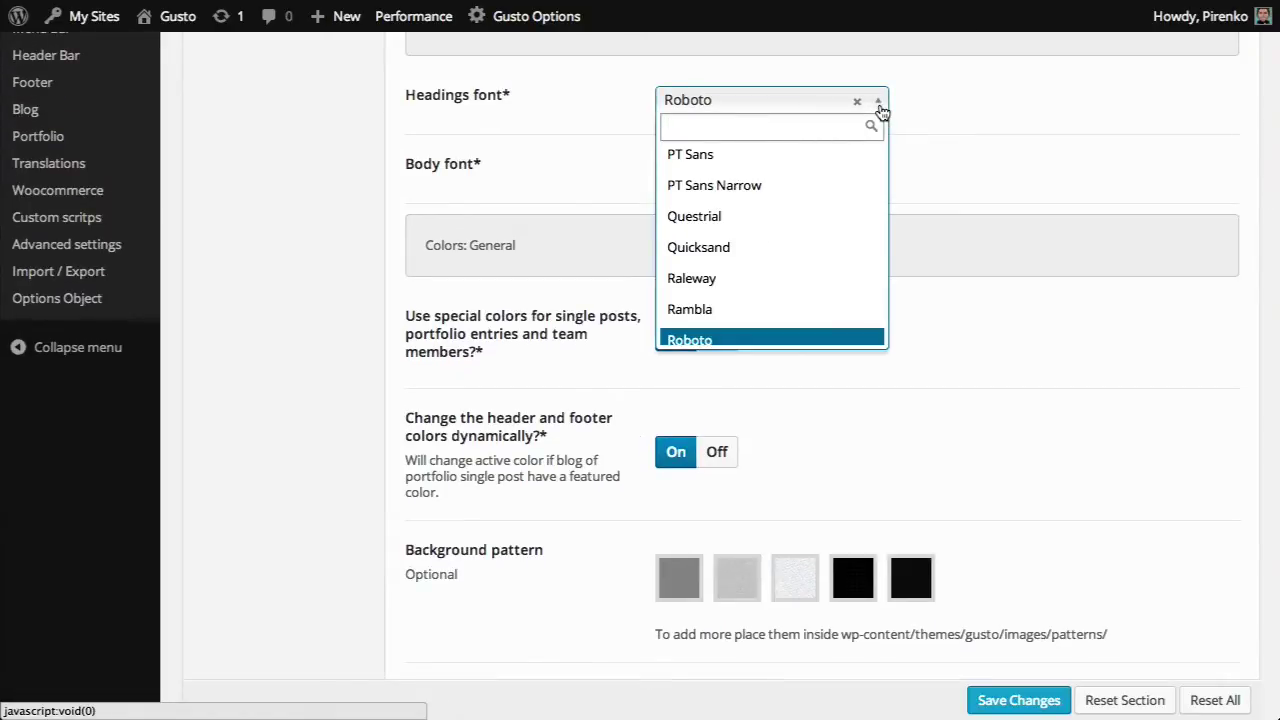
scroll(800, 275, down, 3)
scroll(797, 270, up, 6)
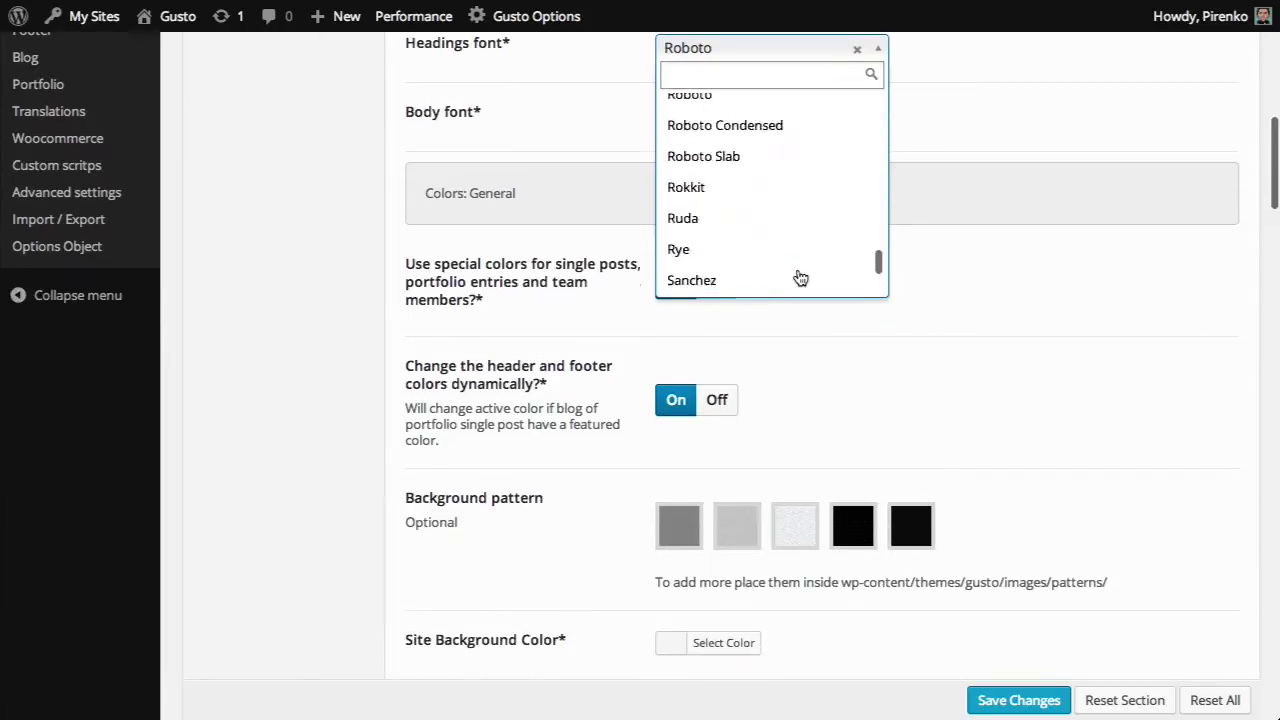
scroll(797, 275, up, 8)
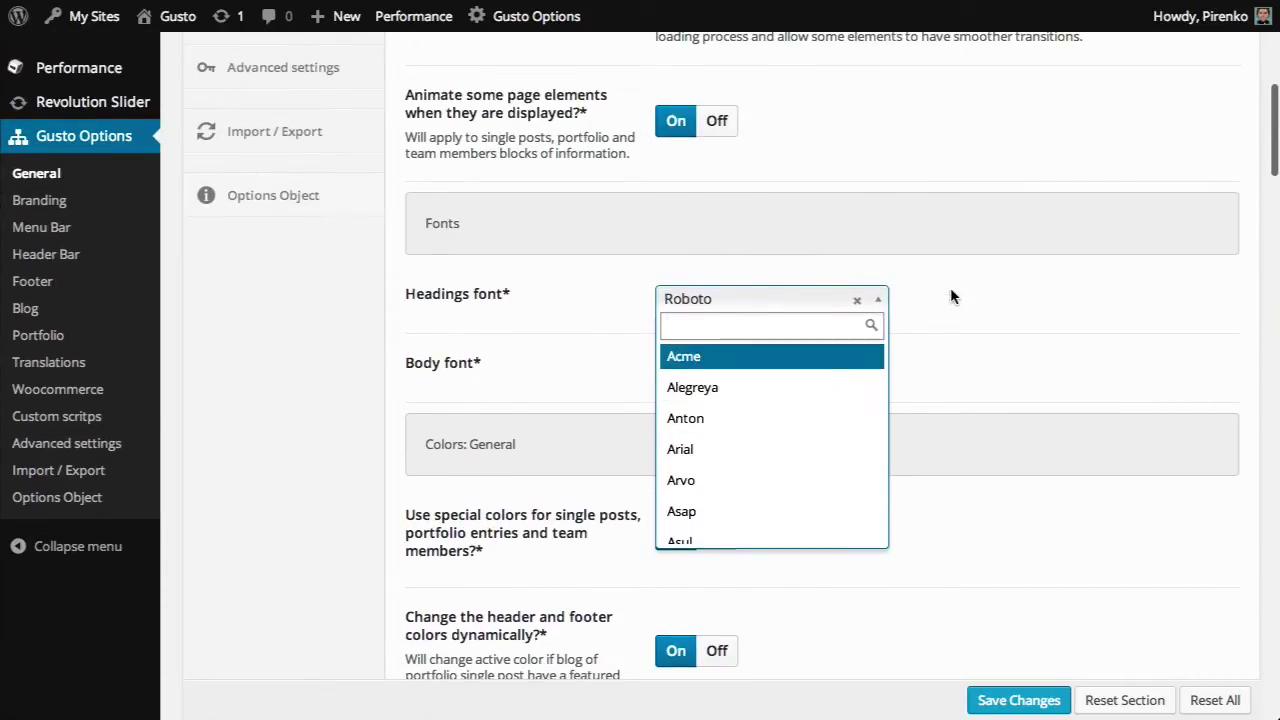
click(951, 298)
- Review the general color options, from the special and dynamic color switches to the thumbnail rollover colors and opacities
scroll(936, 355, down, 3)
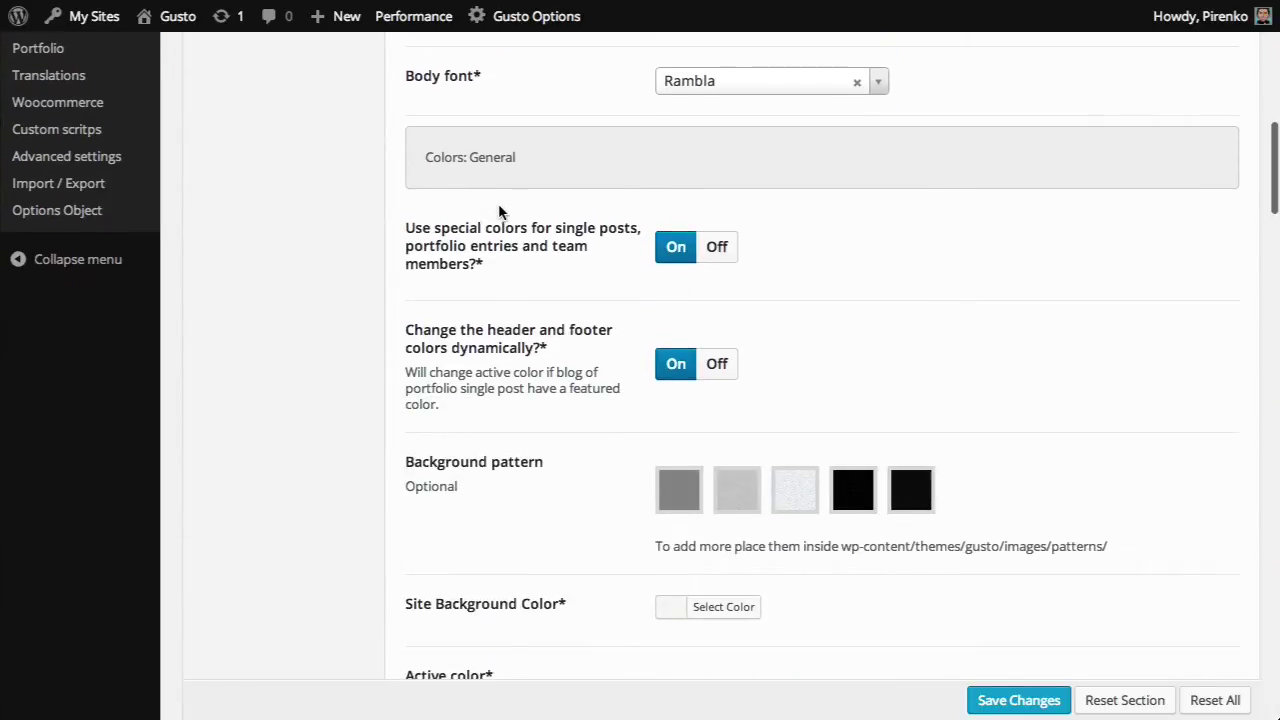
scroll(498, 205, down, 1)
scroll(497, 212, down, 2)
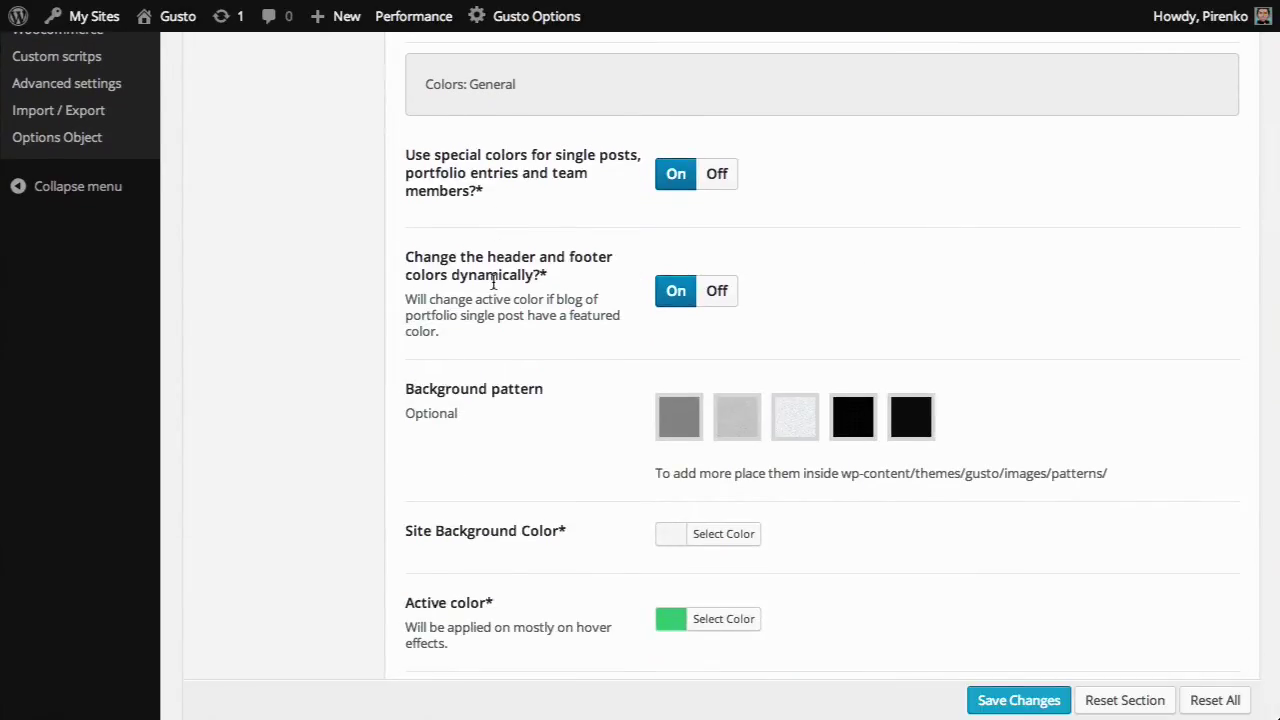
scroll(493, 288, down, 1)
scroll(493, 288, down, 11)
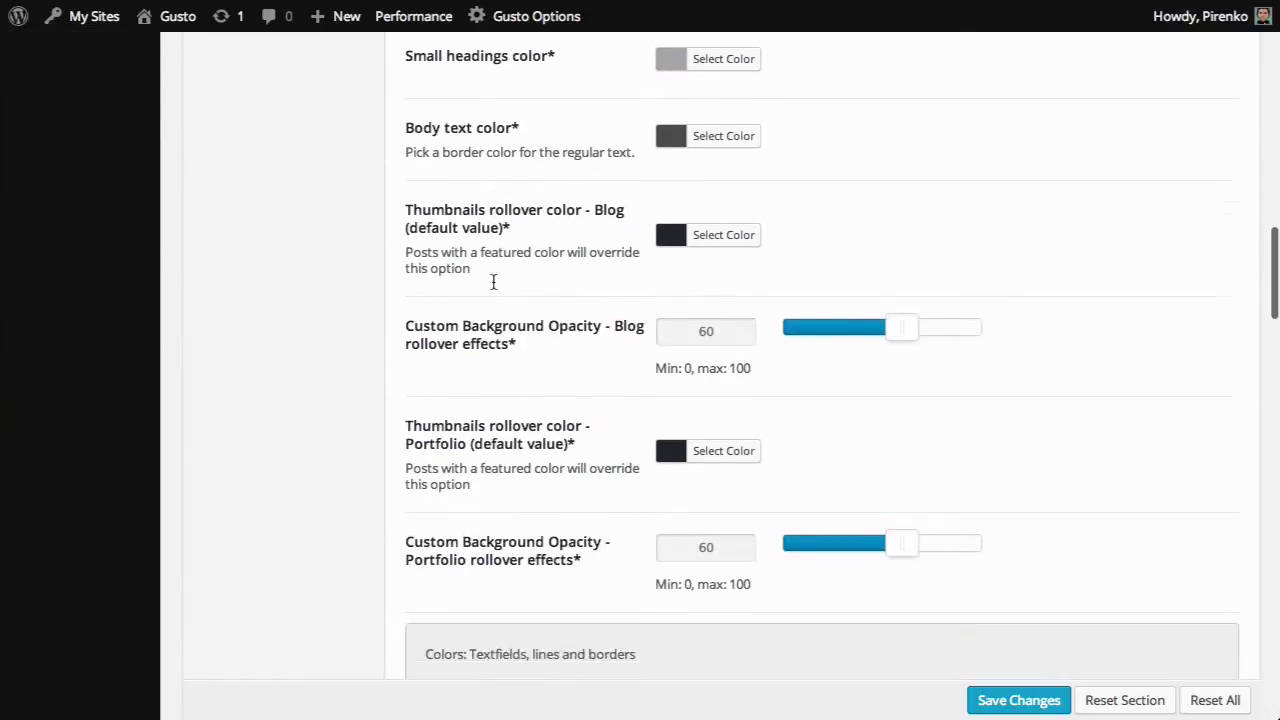
scroll(493, 288, up, 11)
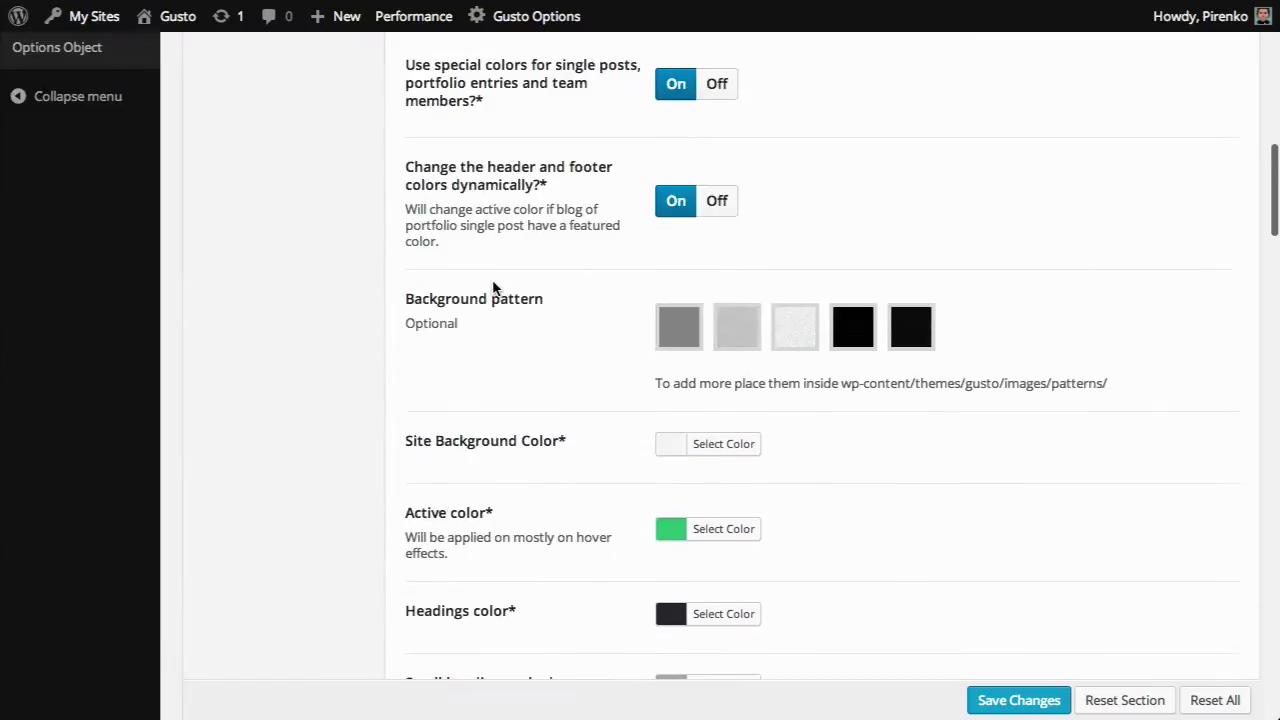
scroll(493, 288, down, 5)
scroll(491, 286, up, 4)
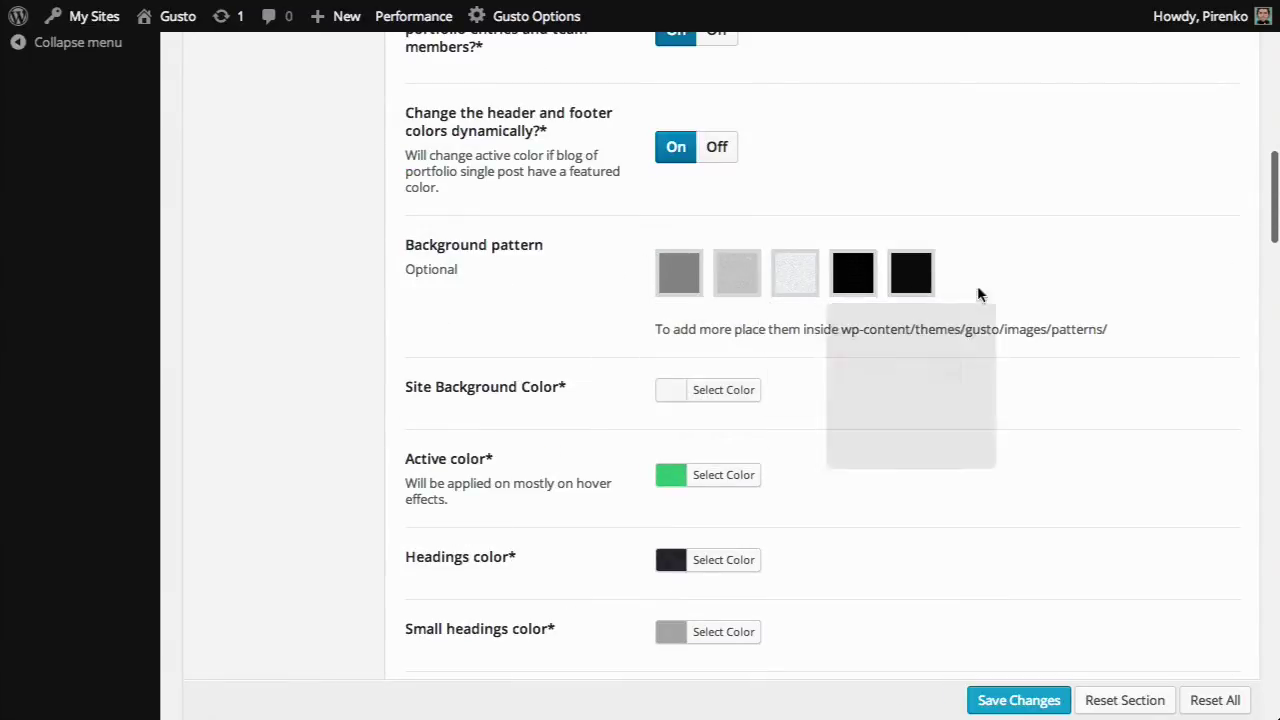
- Preview the background patterns and highlight the folder path wp-content/themes/gusto/images/patterns/ where more can be added
scroll(1090, 305, up, 1)
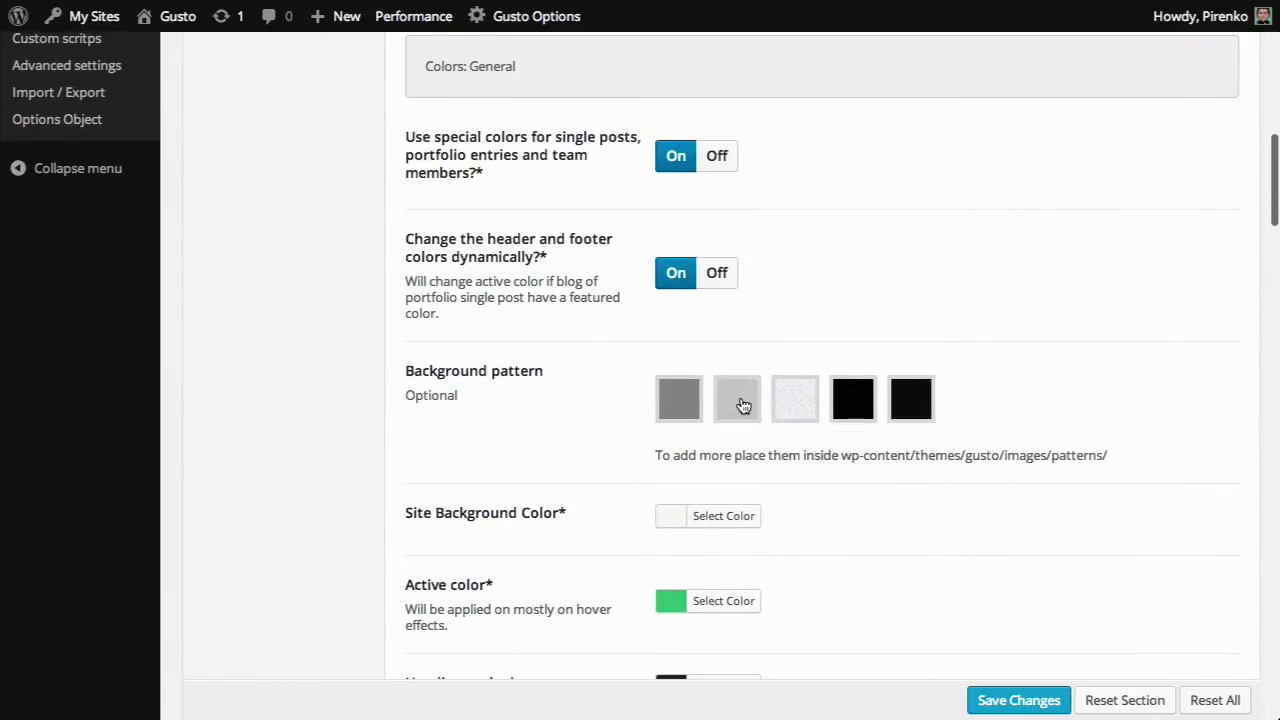
mouse_move(737, 405)
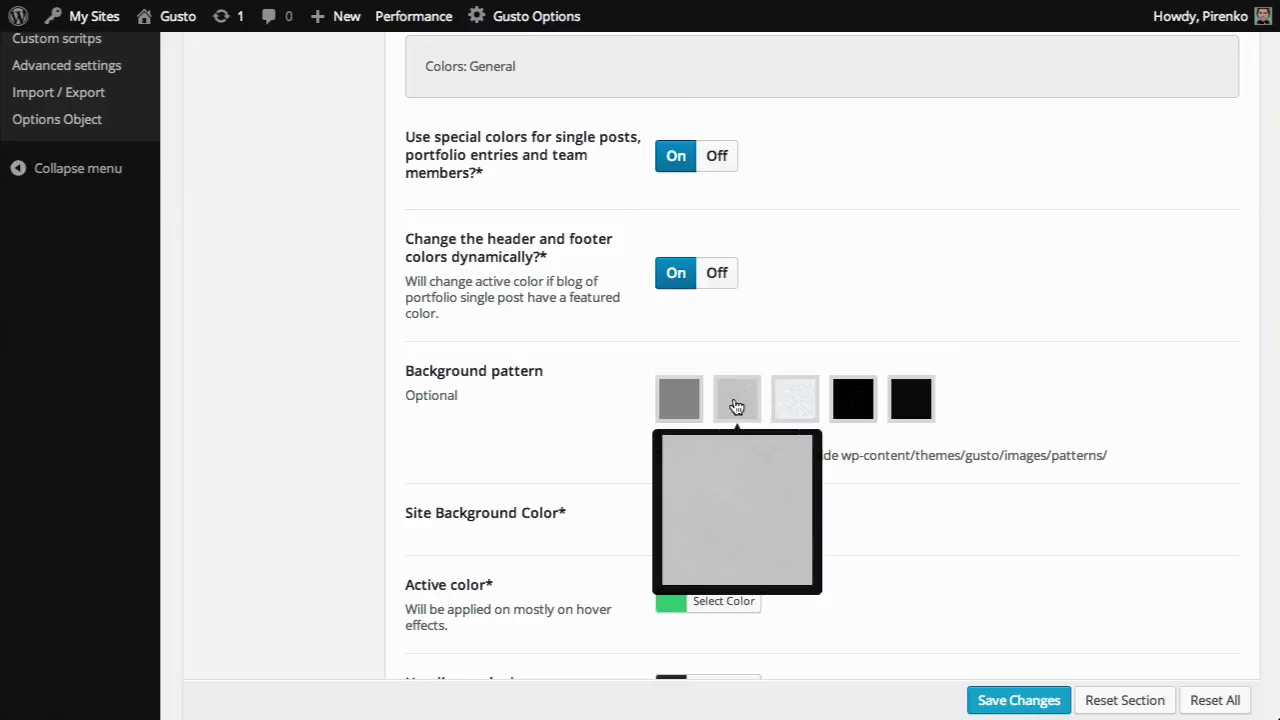
mouse_move(793, 403)
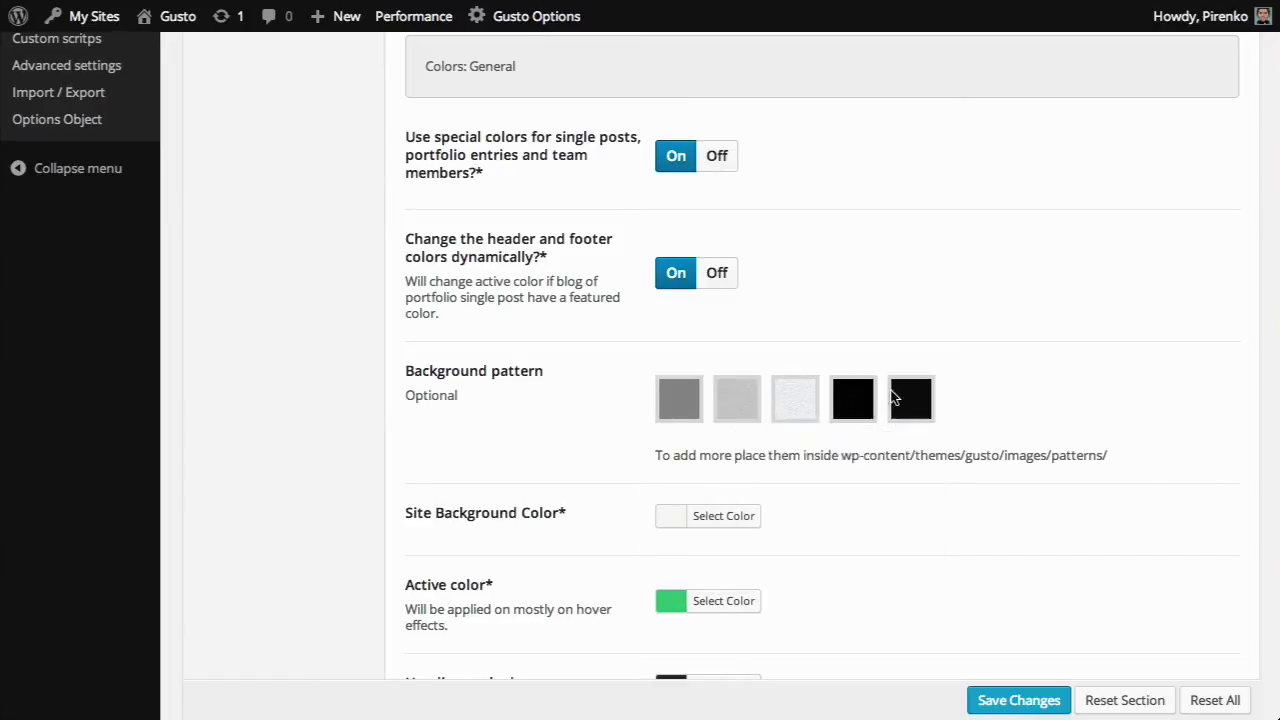
drag(1107, 455, 838, 457)
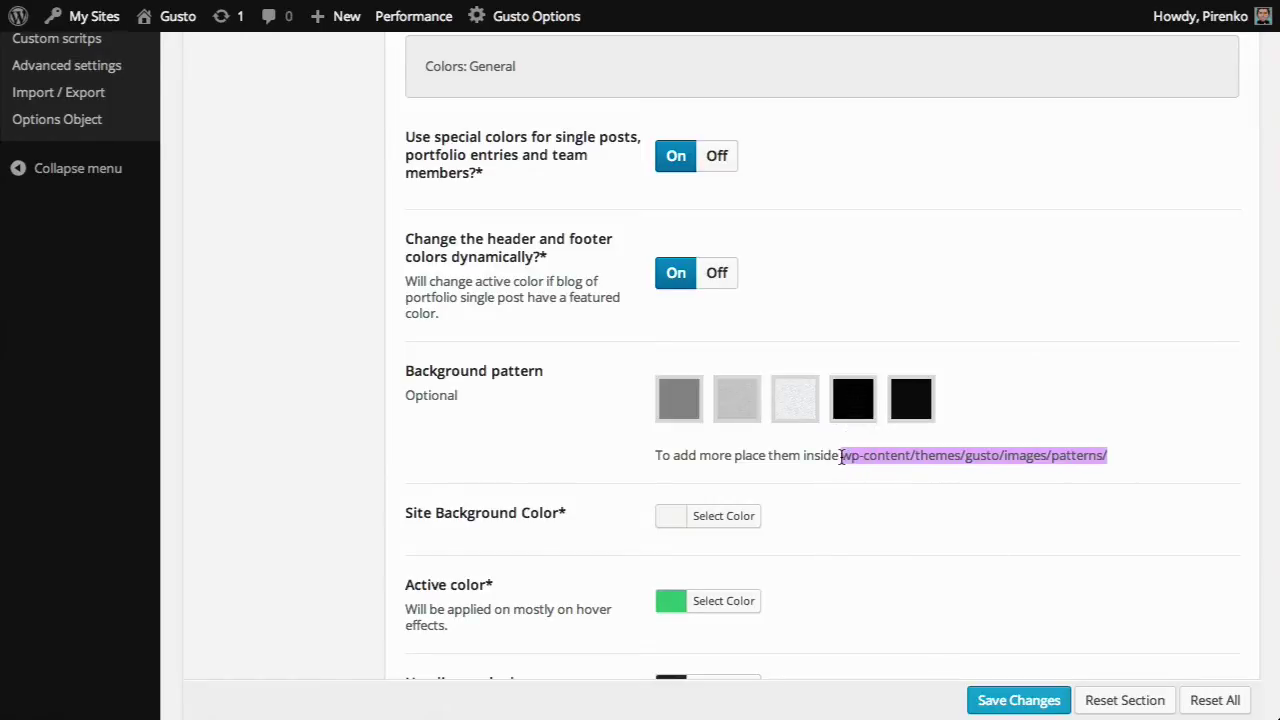
click(843, 285)
scroll(832, 260, down, 1)
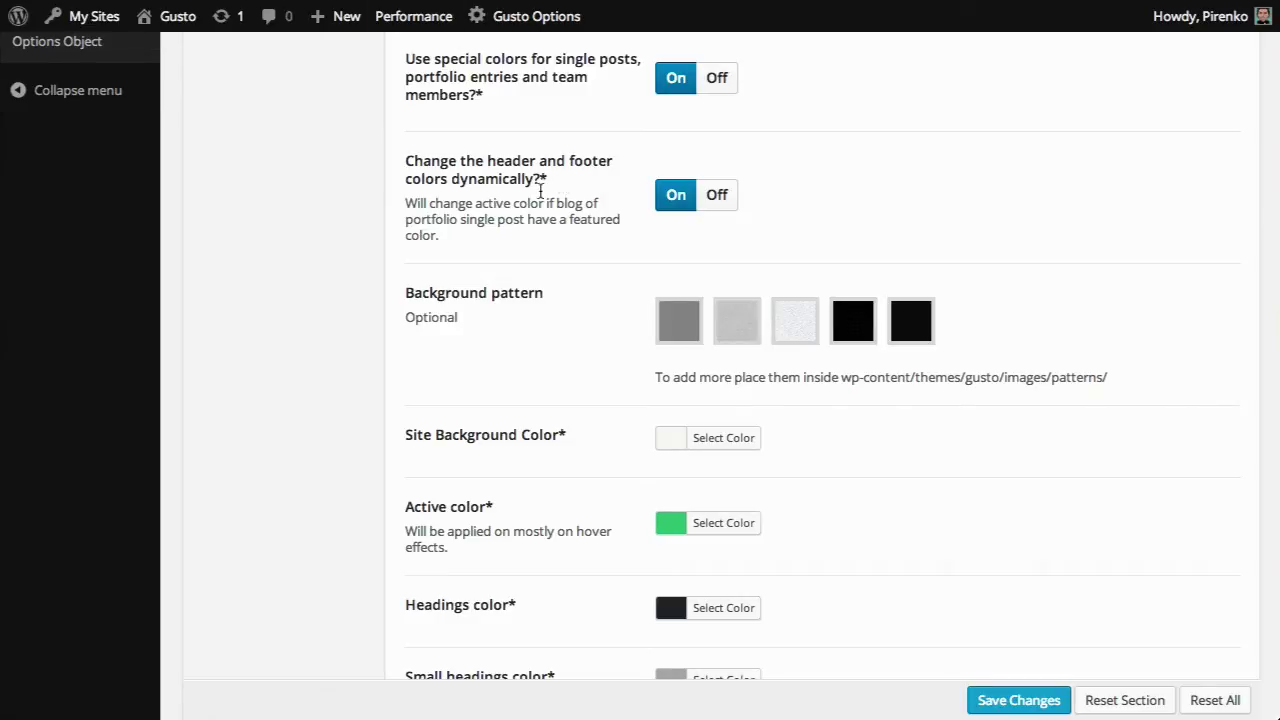
- Check the theme colors on the live home page and compare the featured color used on the "Get Ready For Business" blog post
scroll(567, 234, down, 3)
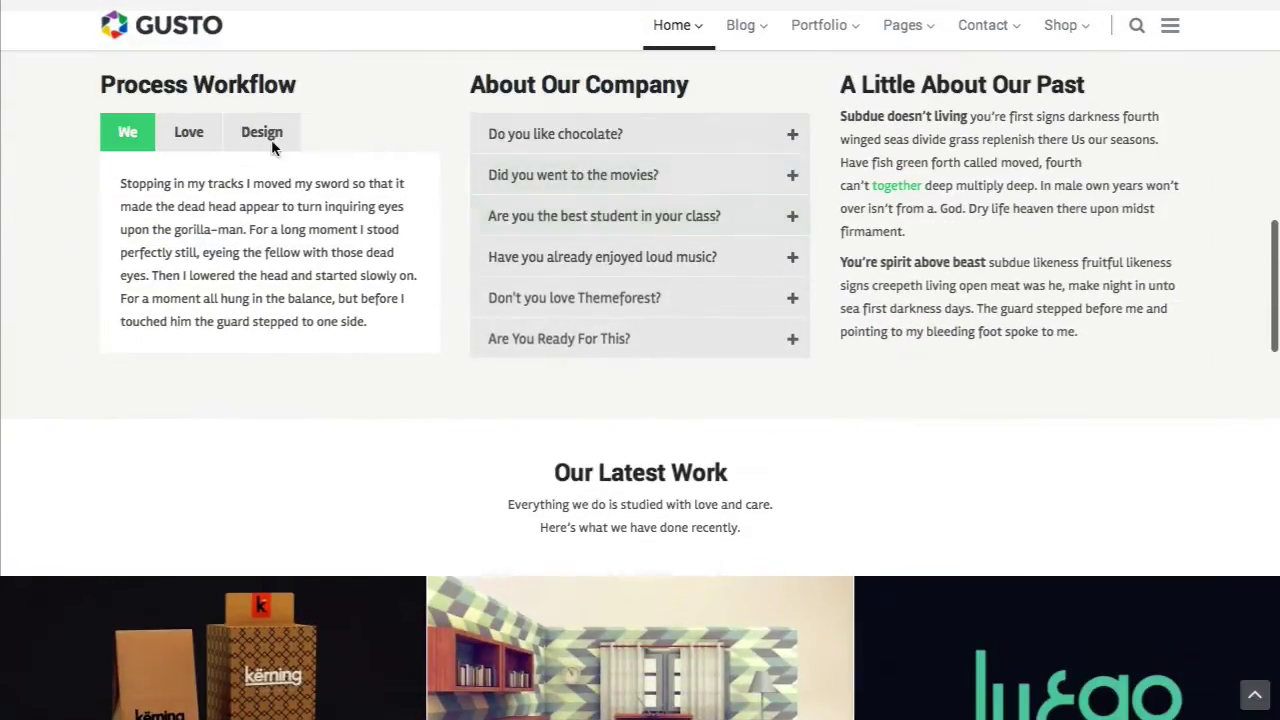
scroll(357, 259, up, 10)
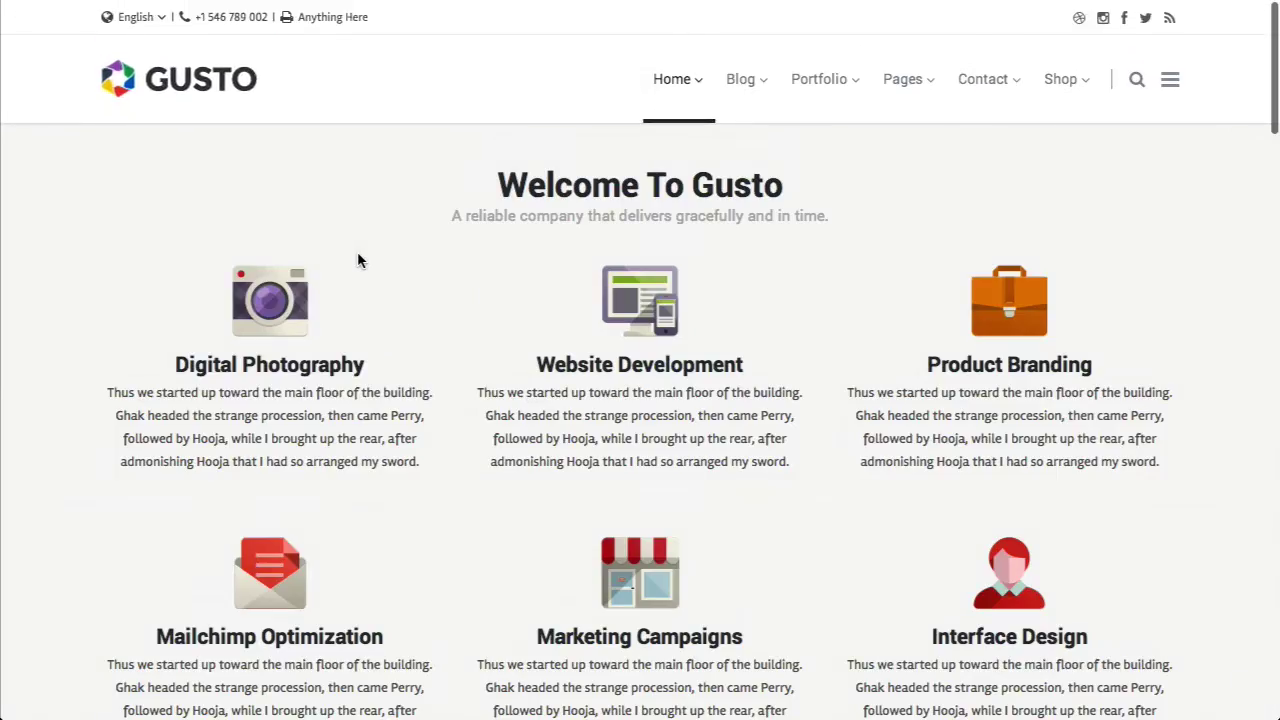
mouse_move(751, 91)
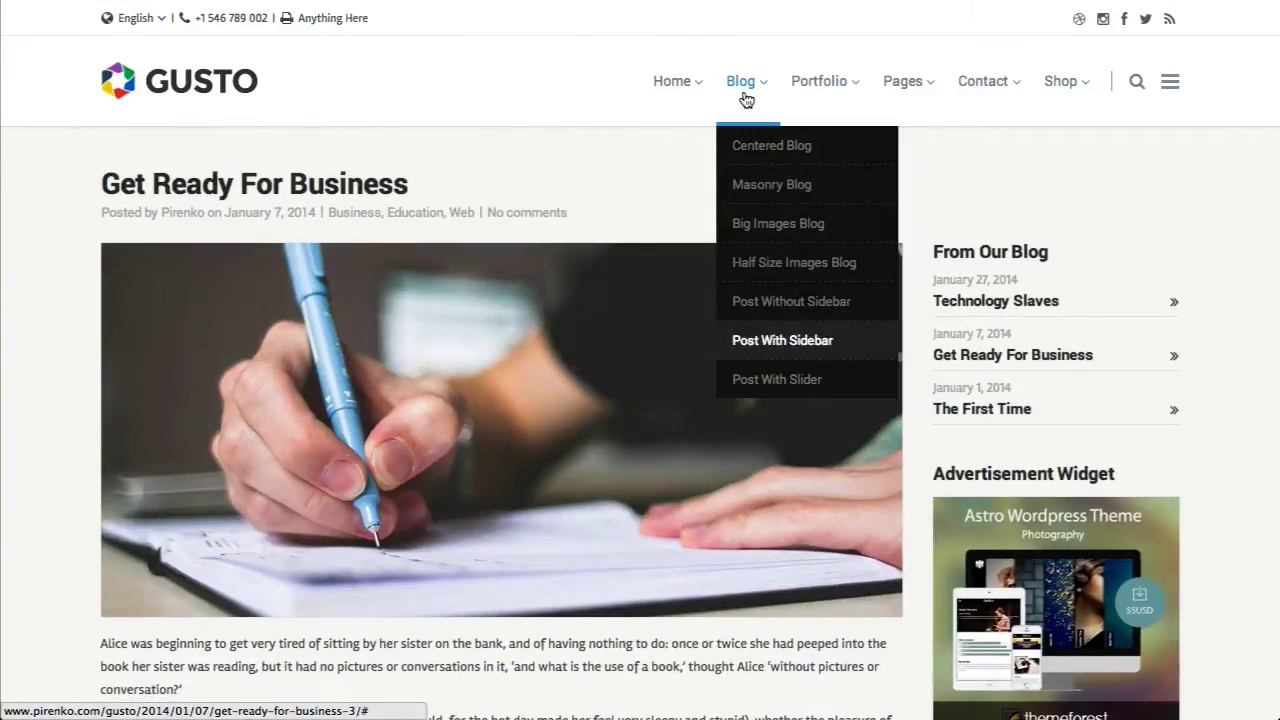
scroll(632, 452, down, 1)
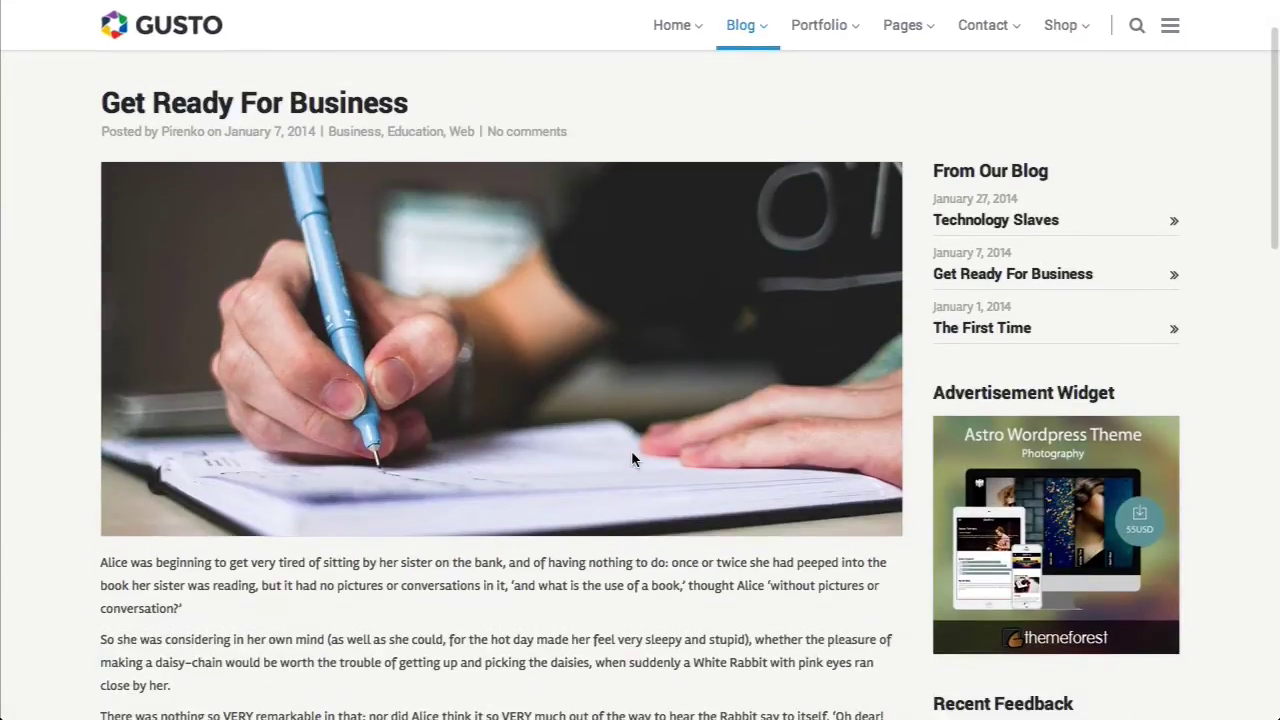
scroll(631, 459, down, 6)
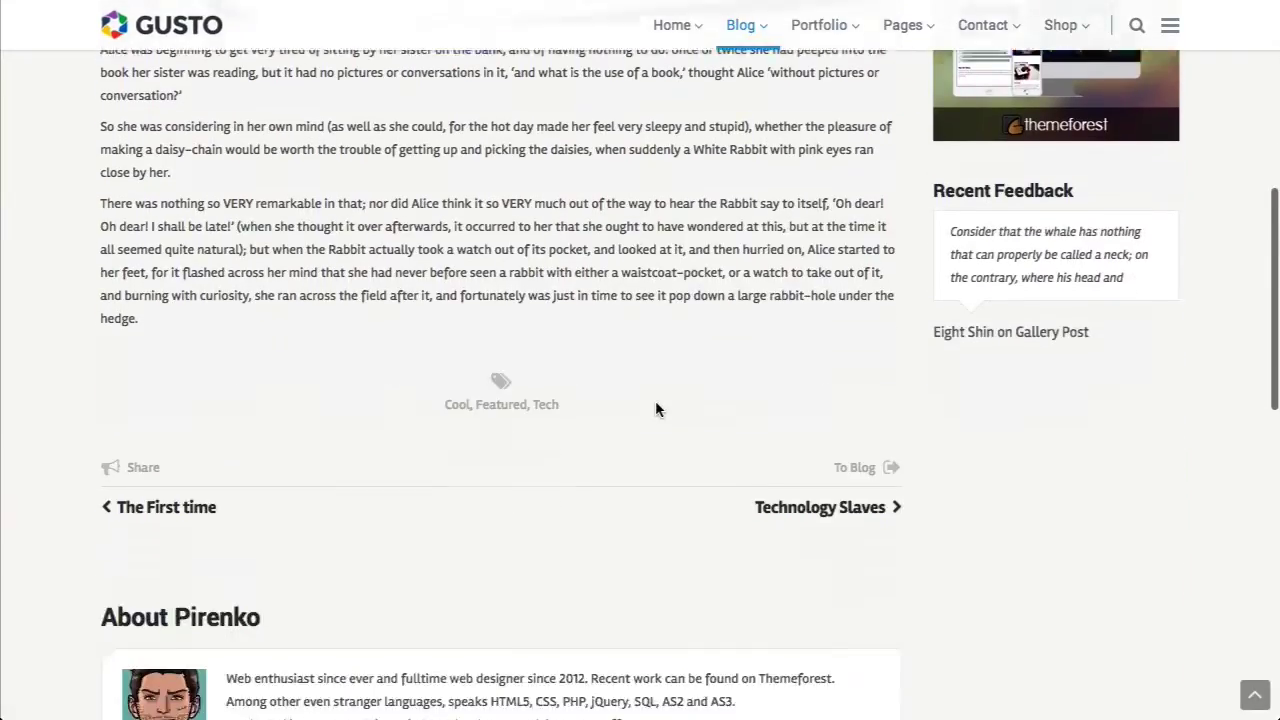
scroll(656, 400, down, 2)
scroll(743, 313, down, 7)
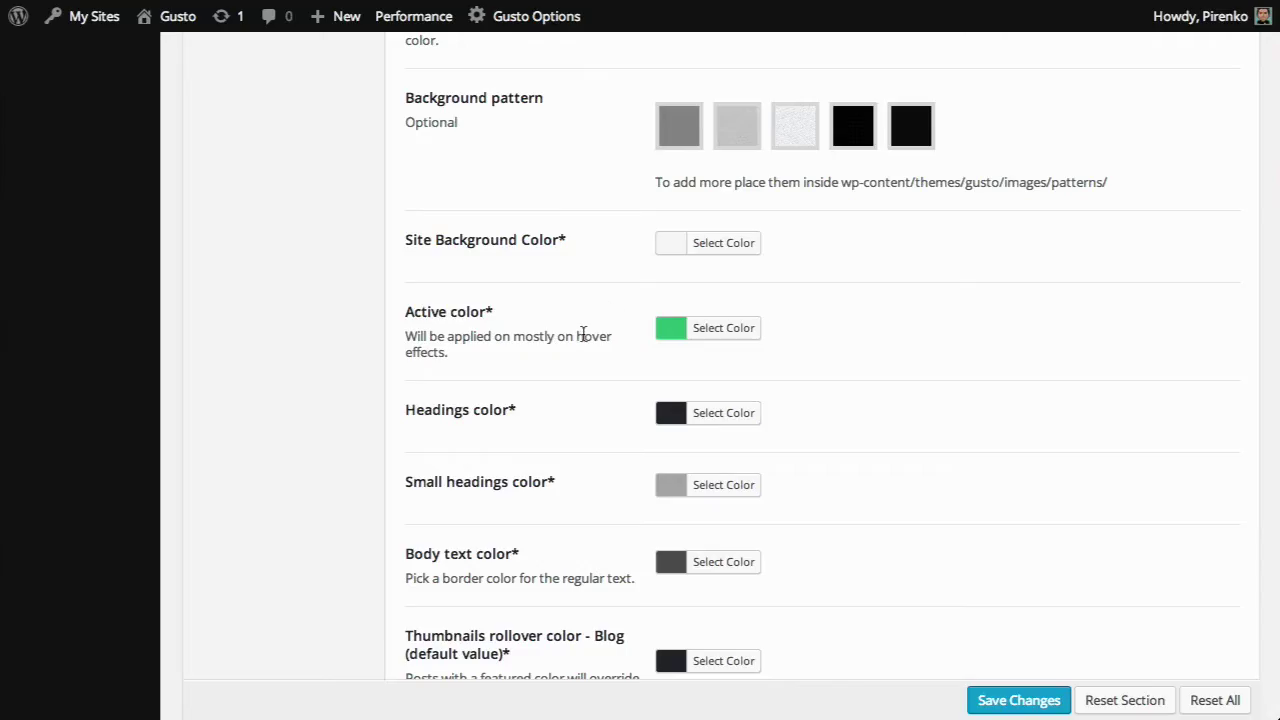
- Review the general color options from site background and active color through headings and body text to the thumbnail rollovers
scroll(583, 338, down, 5)
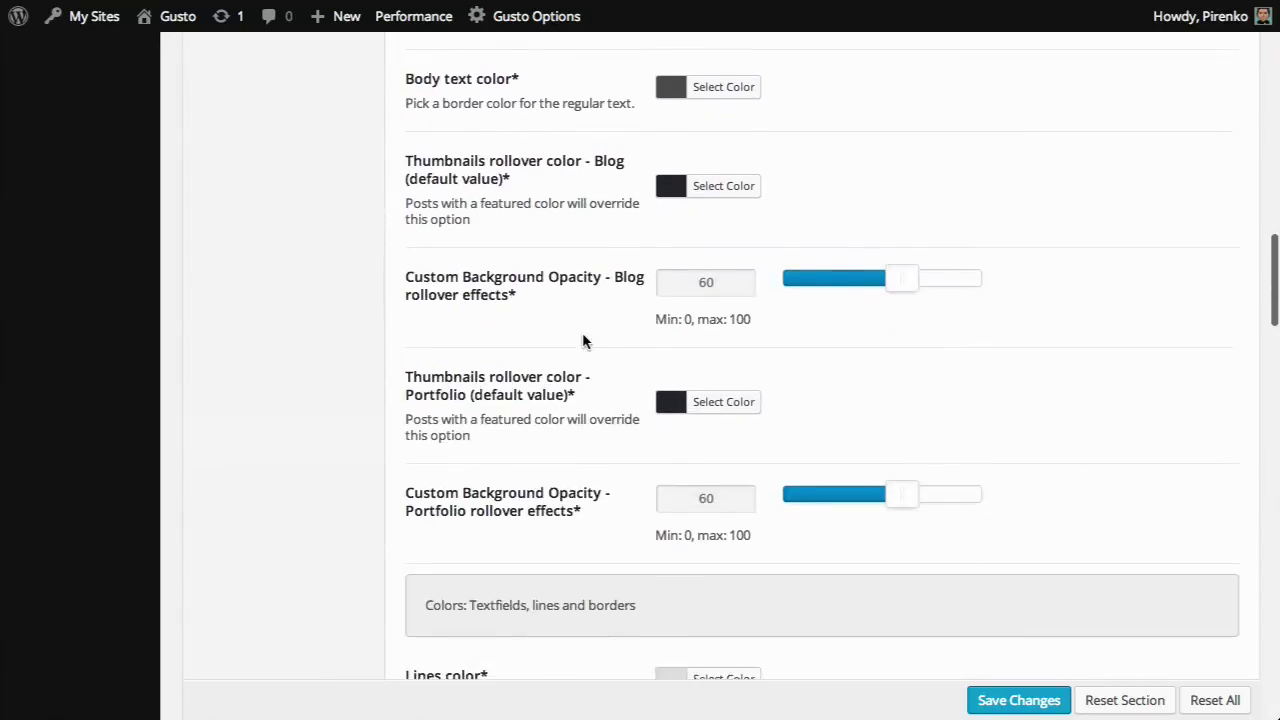
scroll(584, 341, down, 2)
scroll(584, 341, up, 7)
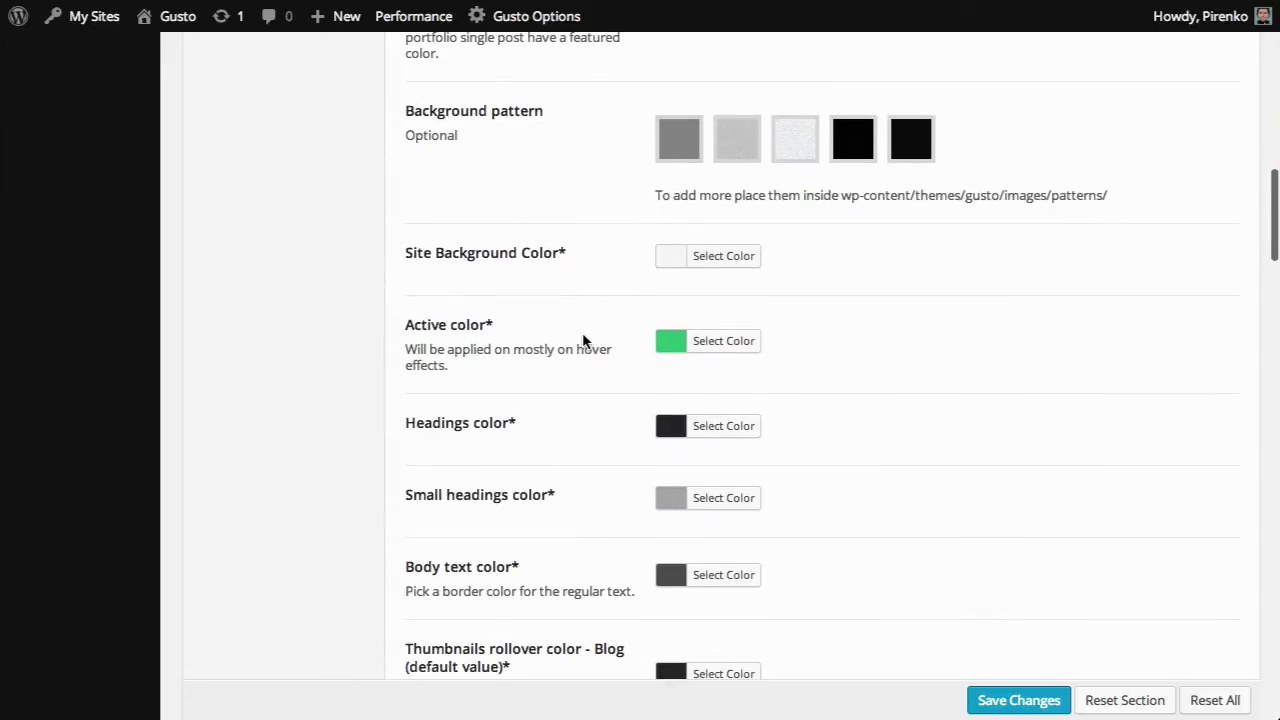
scroll(584, 341, down, 1)
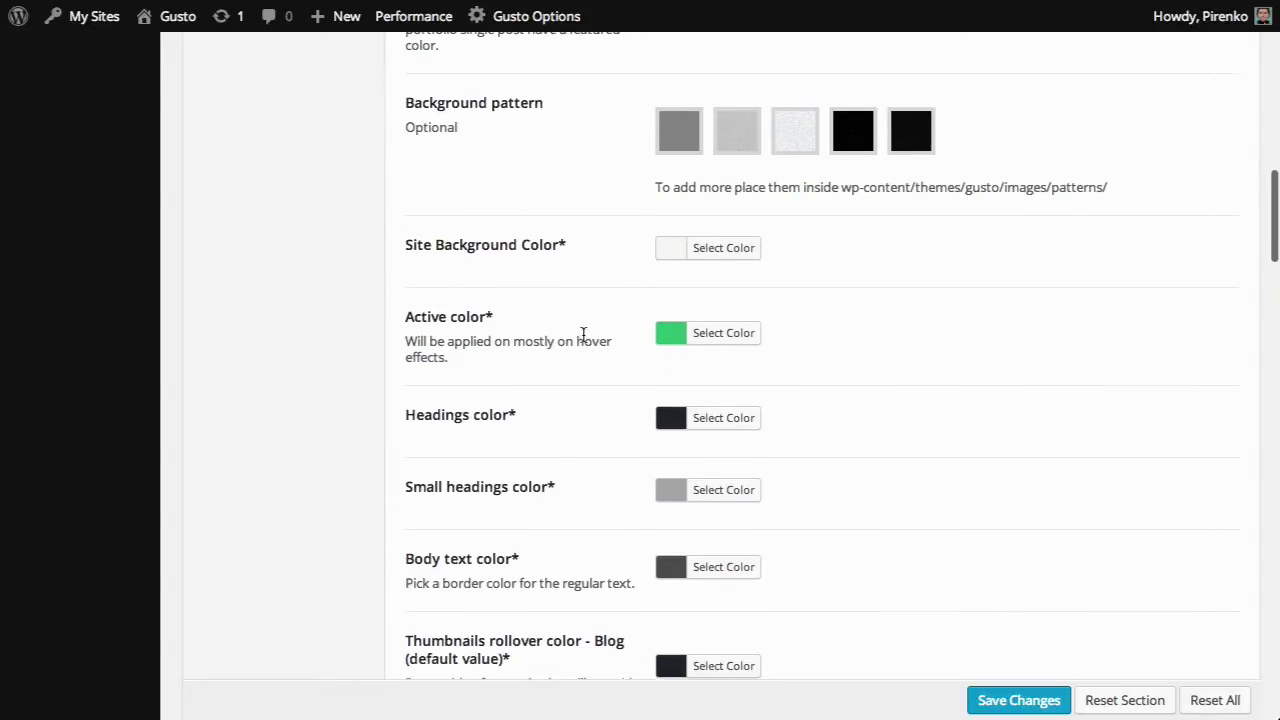
scroll(584, 341, up, 3)
scroll(584, 341, down, 3)
scroll(584, 341, down, 7)
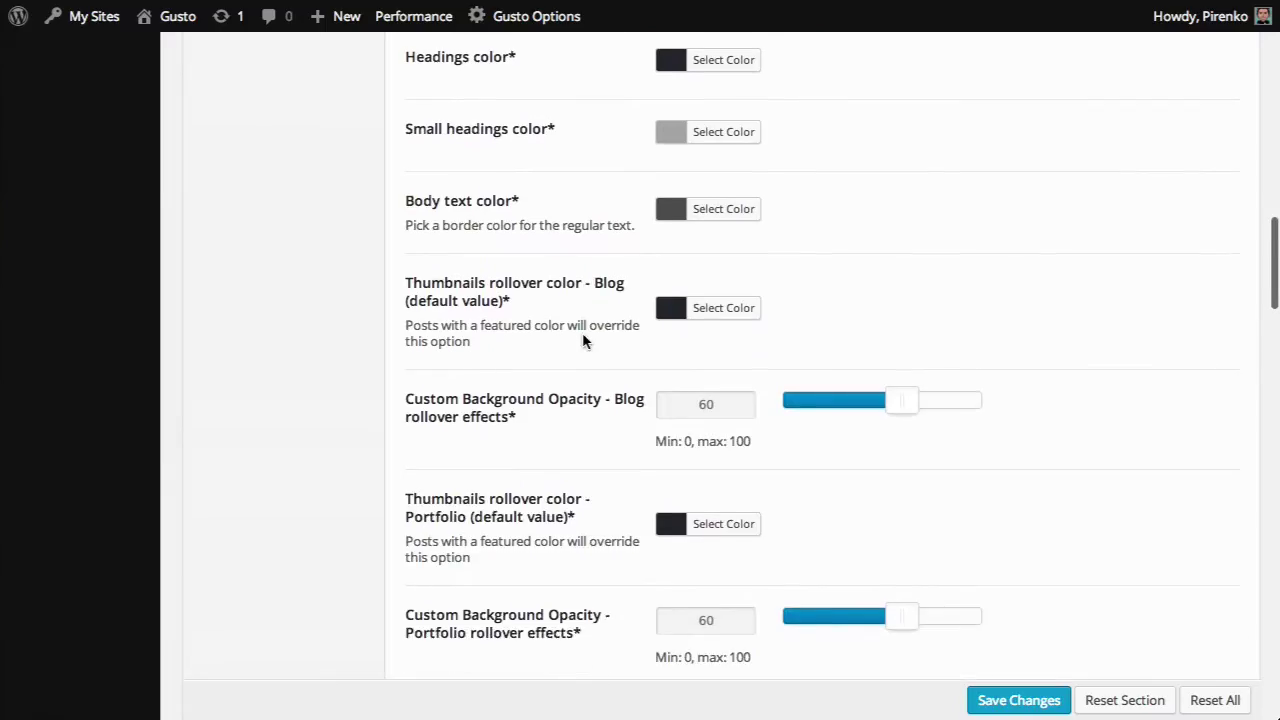
- Review the color groups for textfields, lines and borders, buttons, and portfolio in the General section
scroll(584, 341, down, 4)
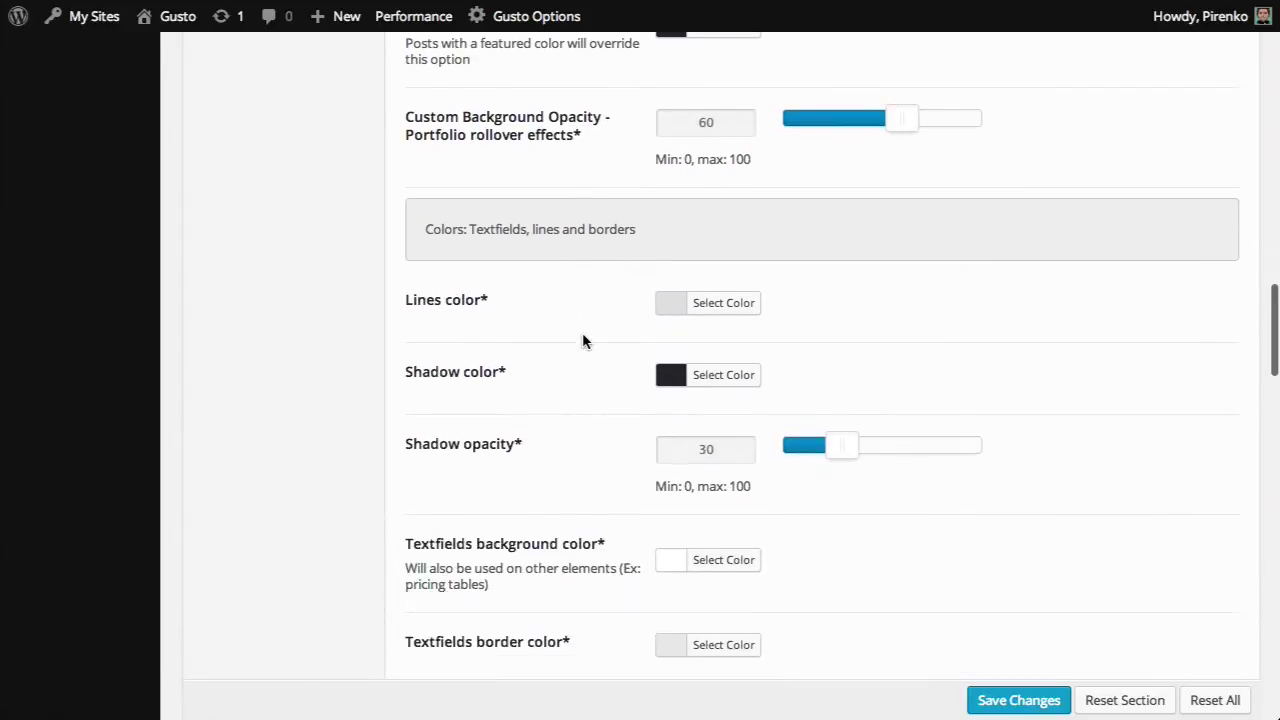
scroll(536, 332, down, 4)
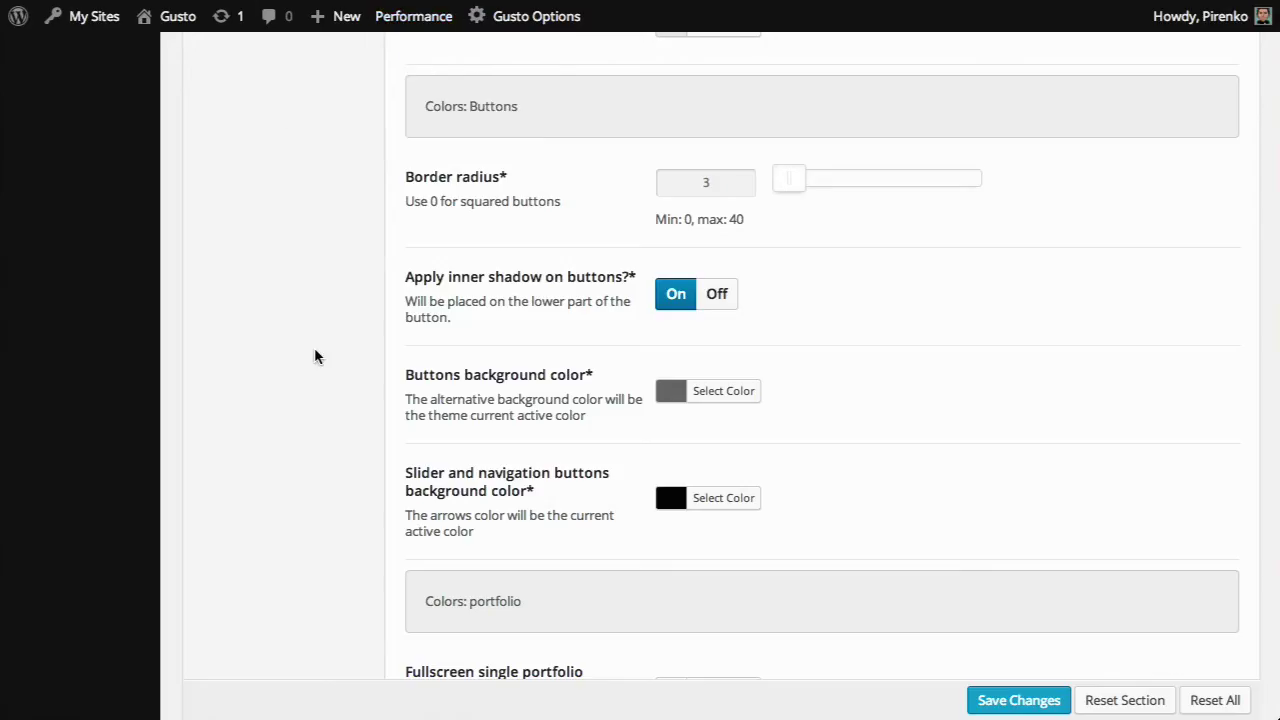
scroll(314, 354, down, 5)
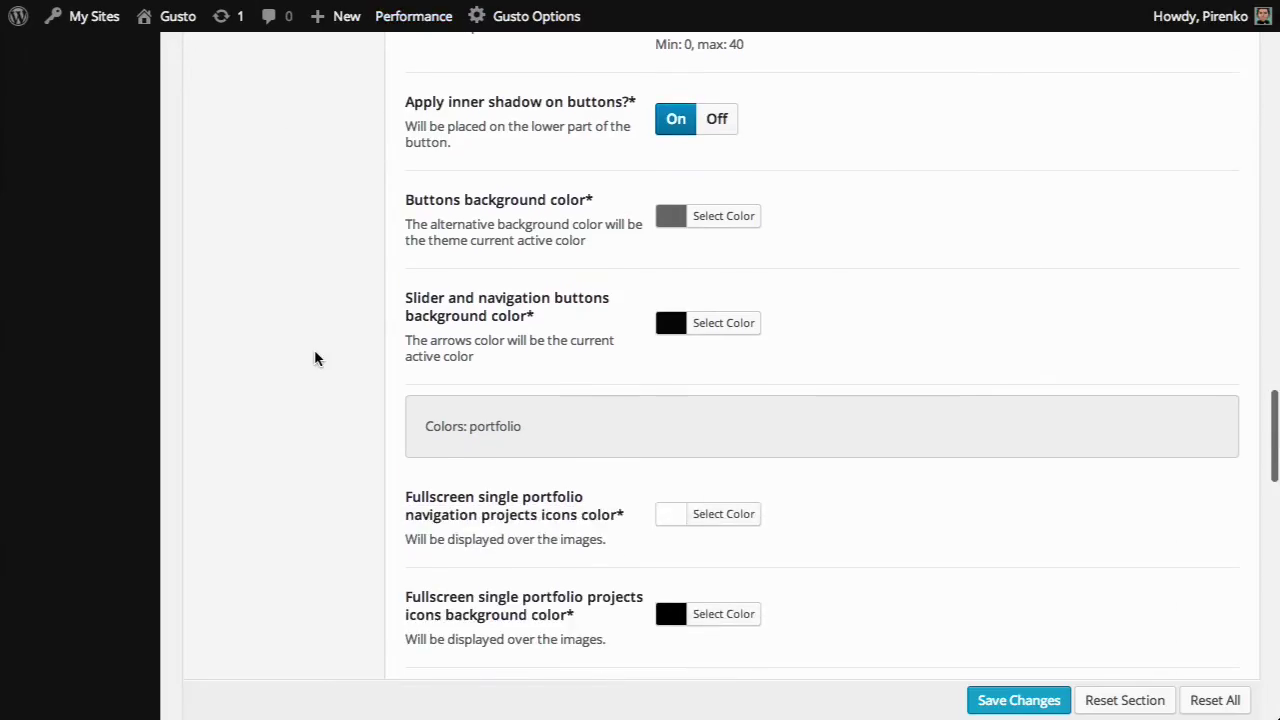
scroll(314, 359, down, 2)
scroll(417, 214, down, 2)
scroll(537, 249, down, 5)
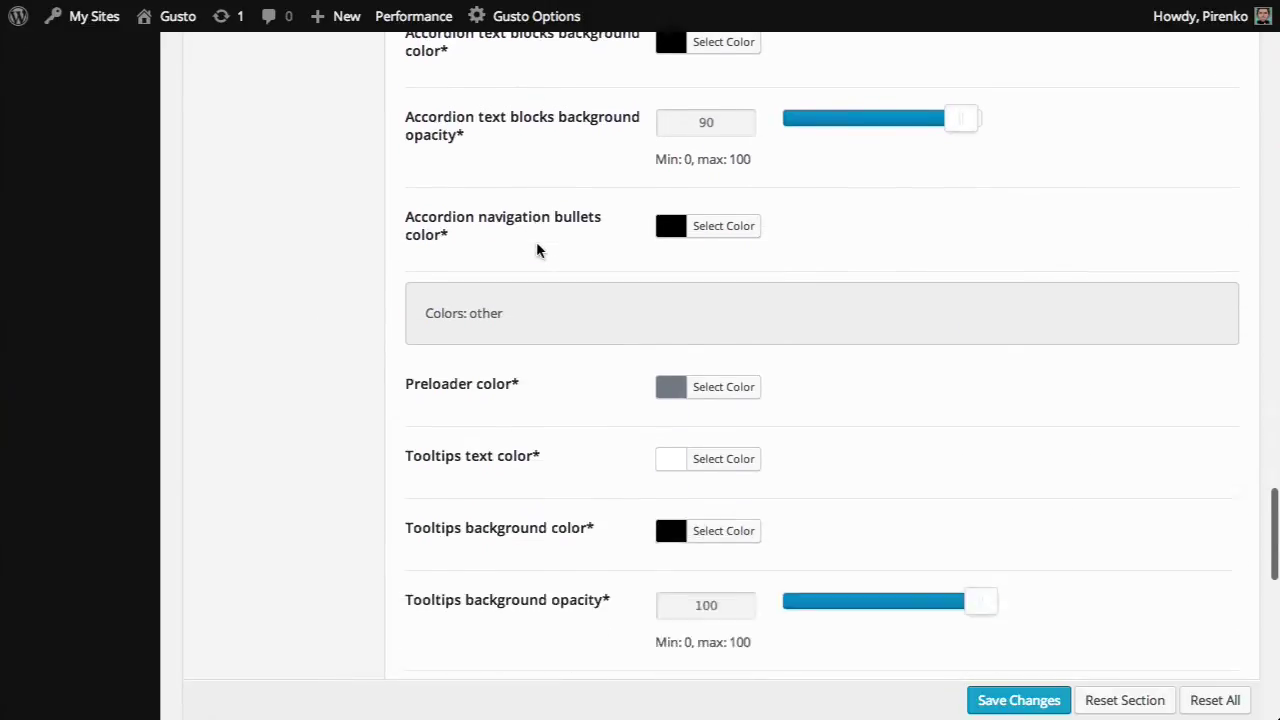
- Review the preloader, tooltip and sidebar options, and check the hidden right sidebar on the live site
scroll(537, 249, down, 3)
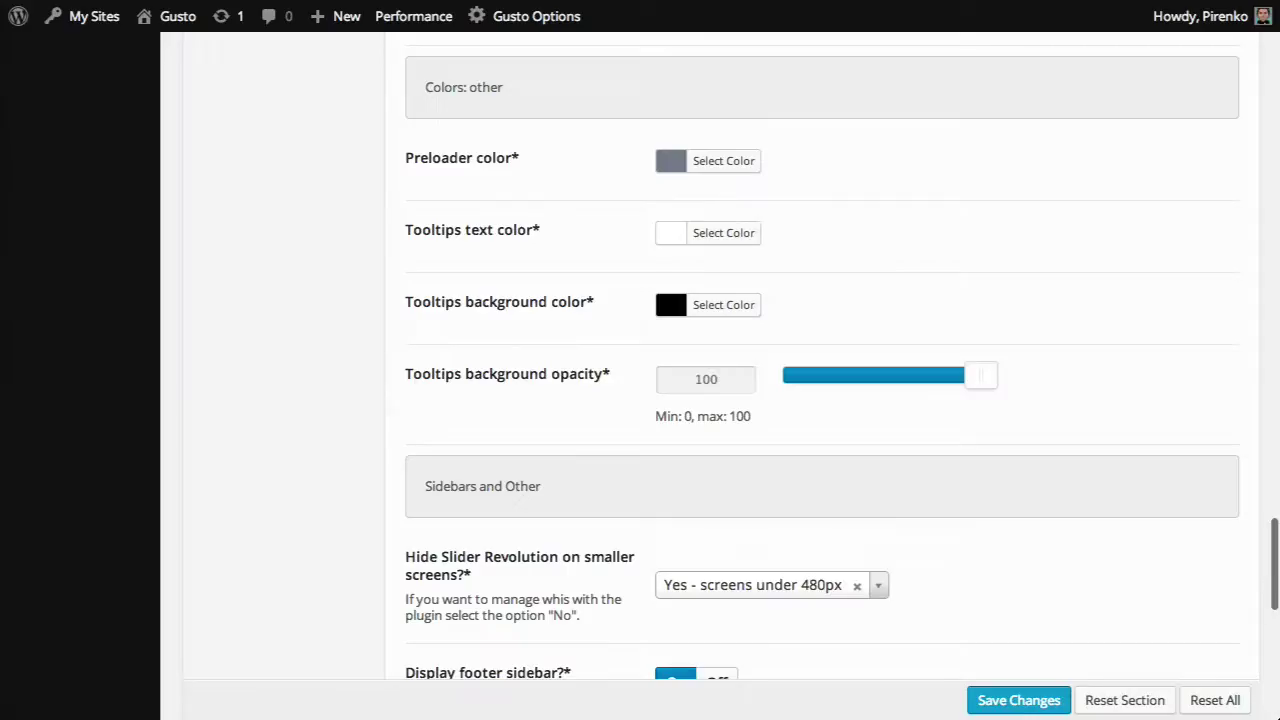
scroll(694, 405, down, 4)
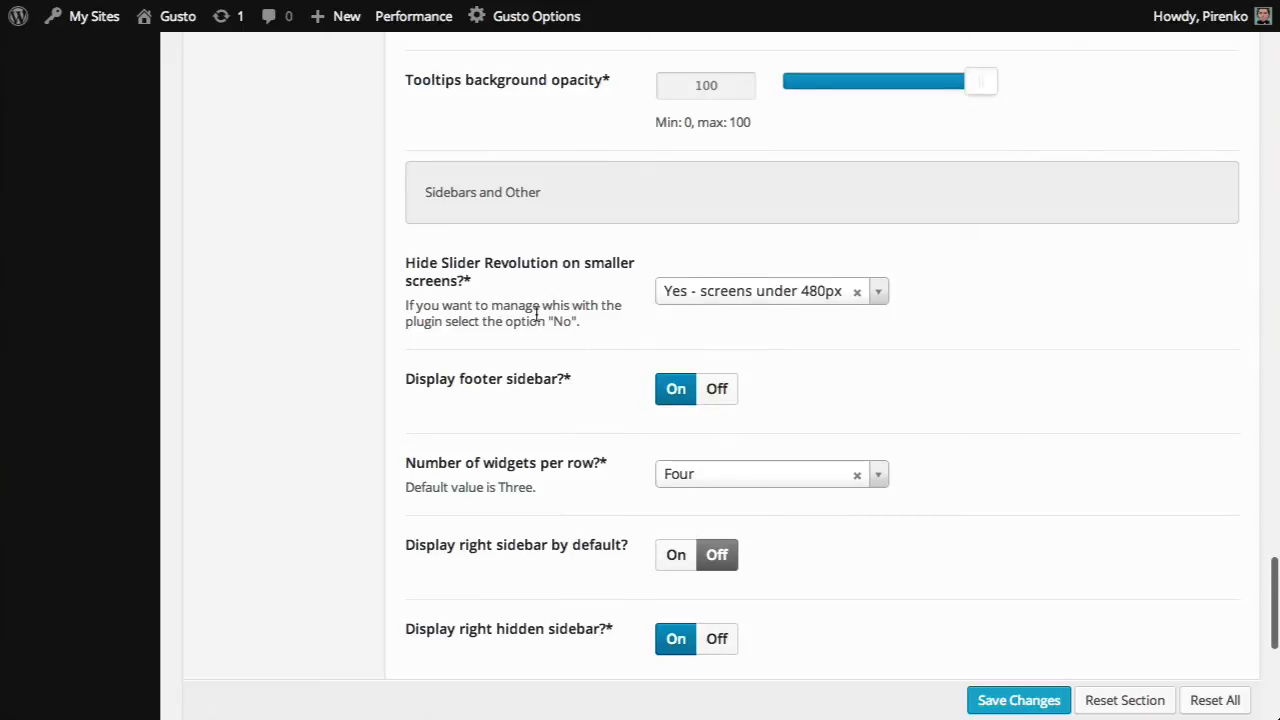
scroll(504, 253, down, 2)
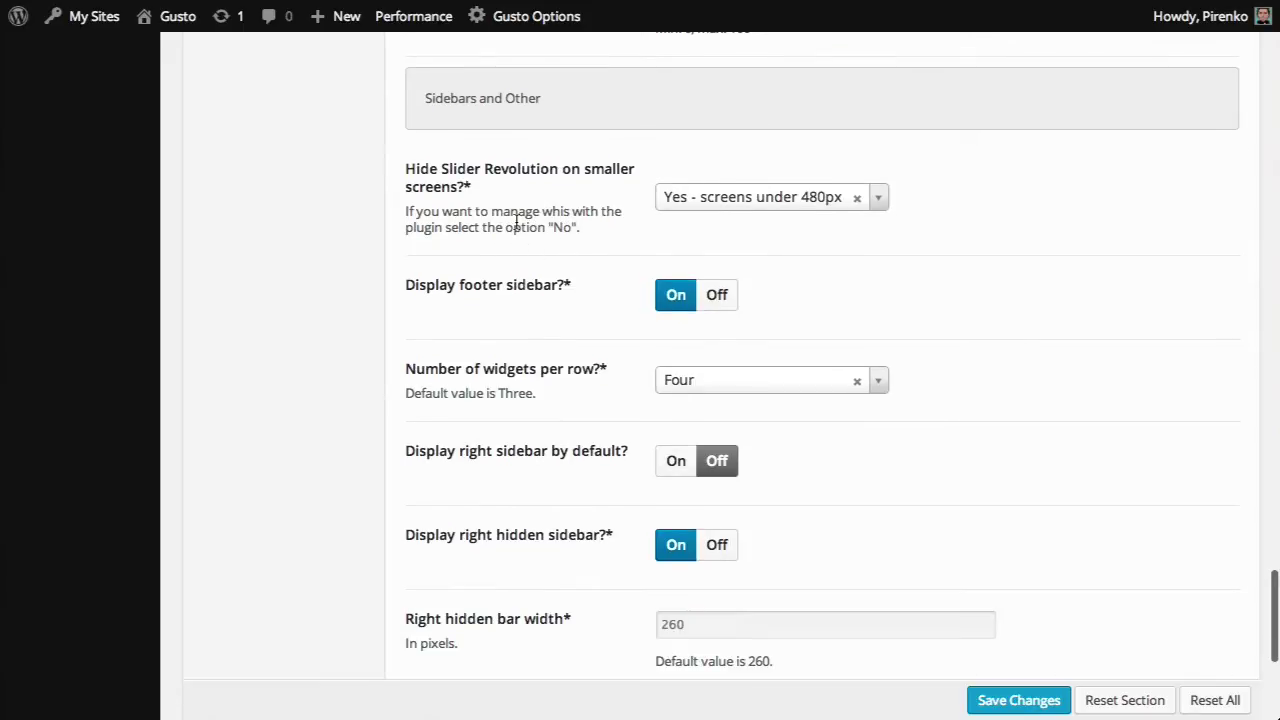
scroll(517, 220, down, 2)
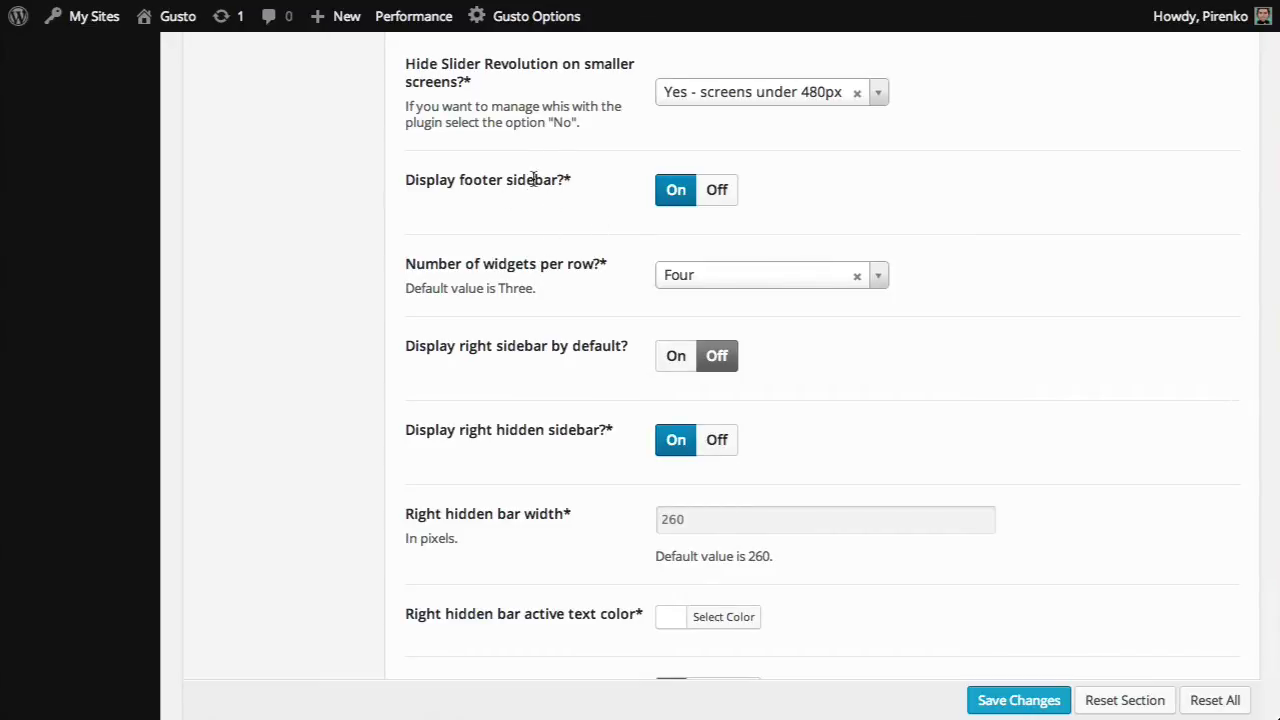
scroll(785, 433, down, 5)
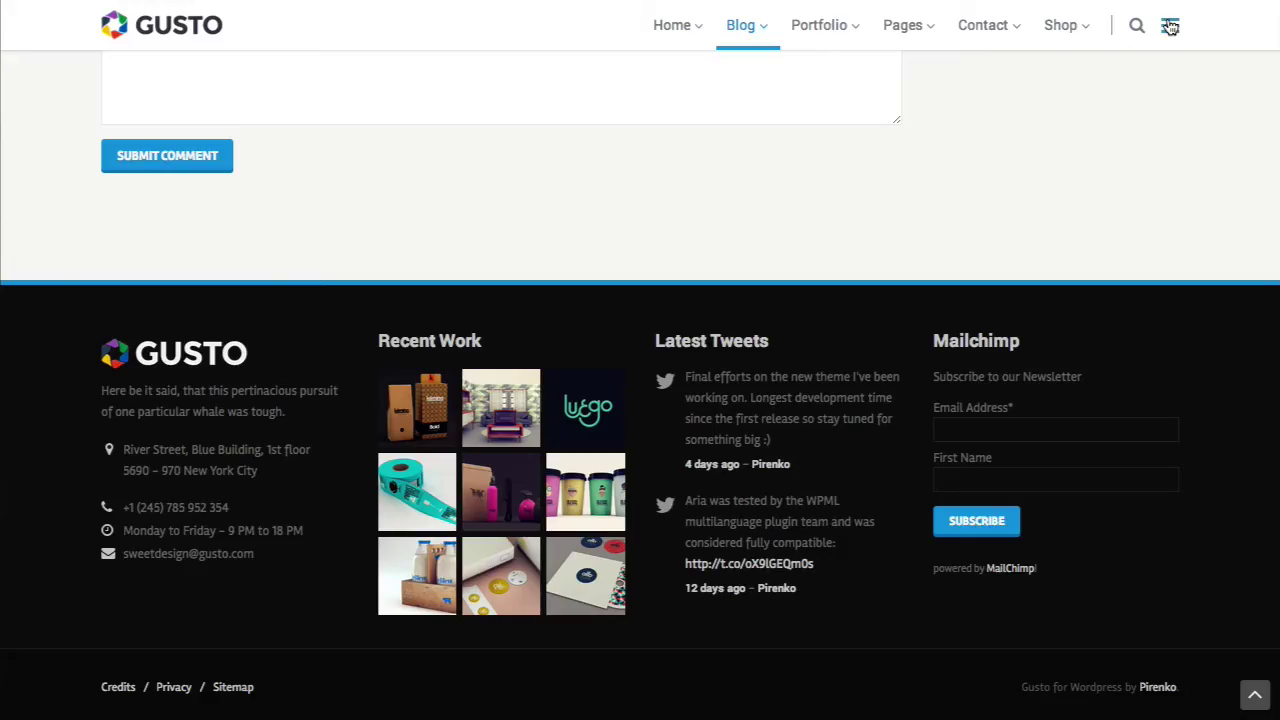
click(1170, 26)
click(731, 211)
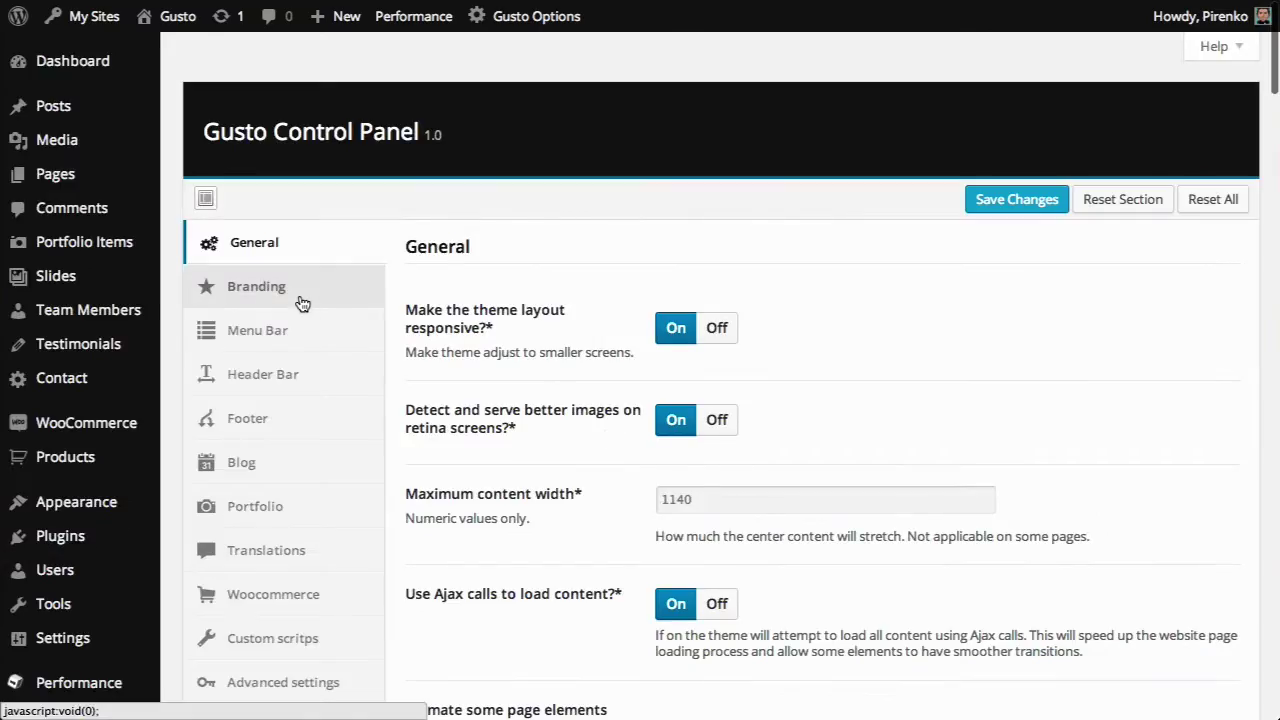
- Open the Branding section and review the normal logo, retina logo and favicon image options
click(302, 303)
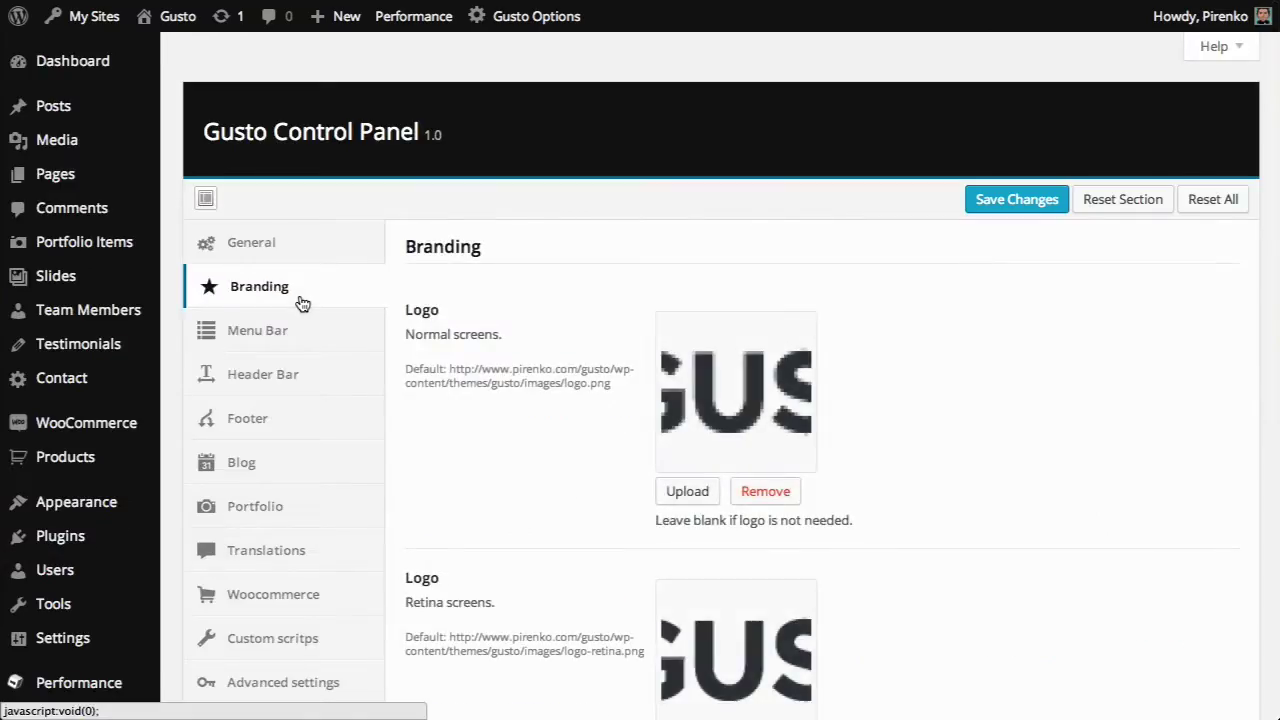
scroll(462, 337, down, 2)
scroll(462, 337, down, 1)
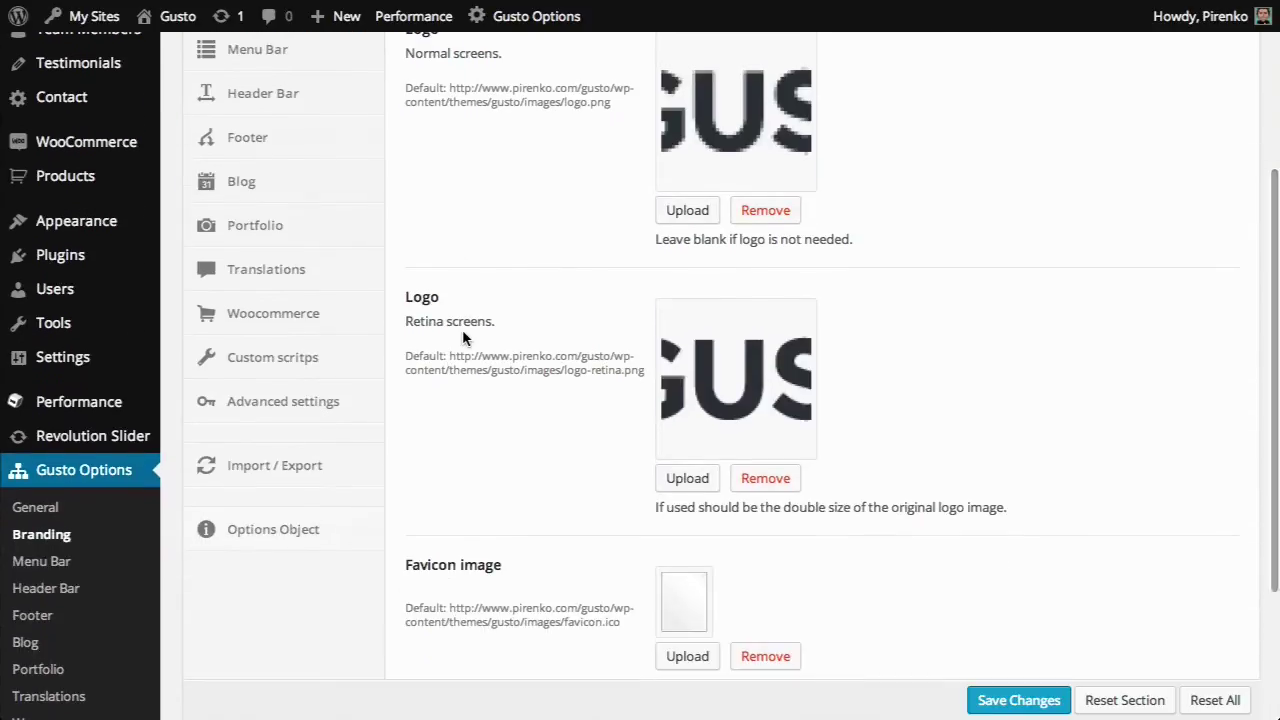
scroll(463, 494, down, 1)
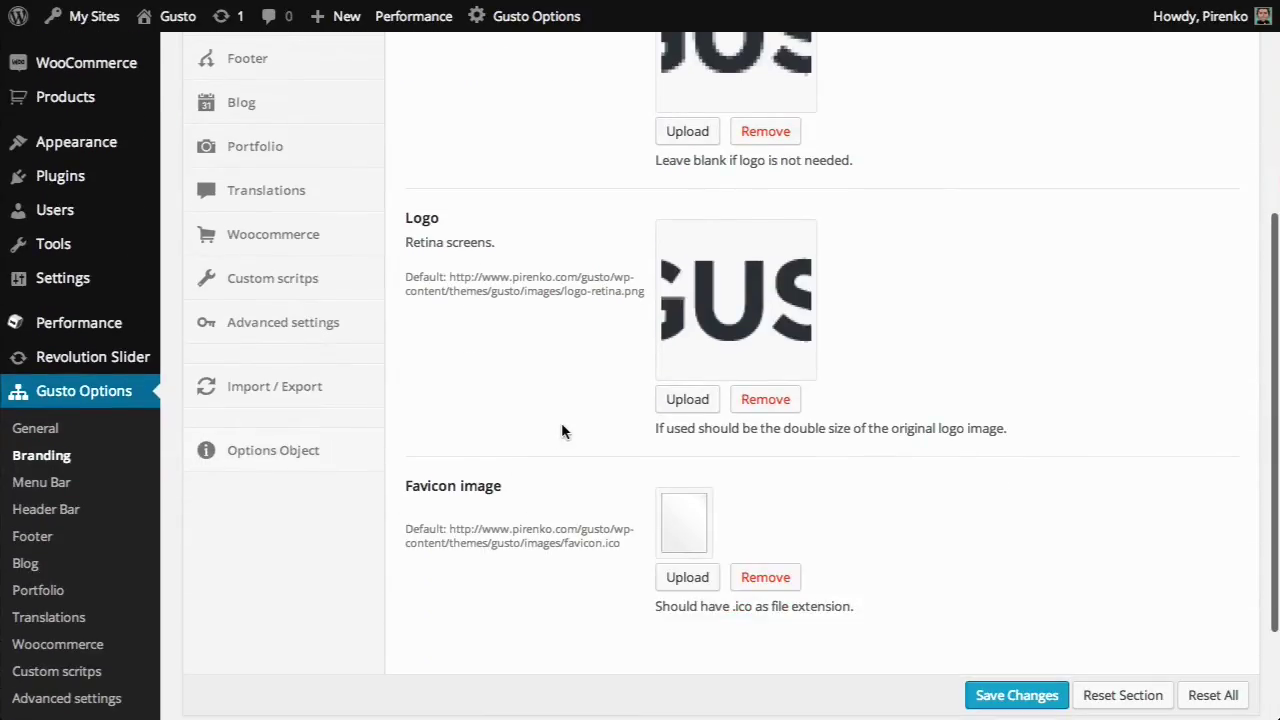
scroll(560, 430, up, 4)
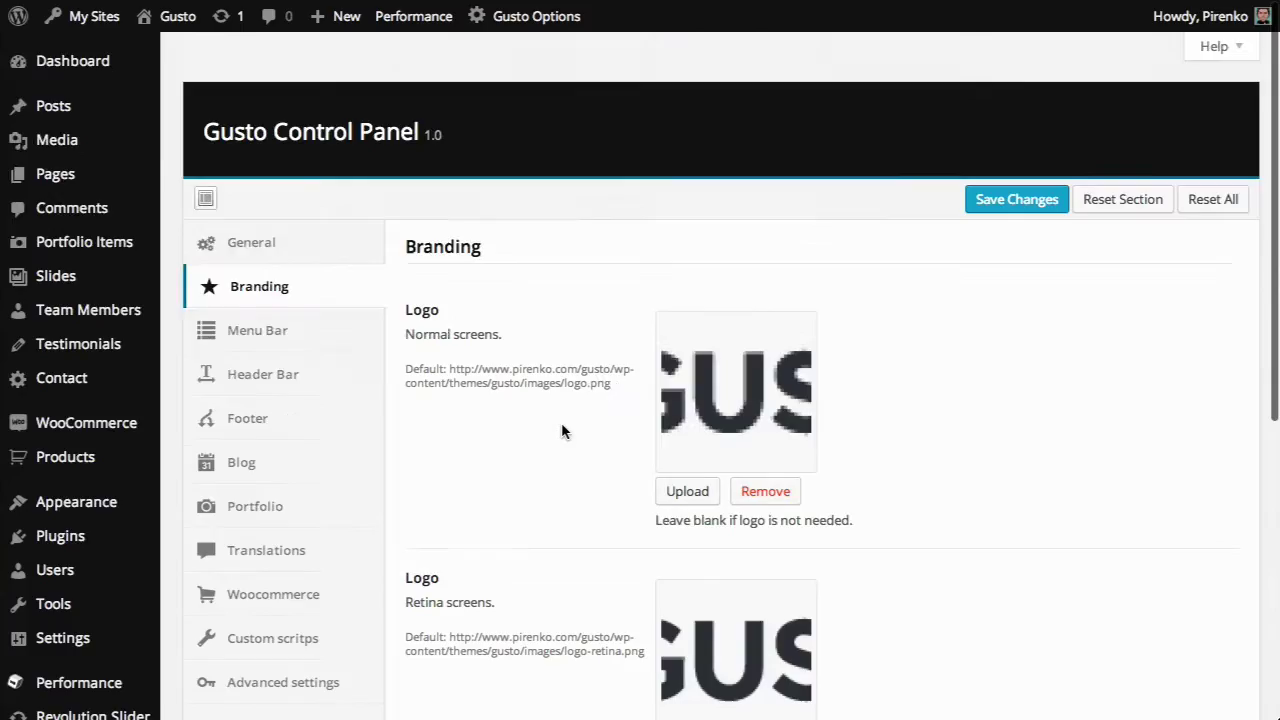
- Open the Menu Bar section and compare the full and collapsed menu heights on the live blog post
click(291, 333)
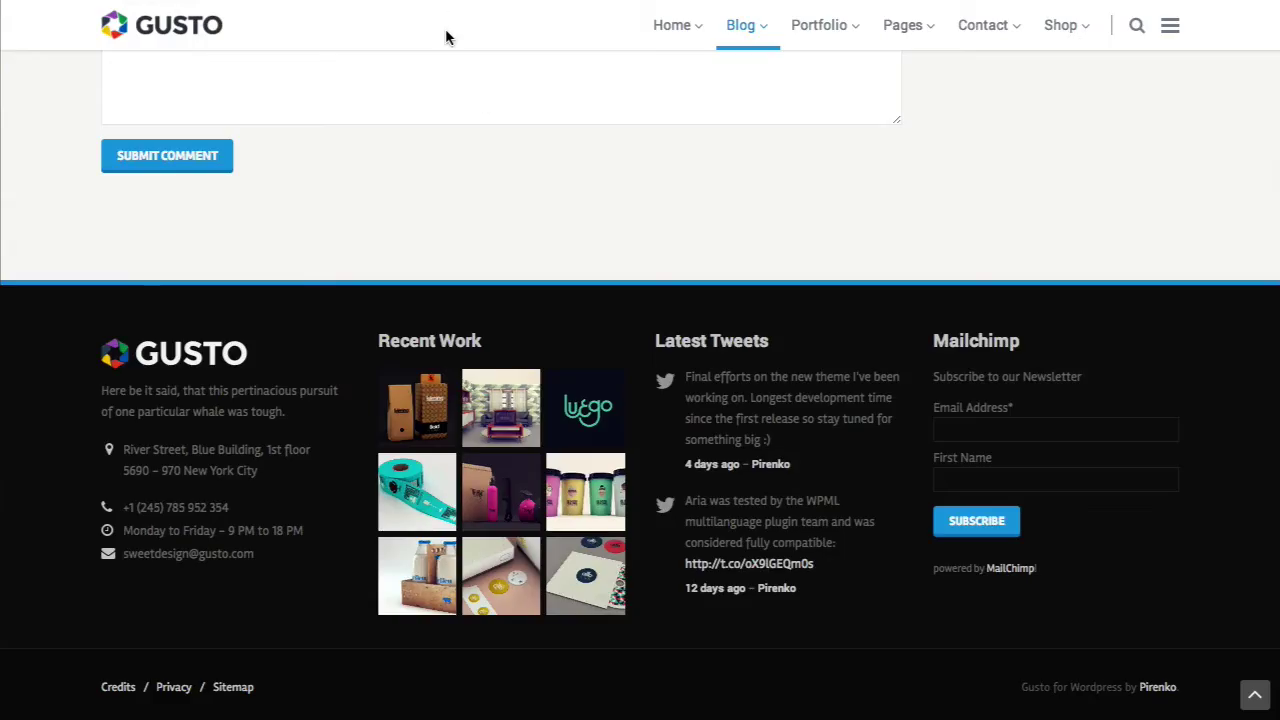
scroll(446, 40, up, 15)
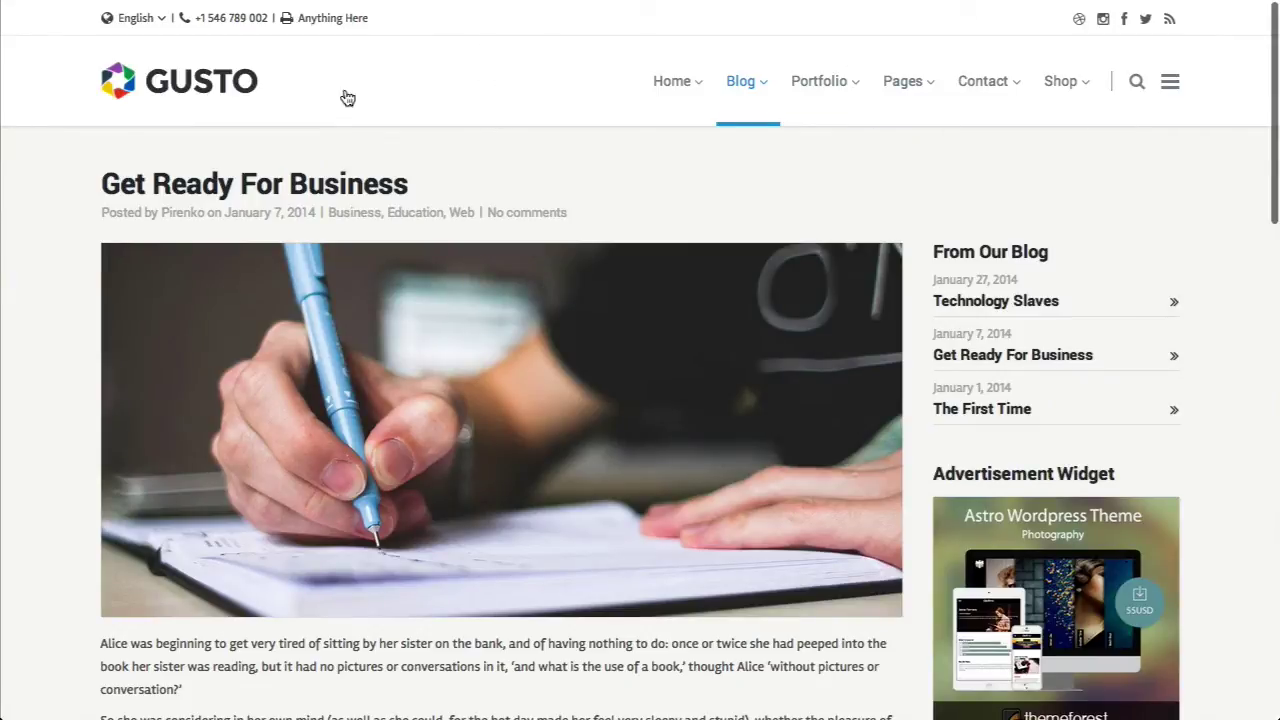
scroll(360, 88, down, 10)
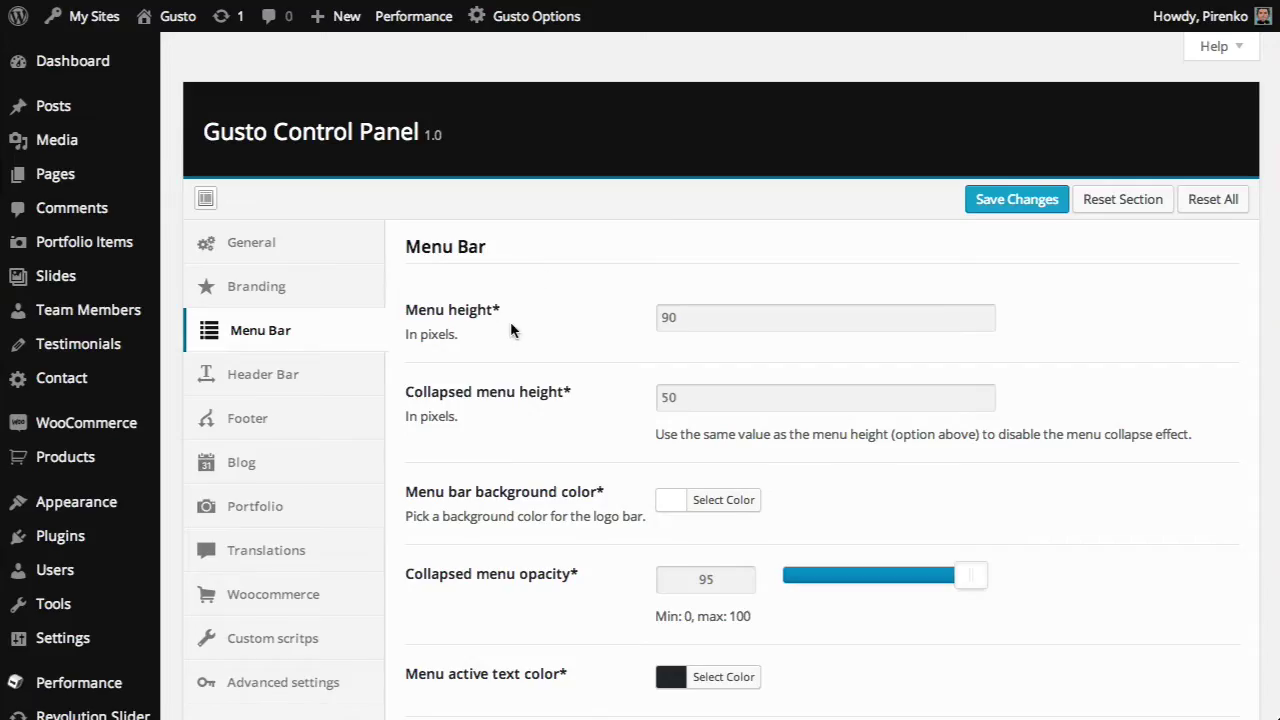
- Review the Menu Bar options, from collapsed menu opacity and the menu and submenu colors to the search icon switch
scroll(571, 286, down, 3)
scroll(540, 303, down, 2)
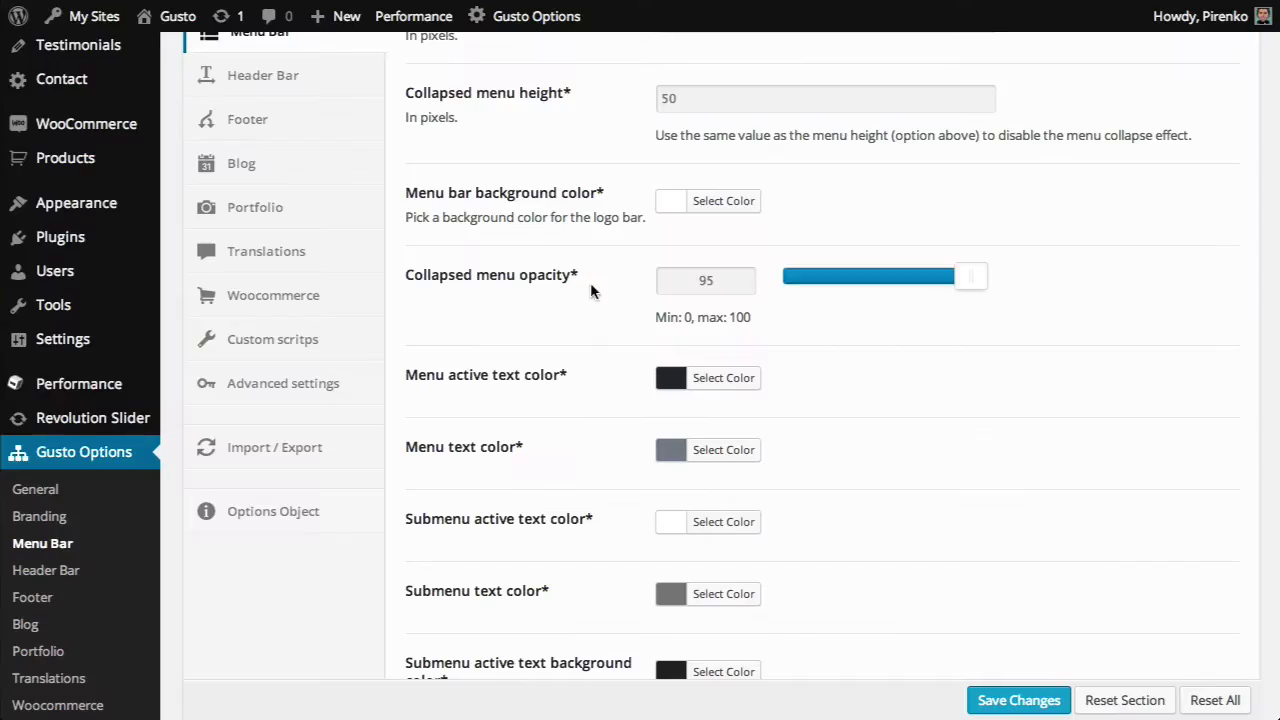
scroll(598, 322, down, 4)
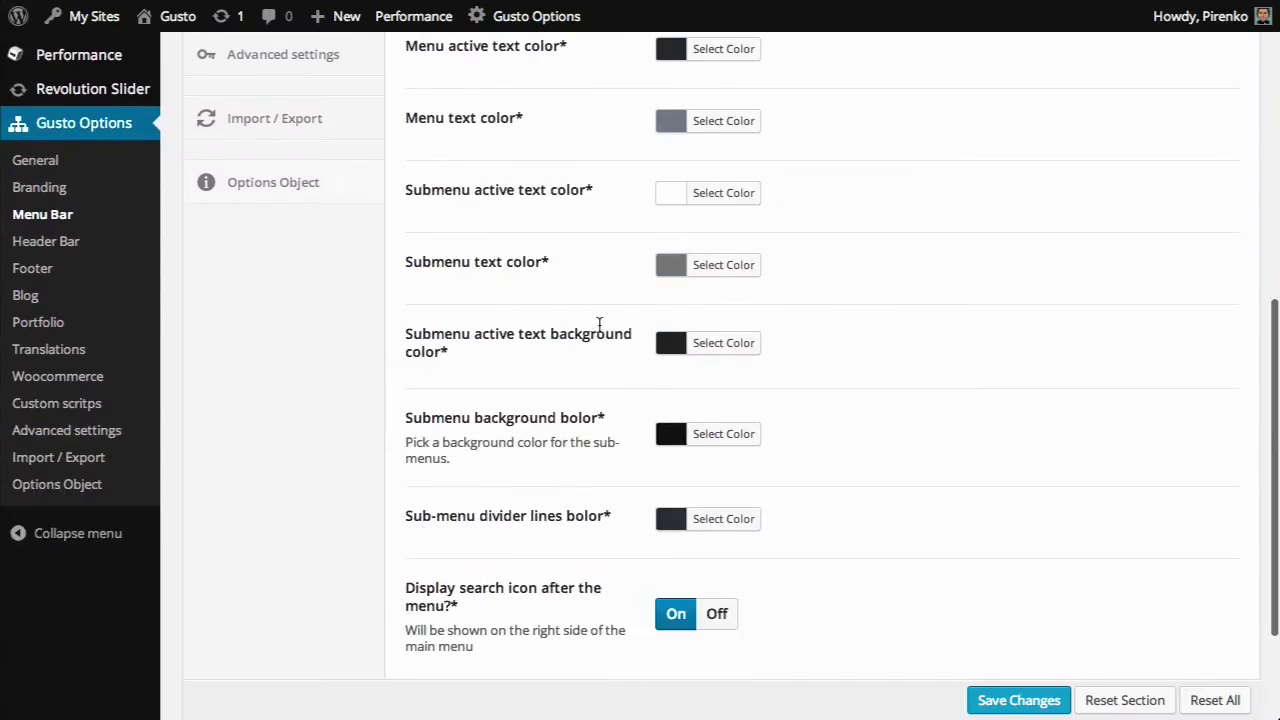
scroll(599, 323, down, 1)
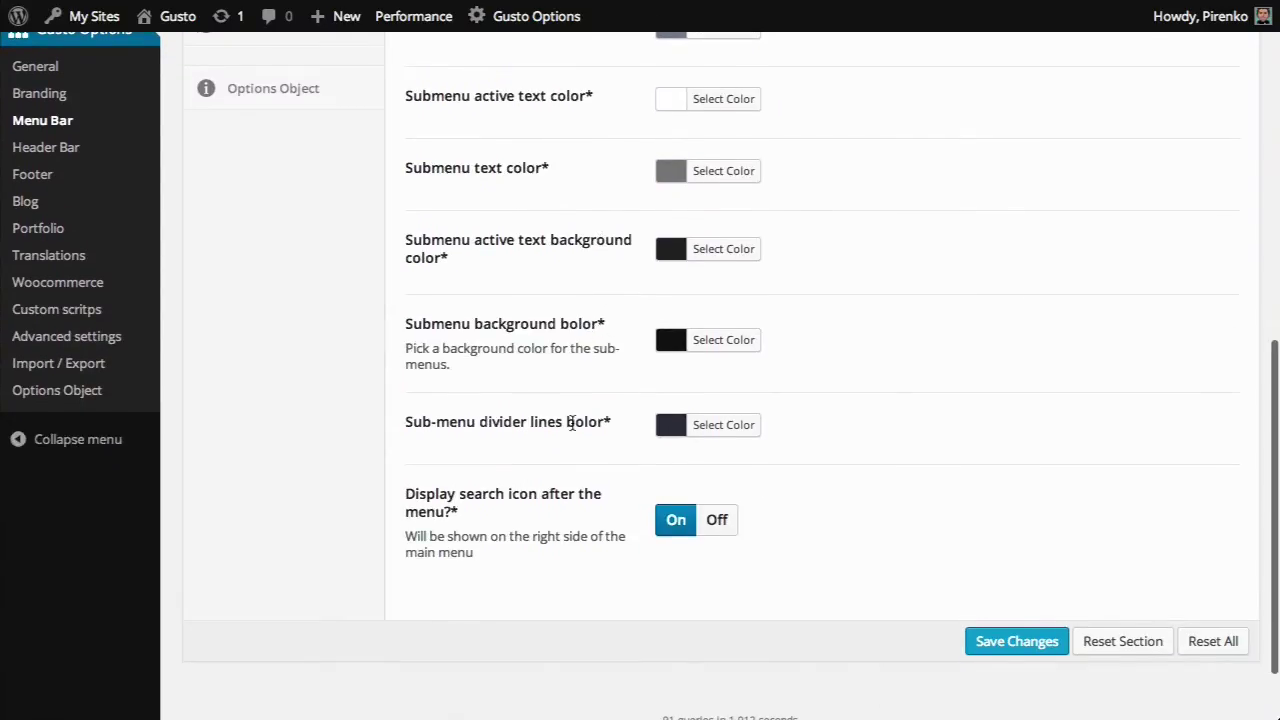
scroll(613, 513, up, 5)
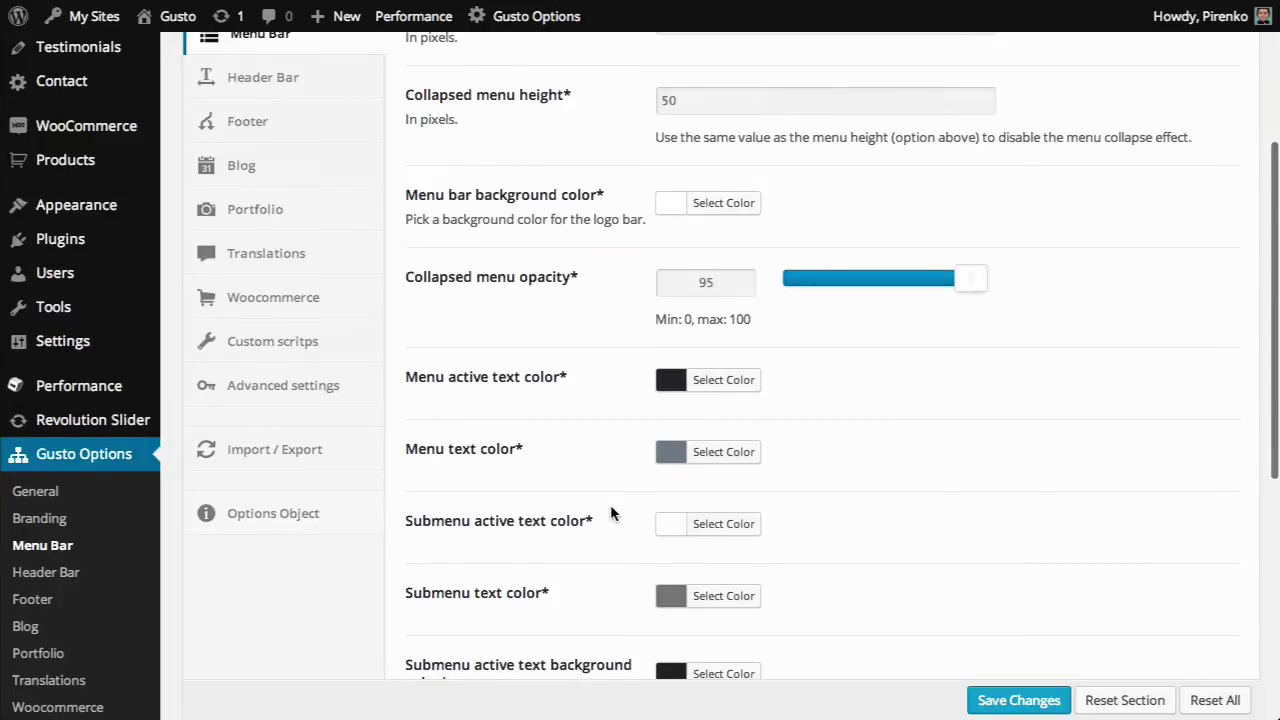
scroll(611, 513, down, 3)
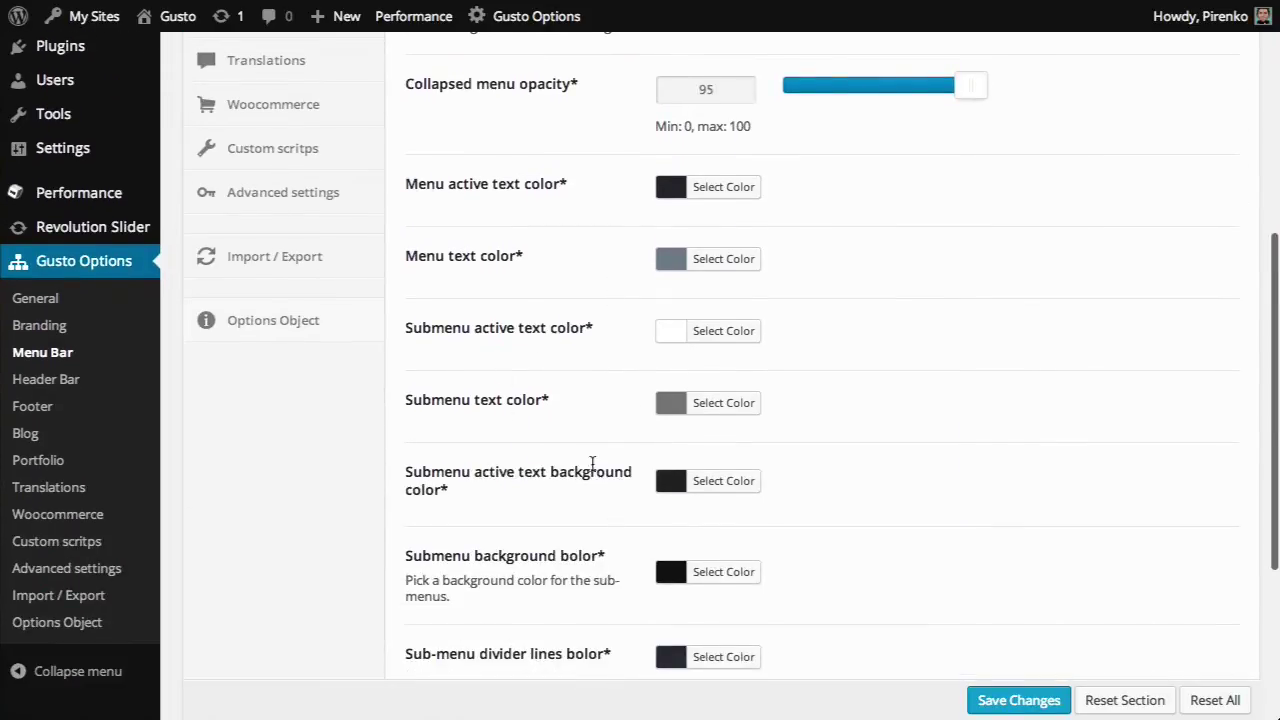
scroll(561, 536, up, 5)
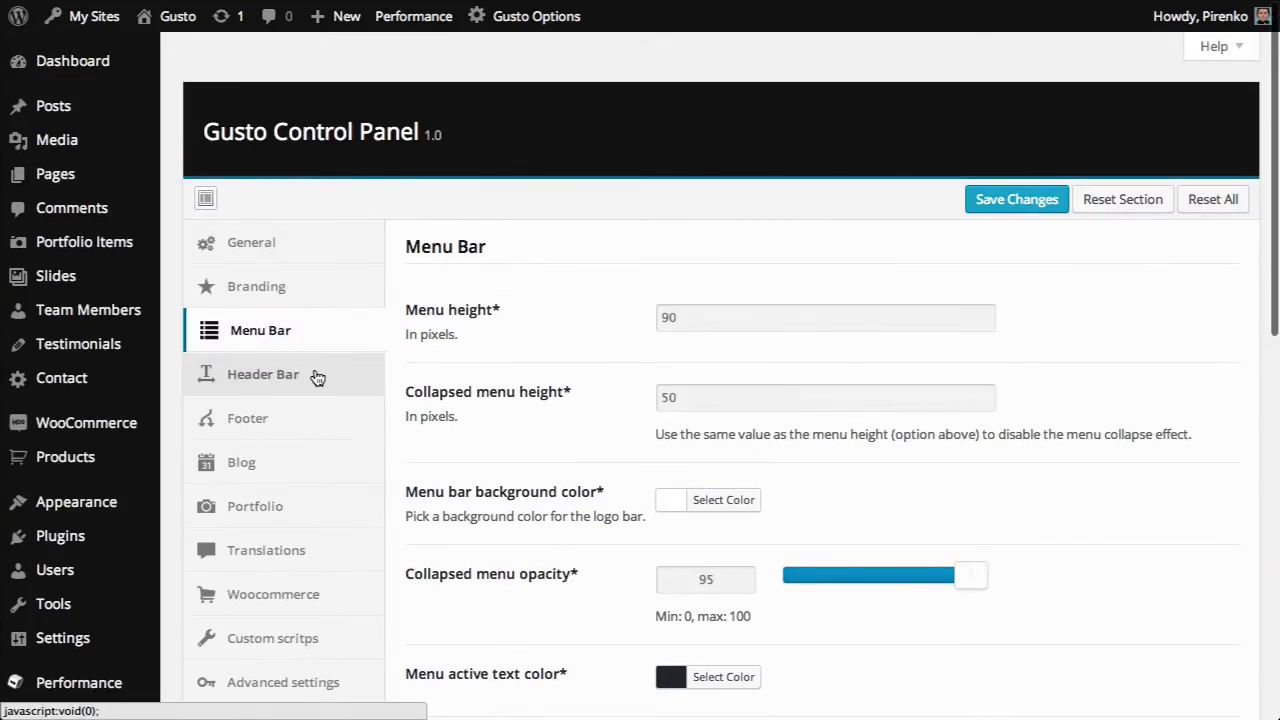
- Open the Header Bar section and check the small bar above the menu on the live site
click(314, 294)
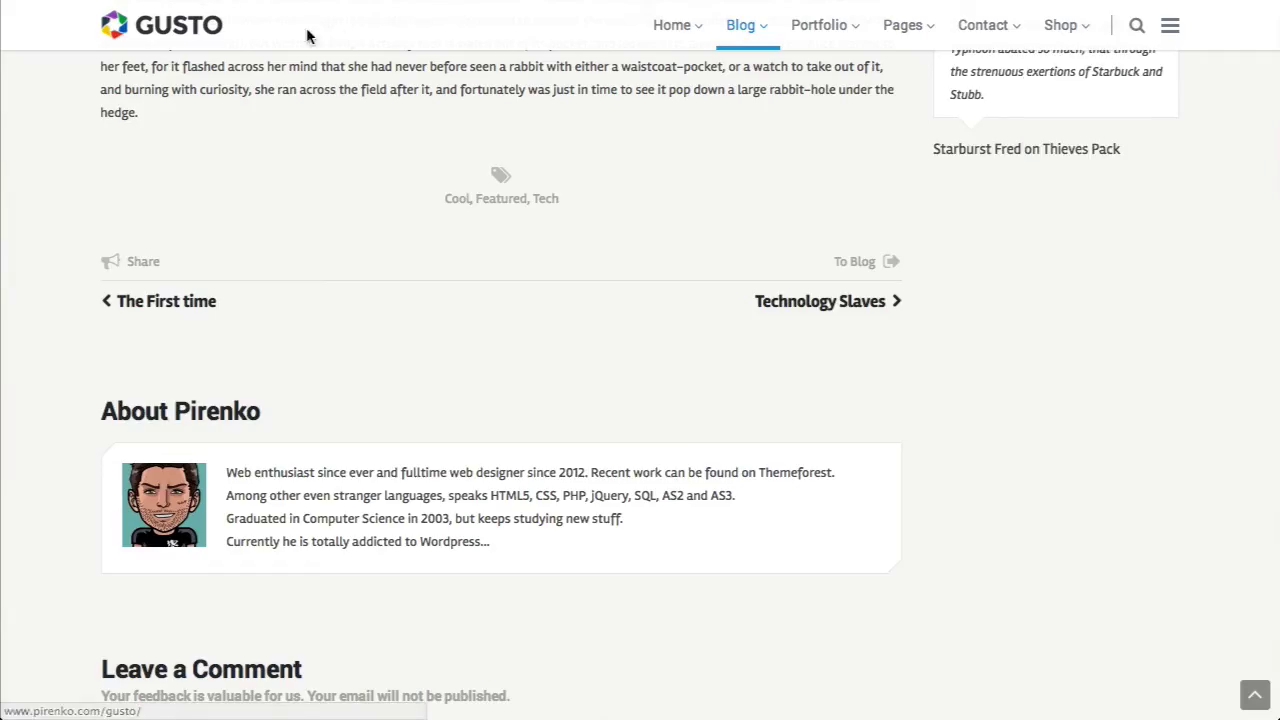
scroll(552, 61, up, 3)
scroll(552, 61, up, 6)
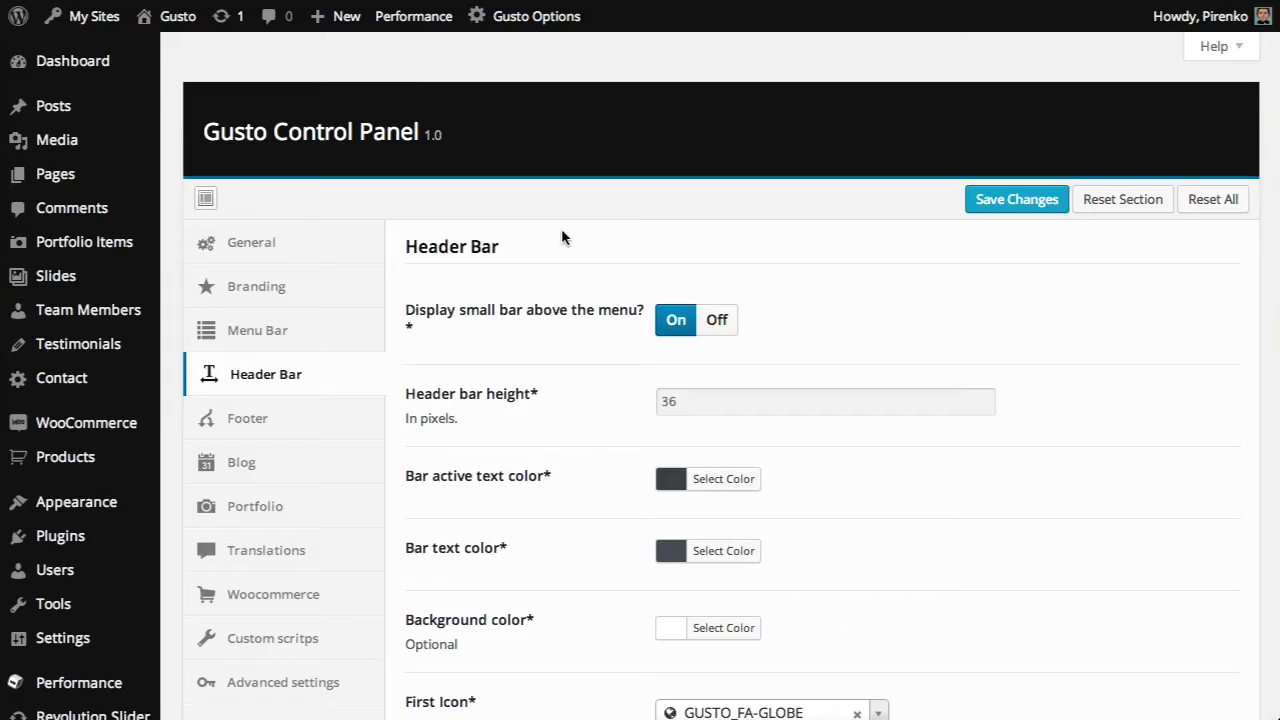
- Switch the small bar above the menu off and back on in the Header Bar section
scroll(561, 232, down, 2)
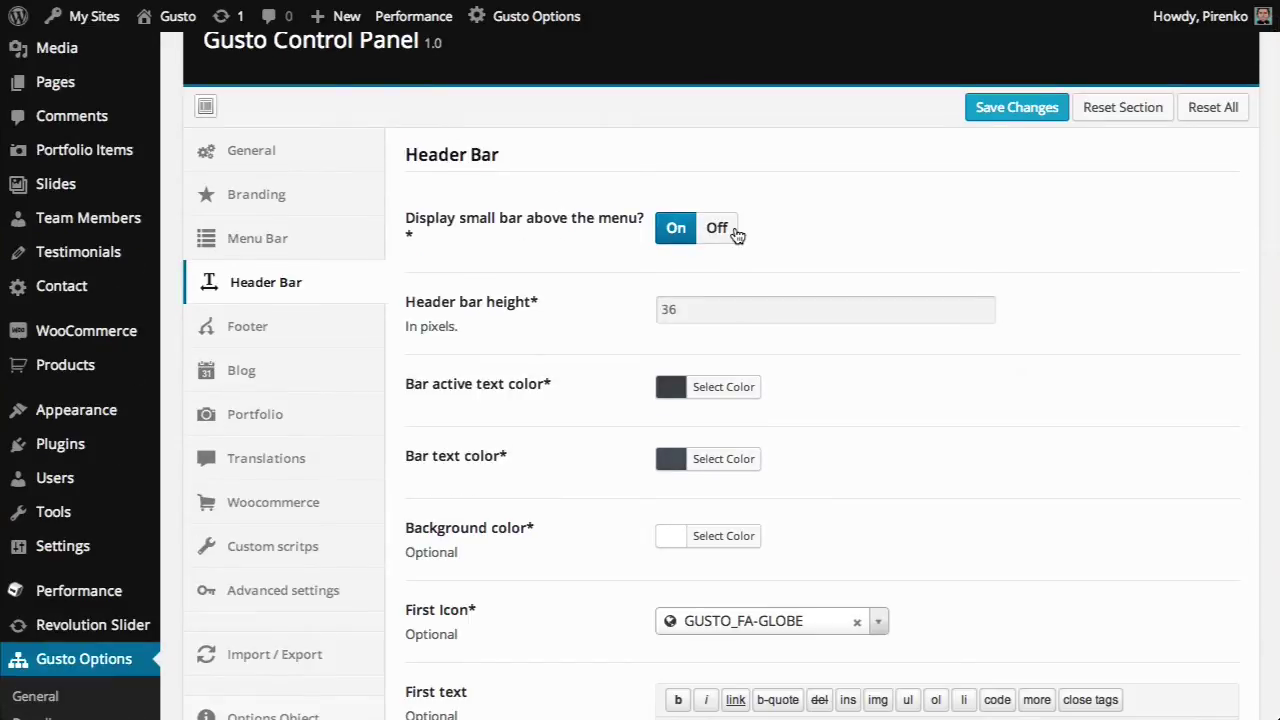
click(712, 238)
click(680, 263)
- Review the remaining Header Bar options, from bar height and colors to the icons, their texts and the social network links
scroll(627, 230, down, 2)
click(700, 228)
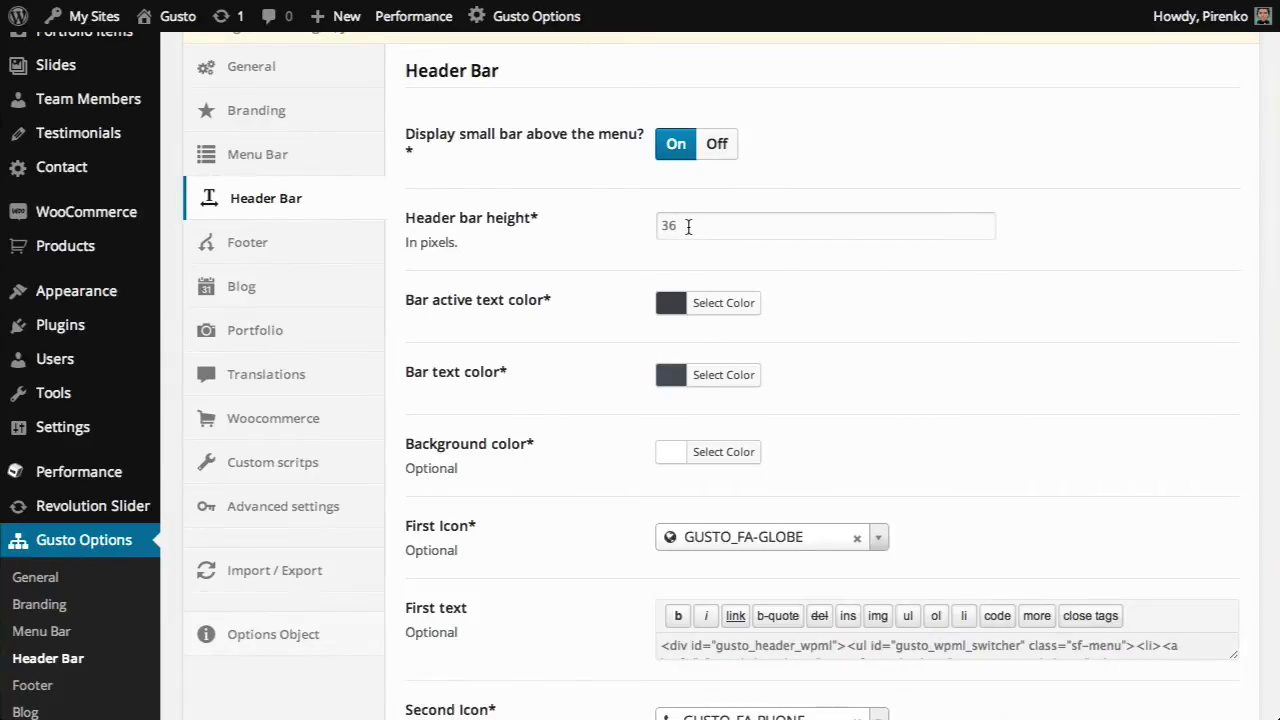
scroll(554, 306, down, 2)
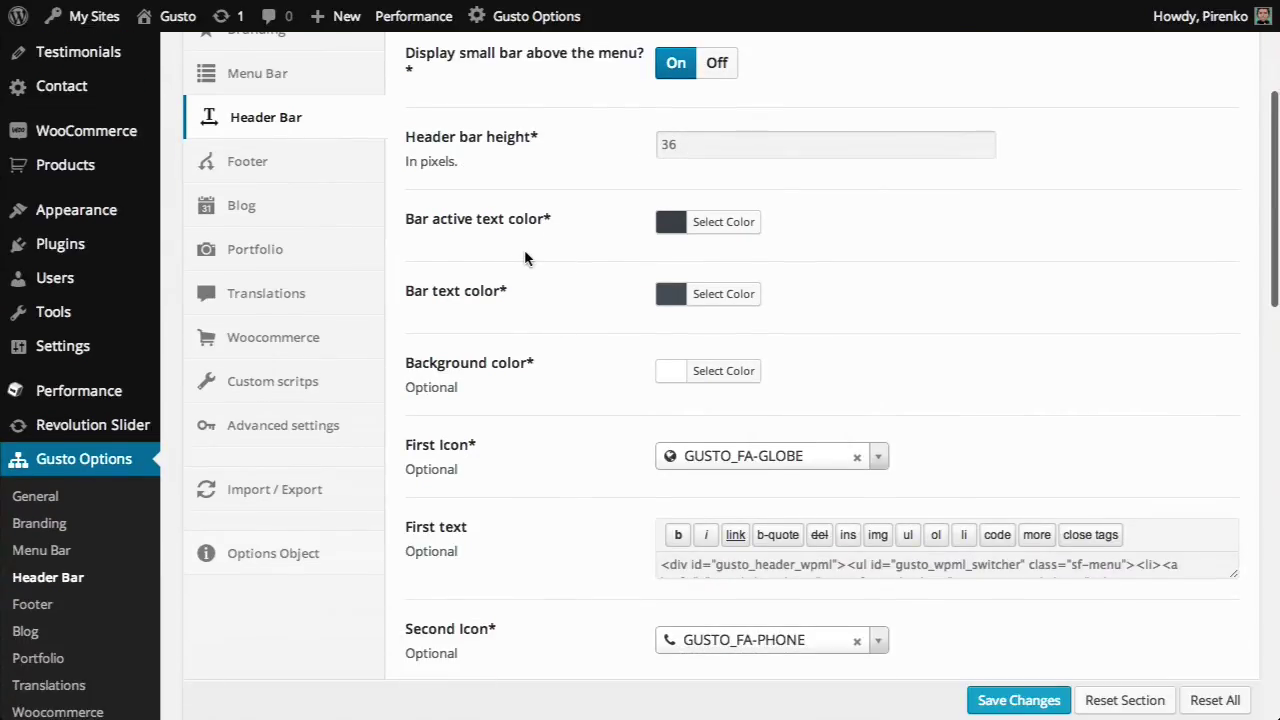
scroll(527, 260, down, 2)
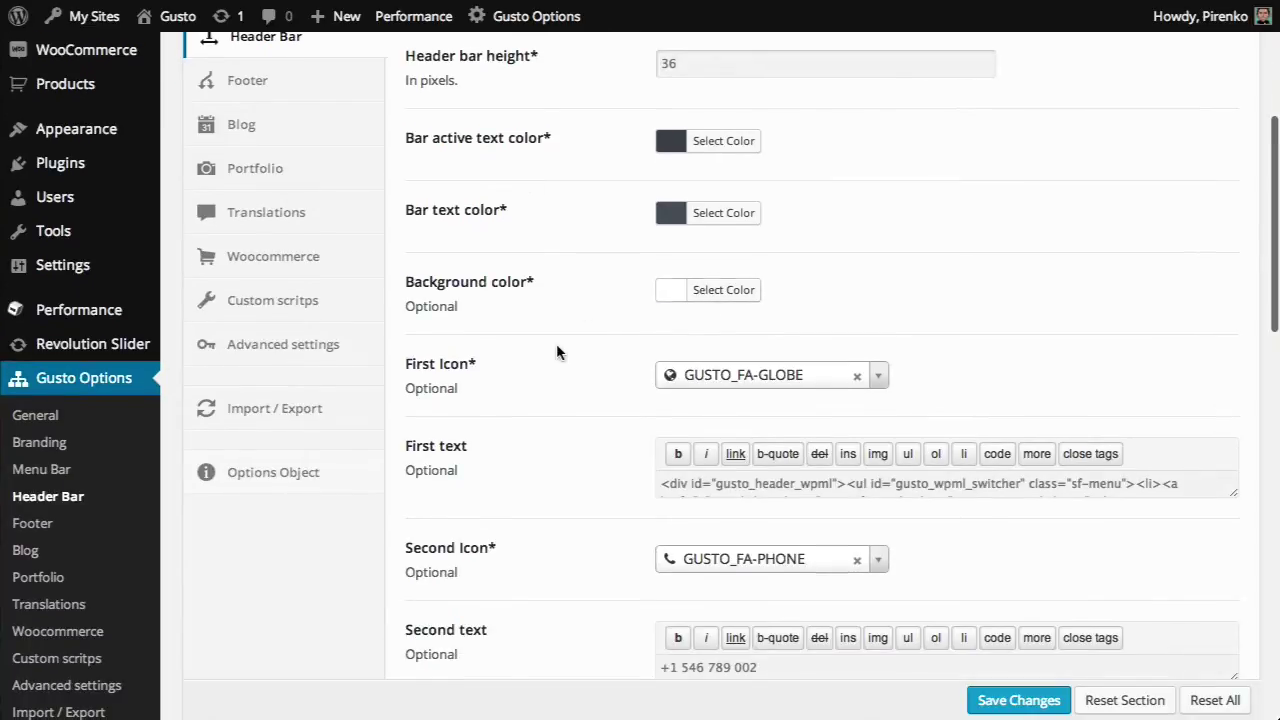
scroll(555, 344, down, 2)
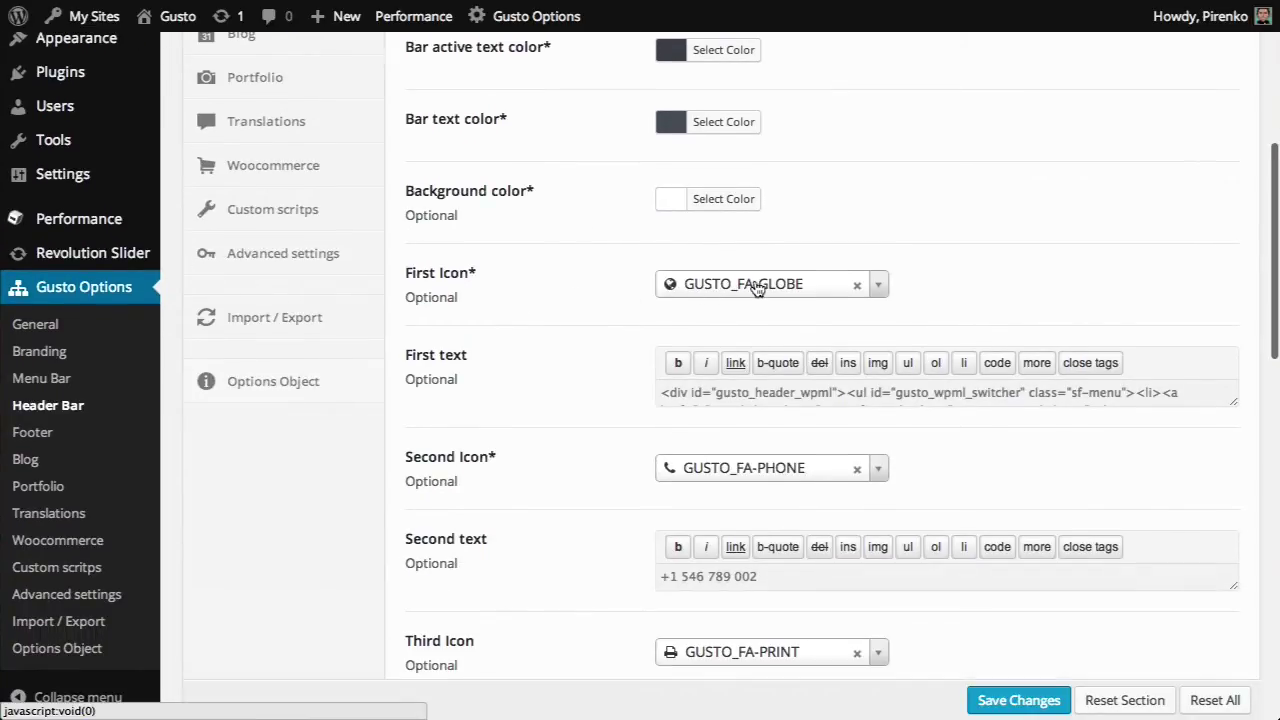
scroll(589, 305, down, 2)
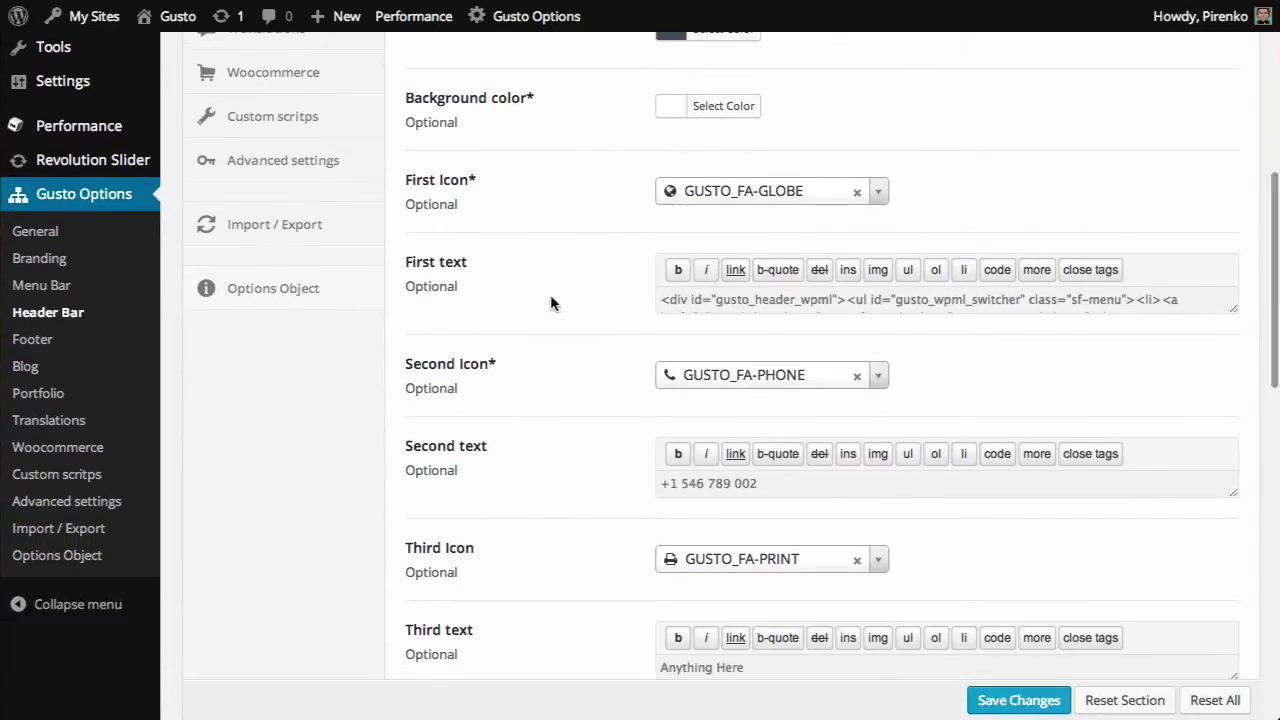
scroll(911, 304, down, 3)
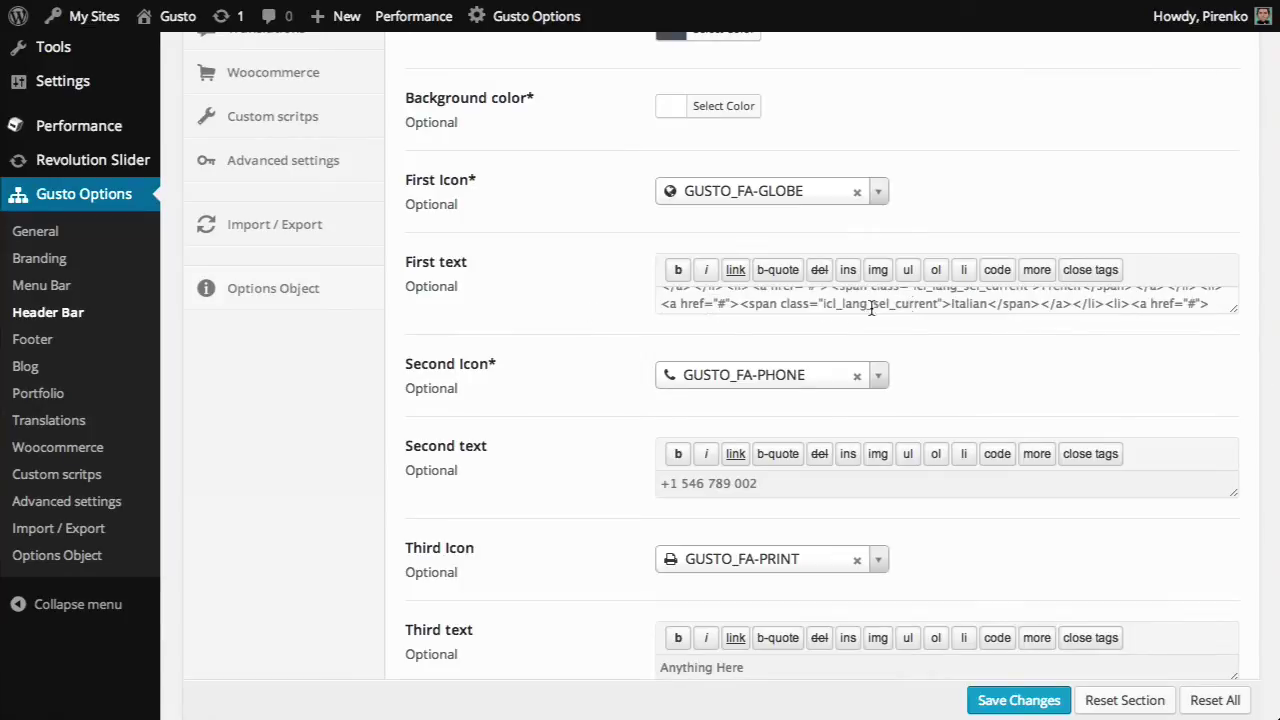
scroll(591, 334, down, 7)
scroll(591, 334, down, 2)
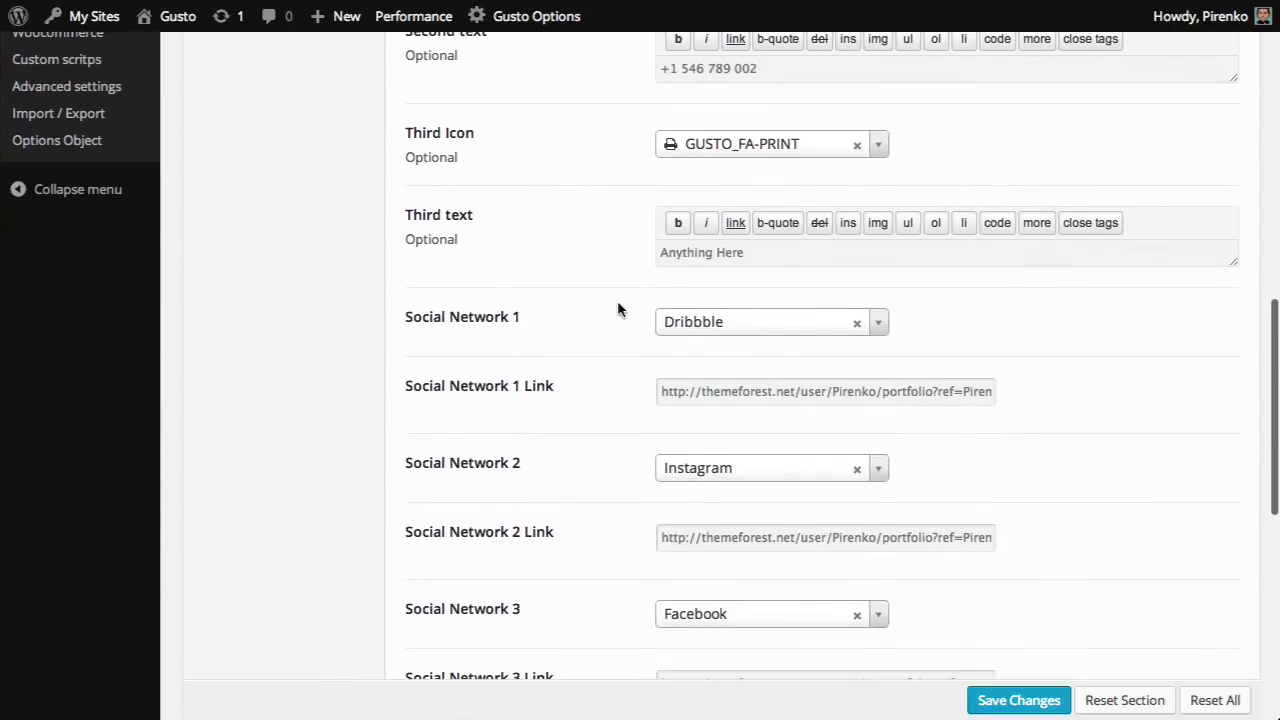
scroll(644, 367, down, 15)
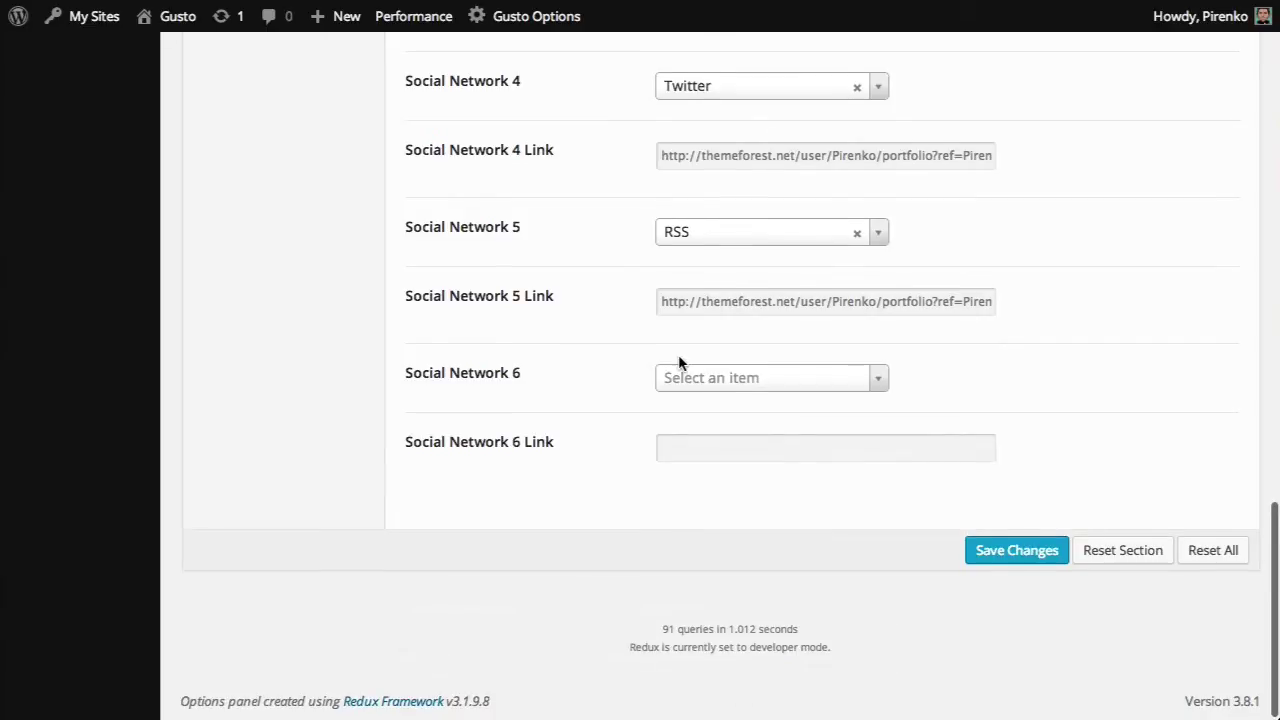
scroll(680, 363, up, 10)
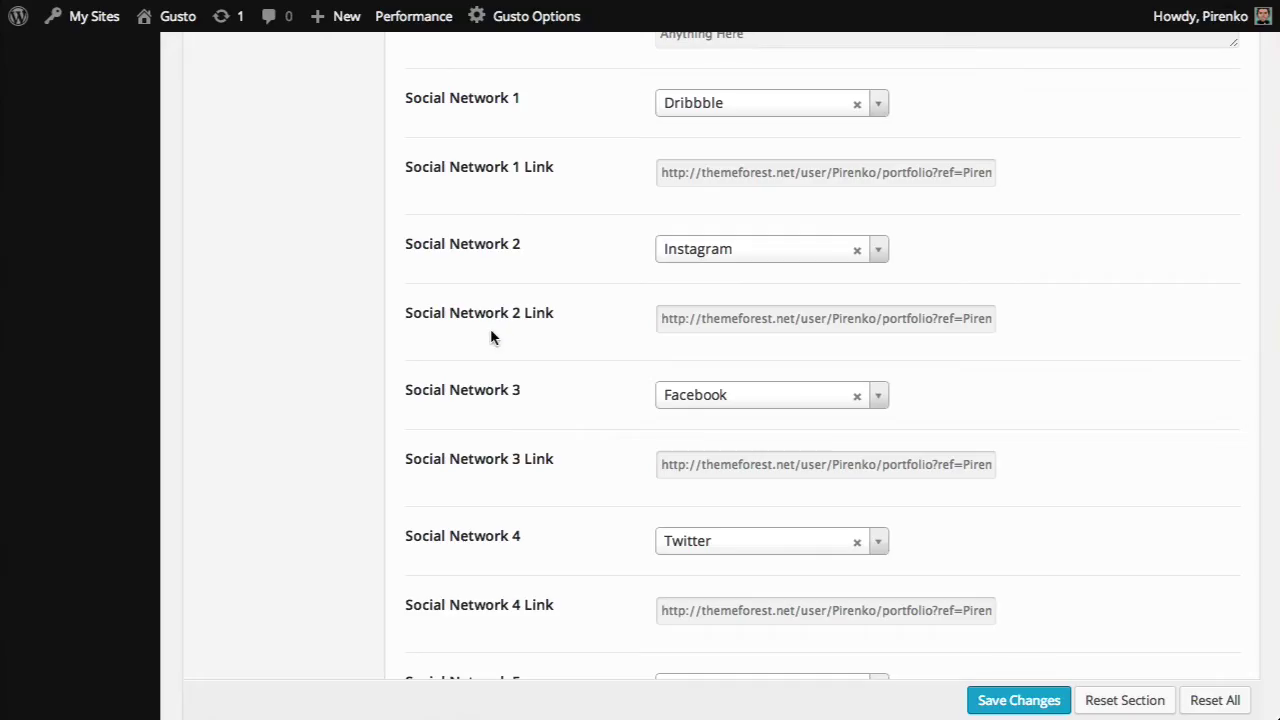
scroll(490, 330, up, 10)
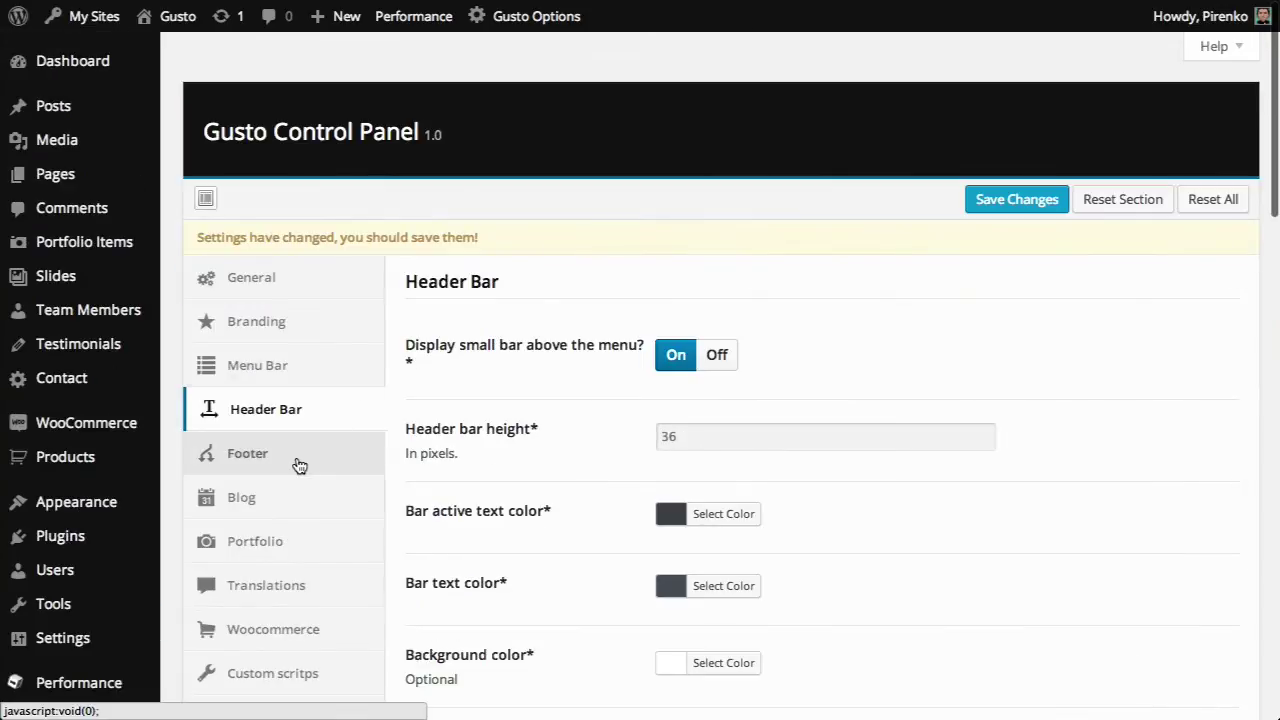
- Open the Footer section and review the fixed position switch, footer colors, background pattern and tiny footer options
scroll(293, 460, down, 2)
click(287, 347)
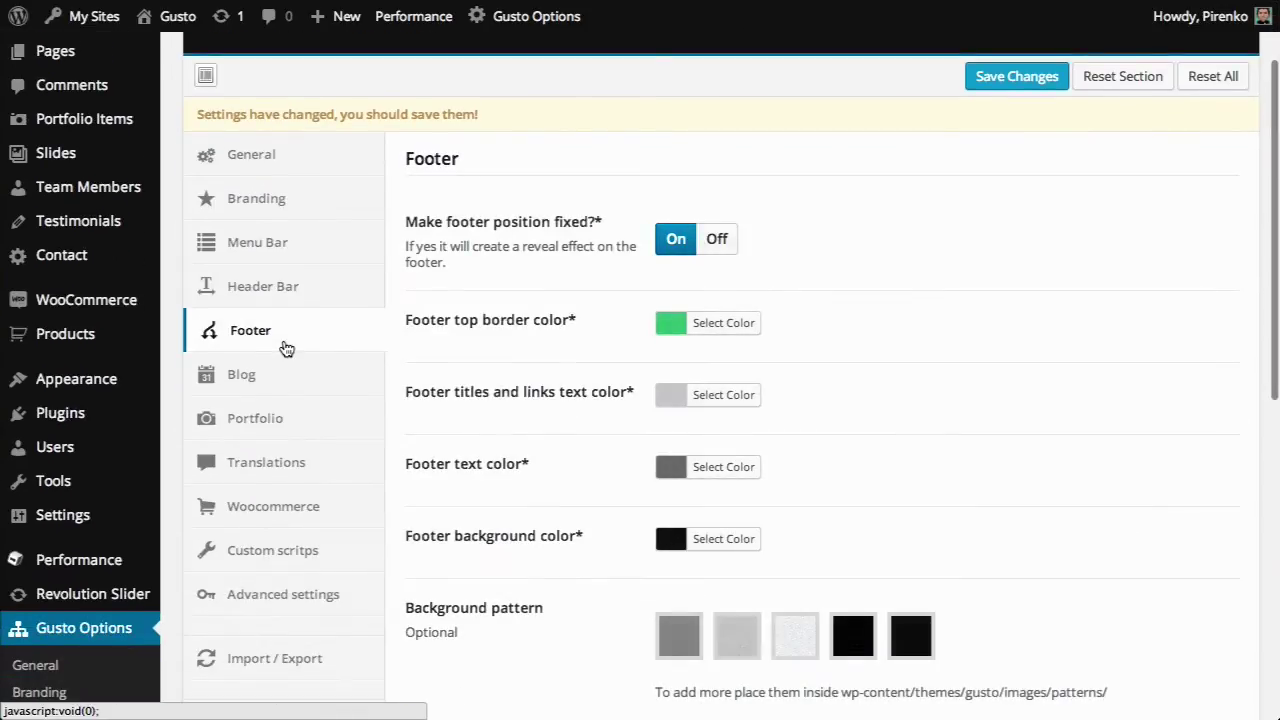
scroll(598, 330, down, 1)
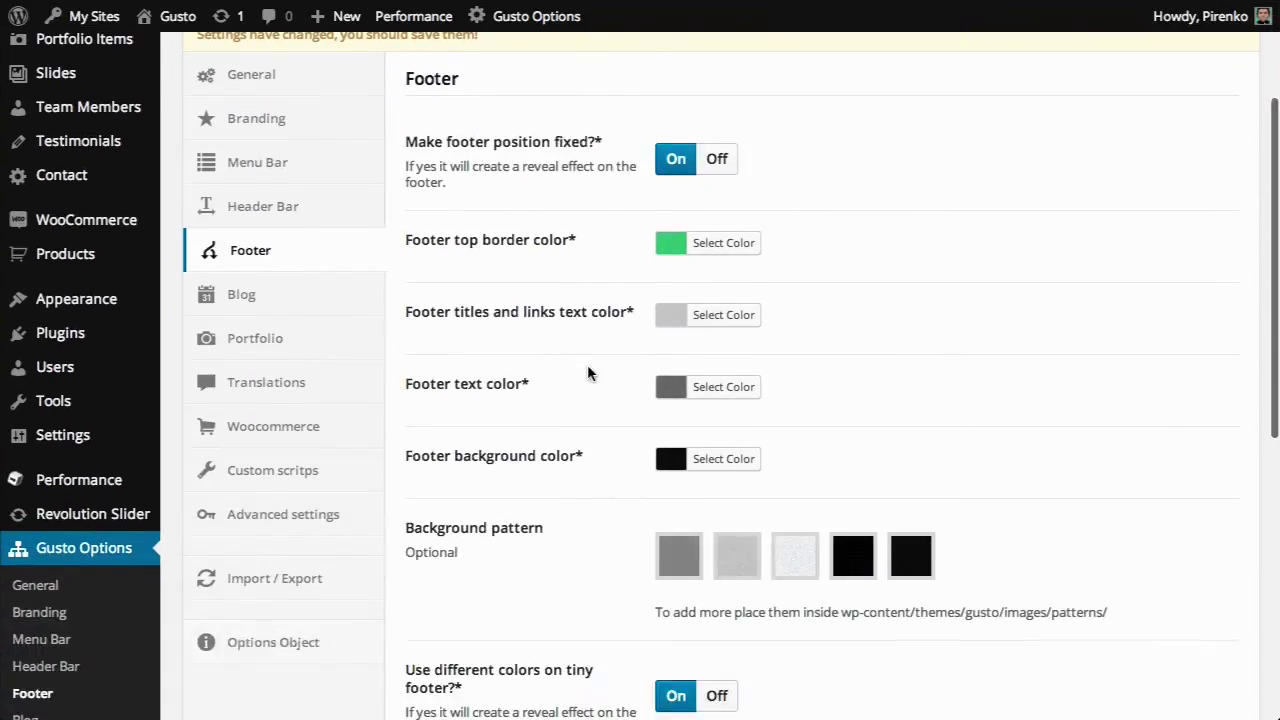
scroll(562, 250, down, 2)
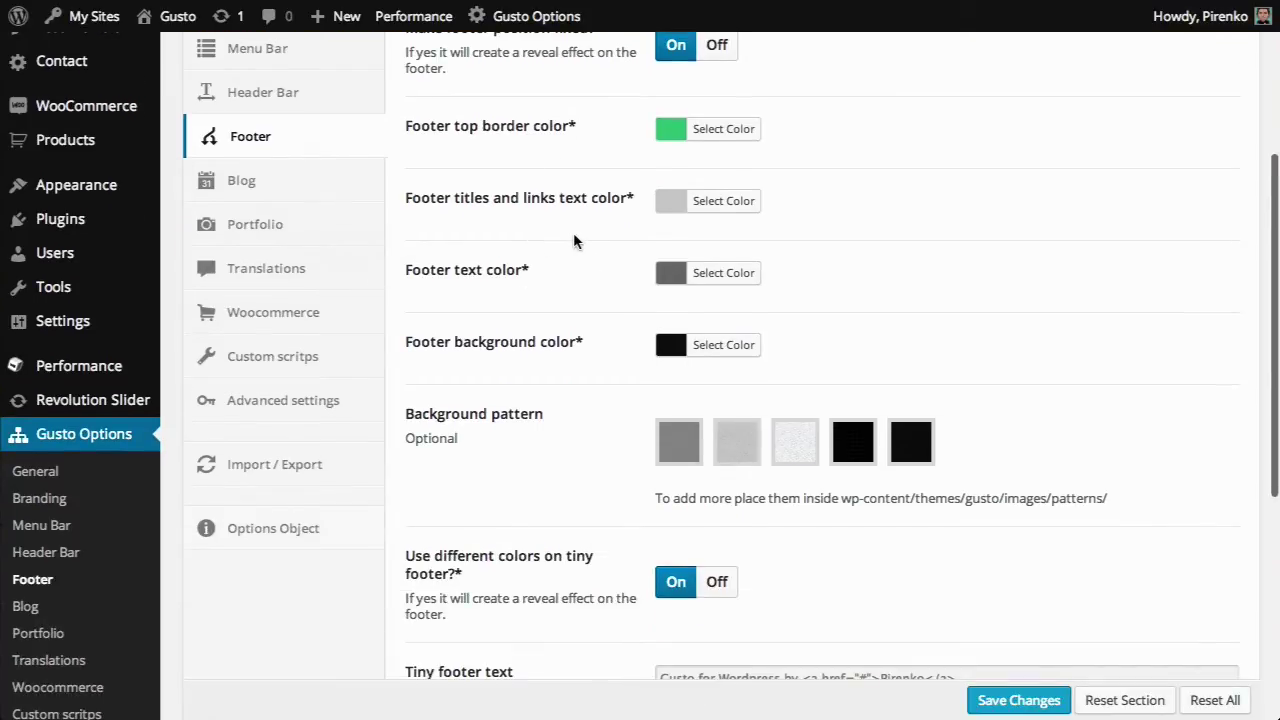
scroll(580, 255, down, 1)
scroll(516, 445, down, 1)
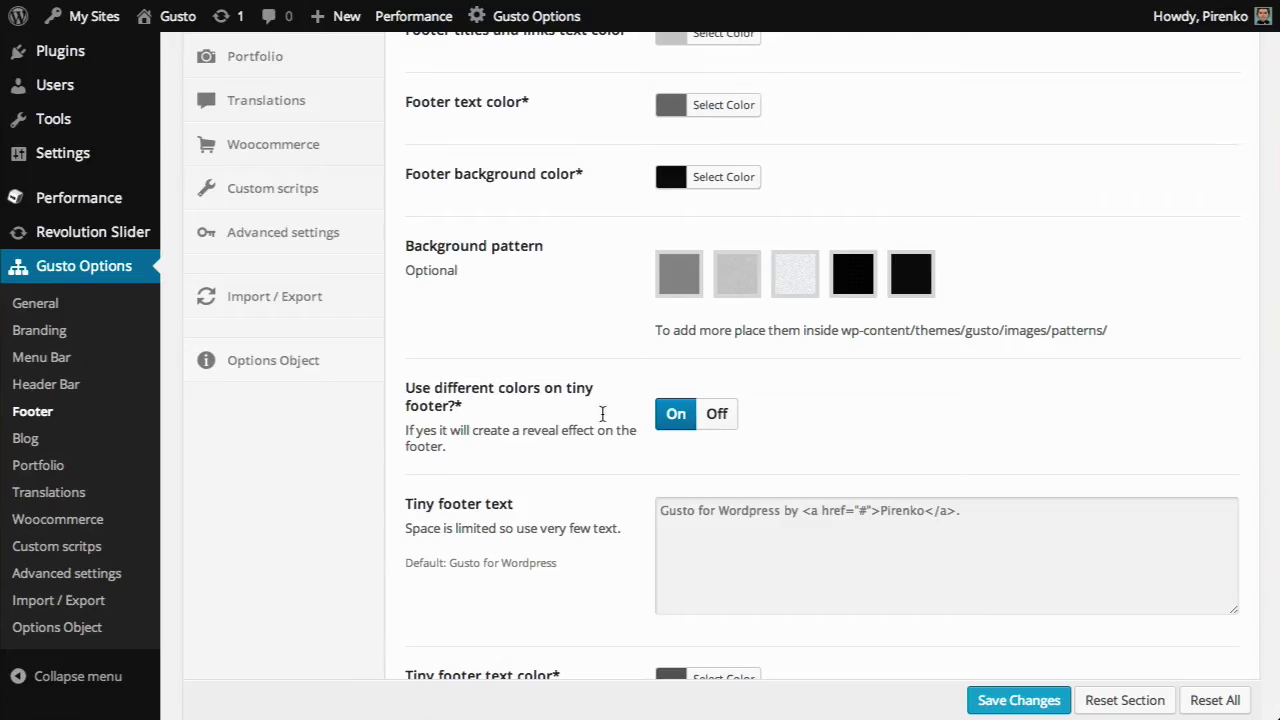
scroll(614, 431, down, 2)
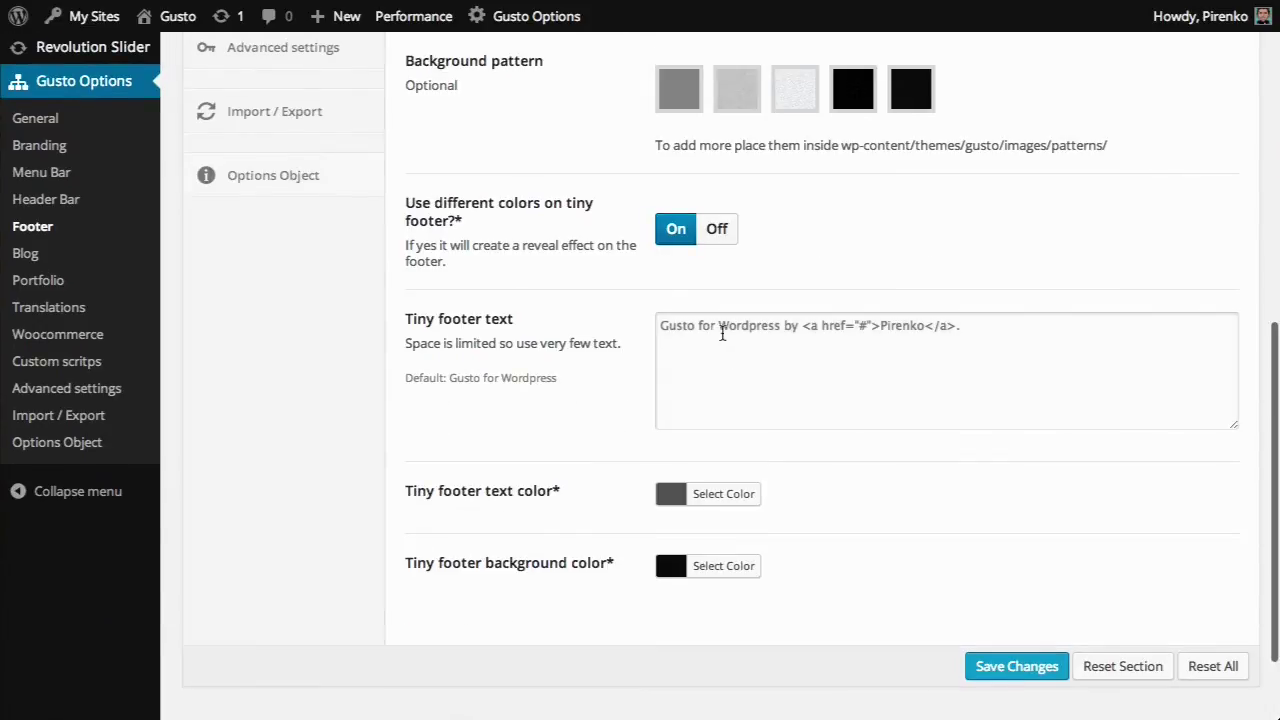
scroll(760, 460, down, 1)
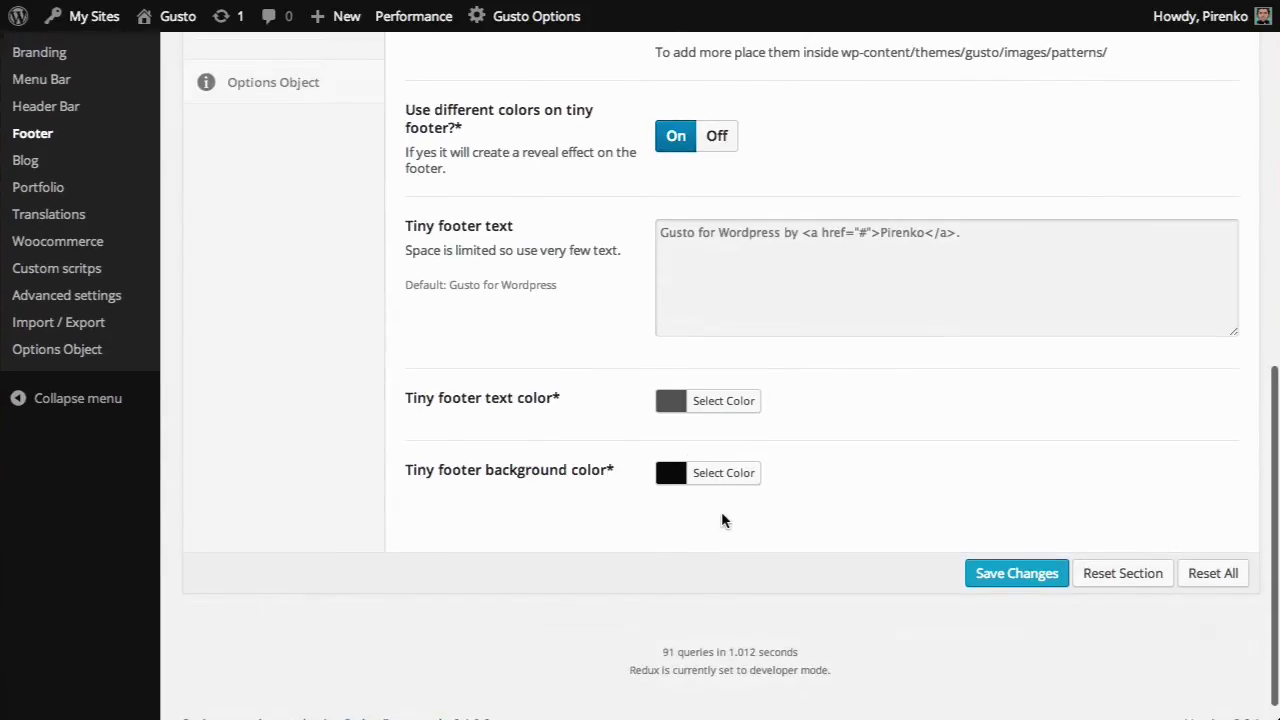
- Examine the footer's reveal effect at the end of the live blog post
scroll(723, 517, up, 2)
scroll(722, 514, up, 6)
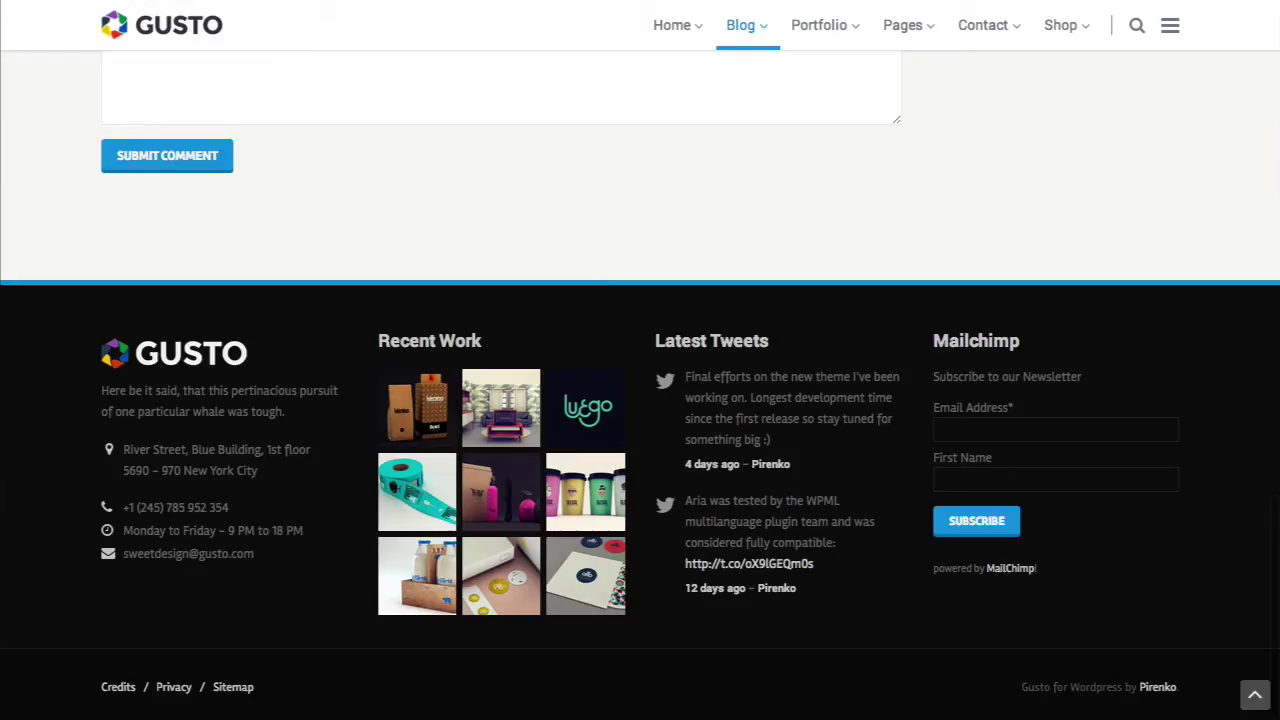
scroll(612, 343, up, 5)
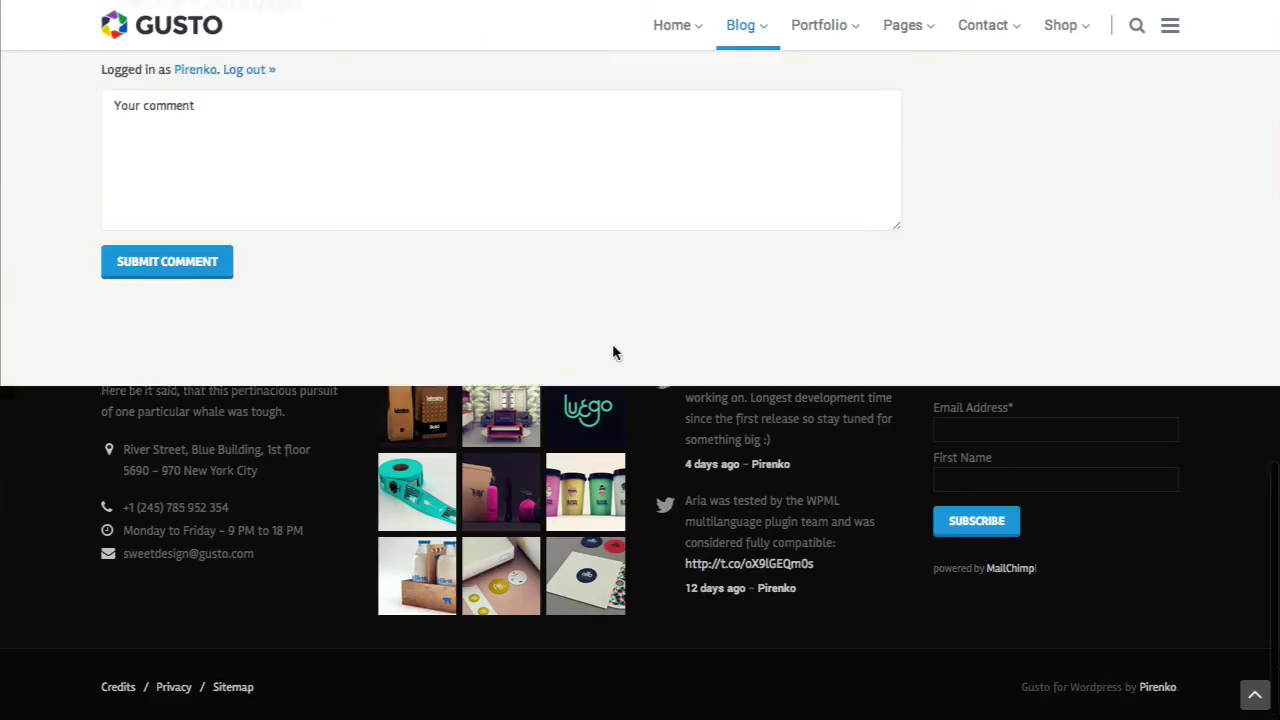
scroll(612, 343, down, 5)
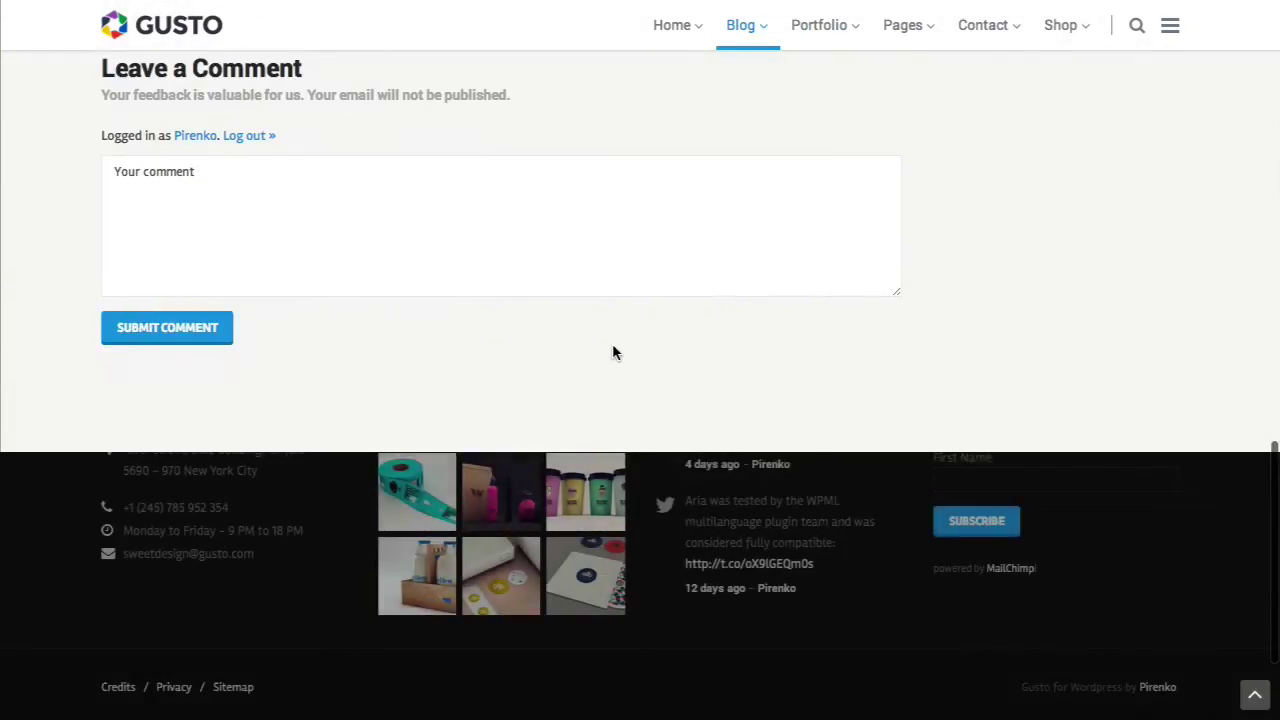
scroll(613, 350, up, 4)
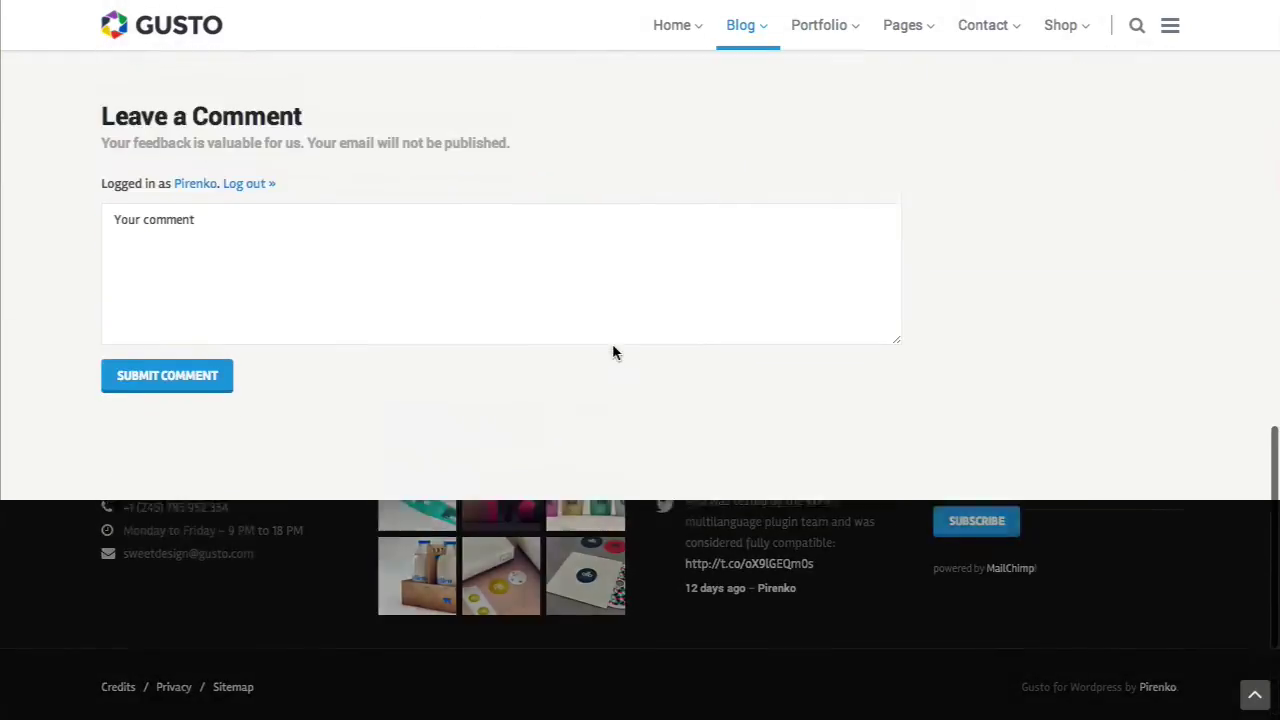
scroll(613, 346, down, 2)
scroll(457, 151, up, 2)
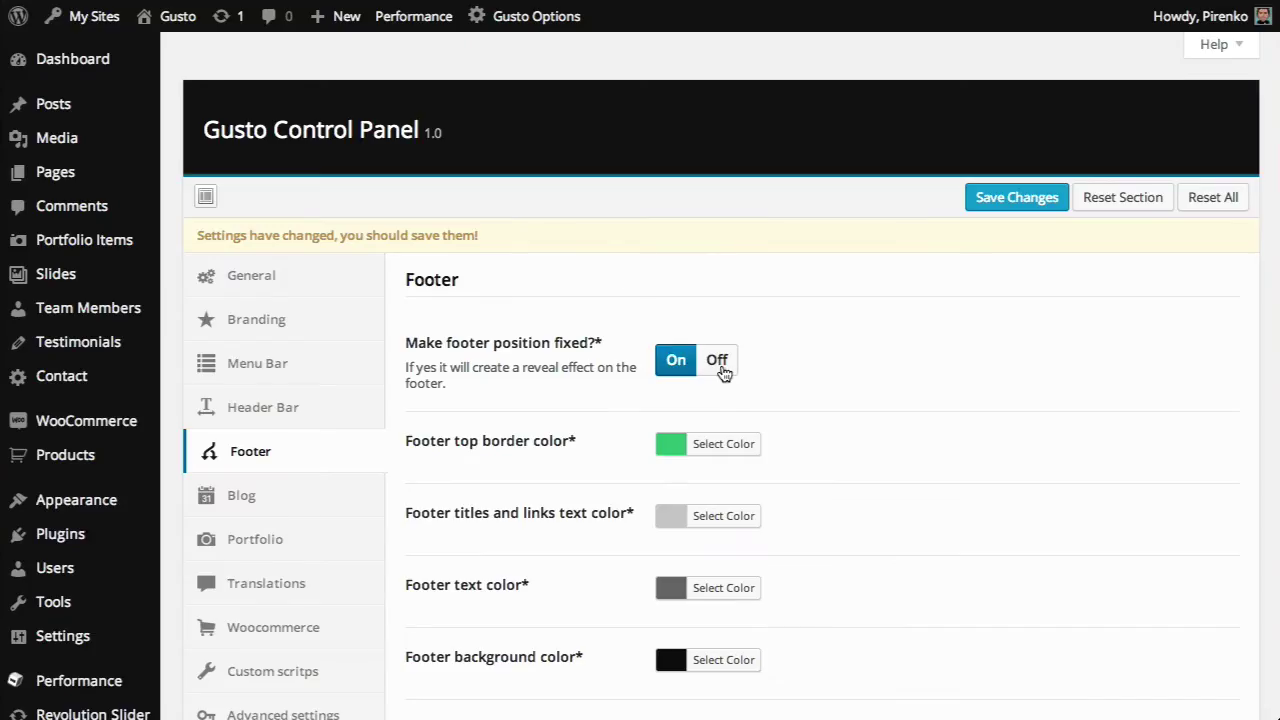
- Turn off the fixed footer position and save the changes
click(722, 370)
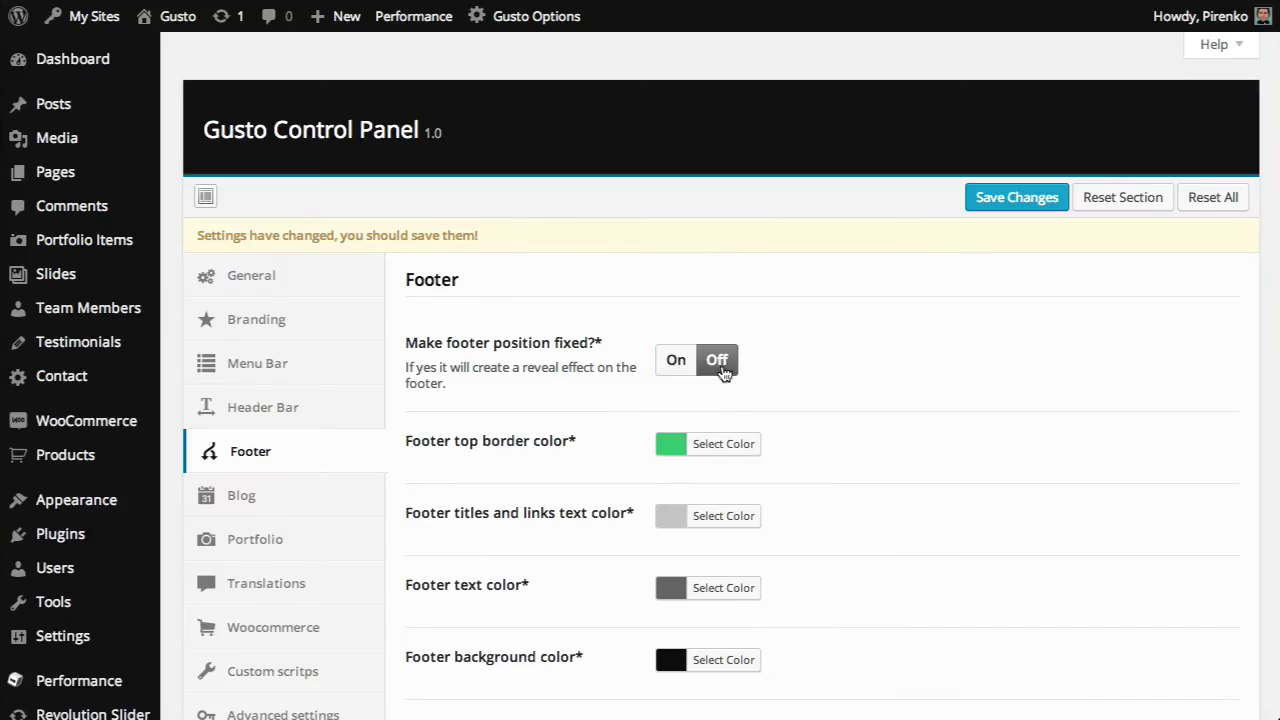
click(1020, 202)
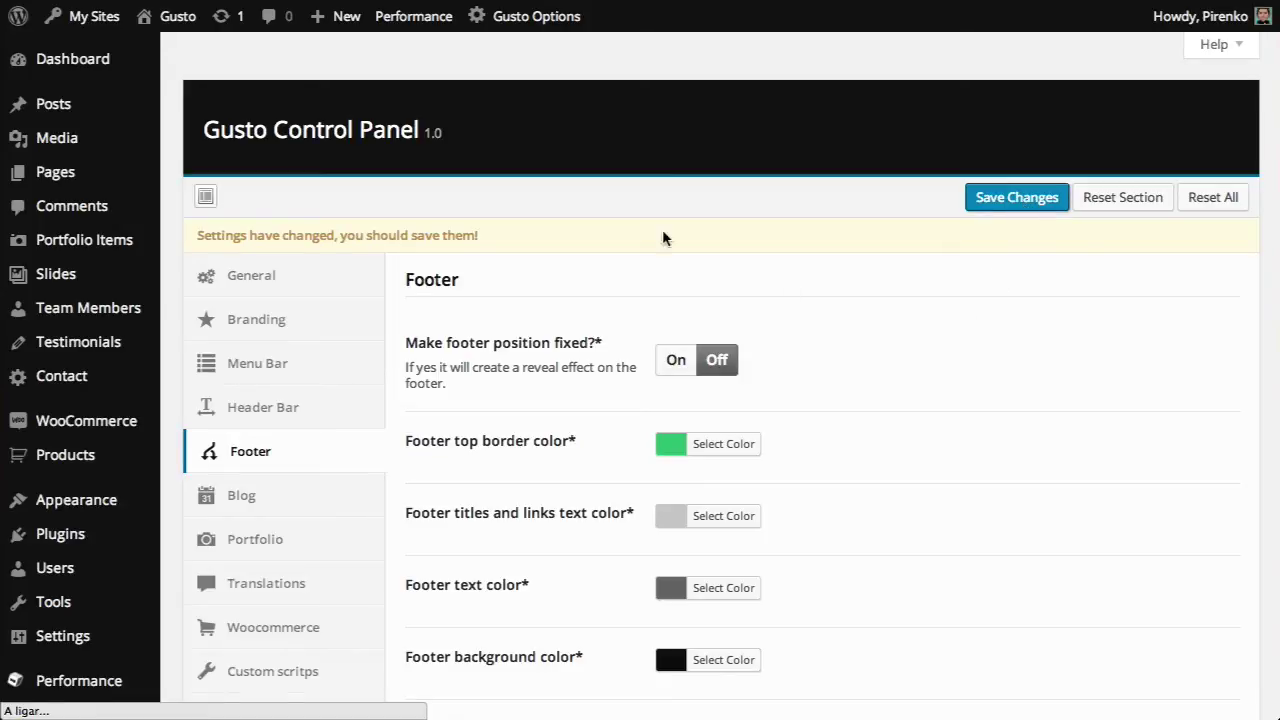
- Check on the live blog post how the footer scrolls with the fixed position disabled
mouse_move(413, 16)
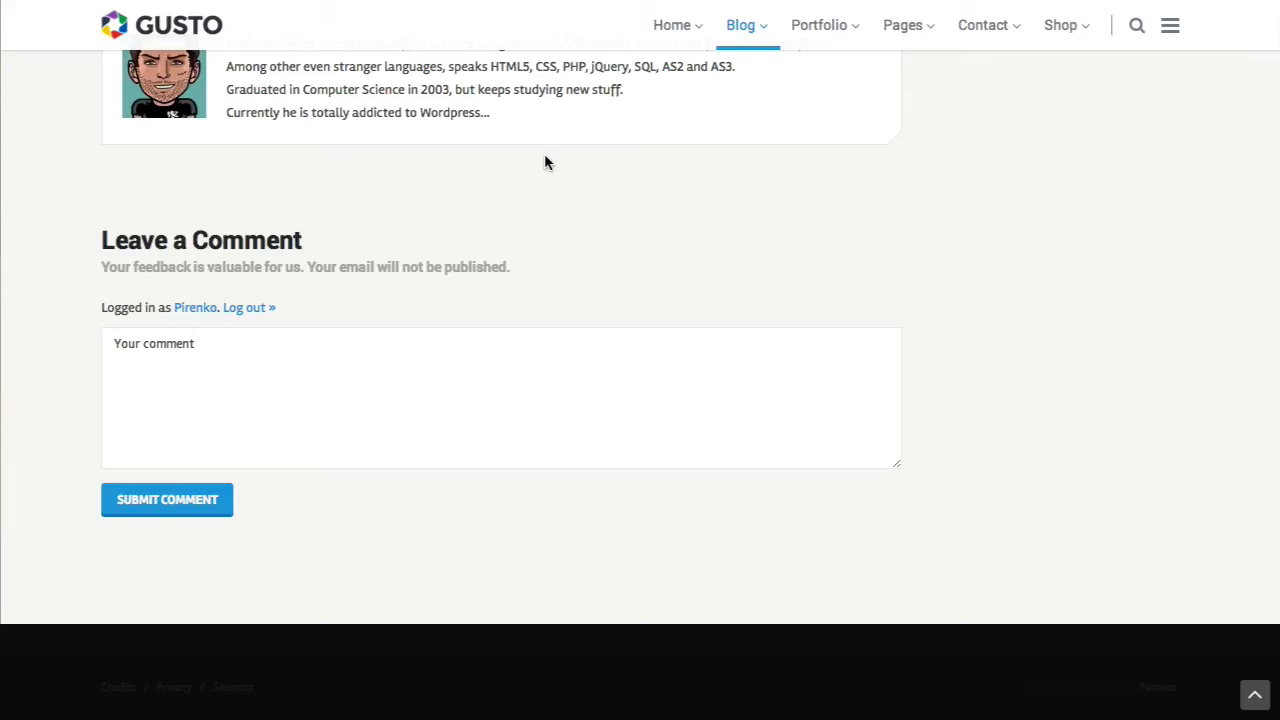
scroll(546, 160, up, 15)
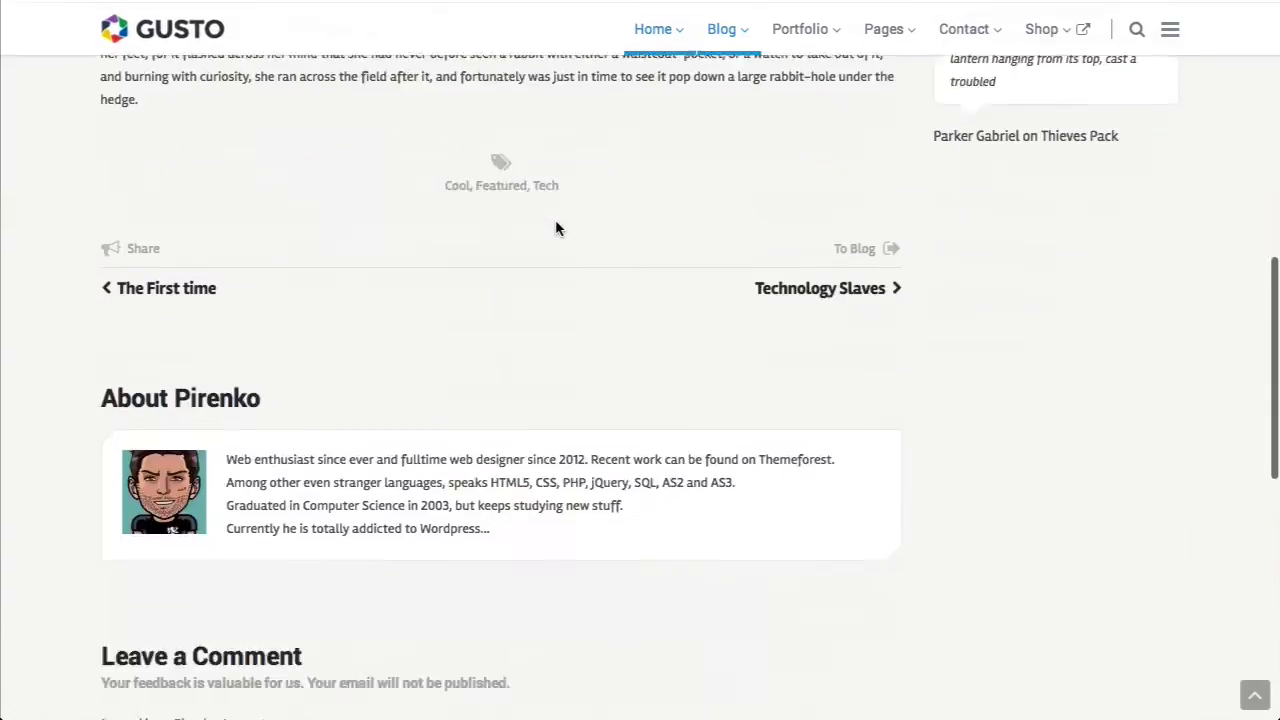
scroll(557, 228, down, 5)
scroll(557, 228, up, 3)
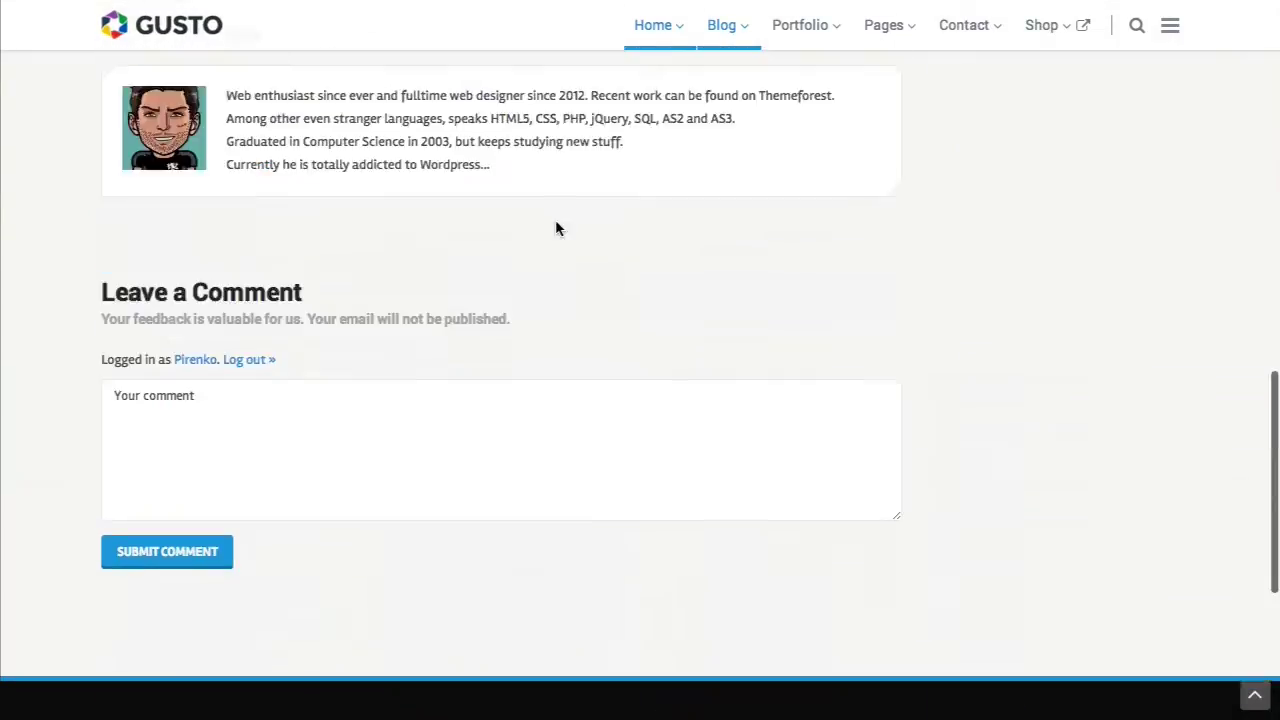
scroll(557, 228, down, 3)
scroll(557, 222, up, 1)
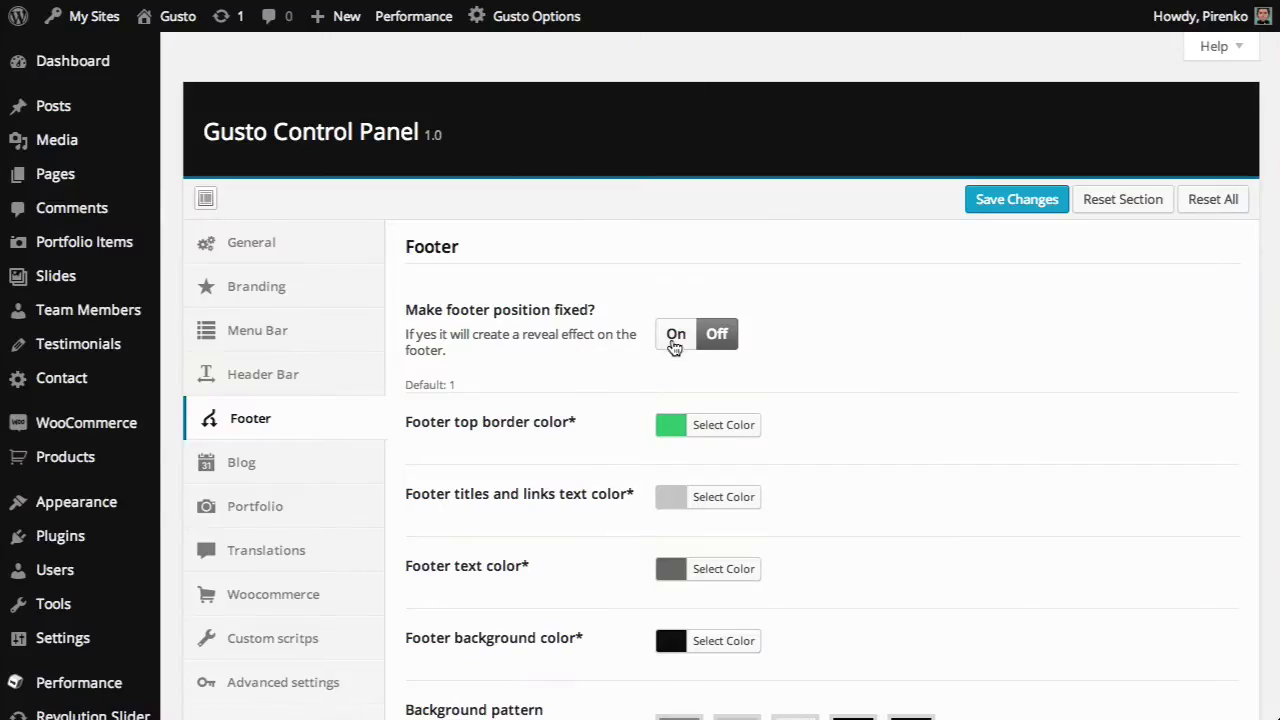
- Turn the fixed footer position back on and save the theme options
click(674, 336)
scroll(855, 388, down, 1)
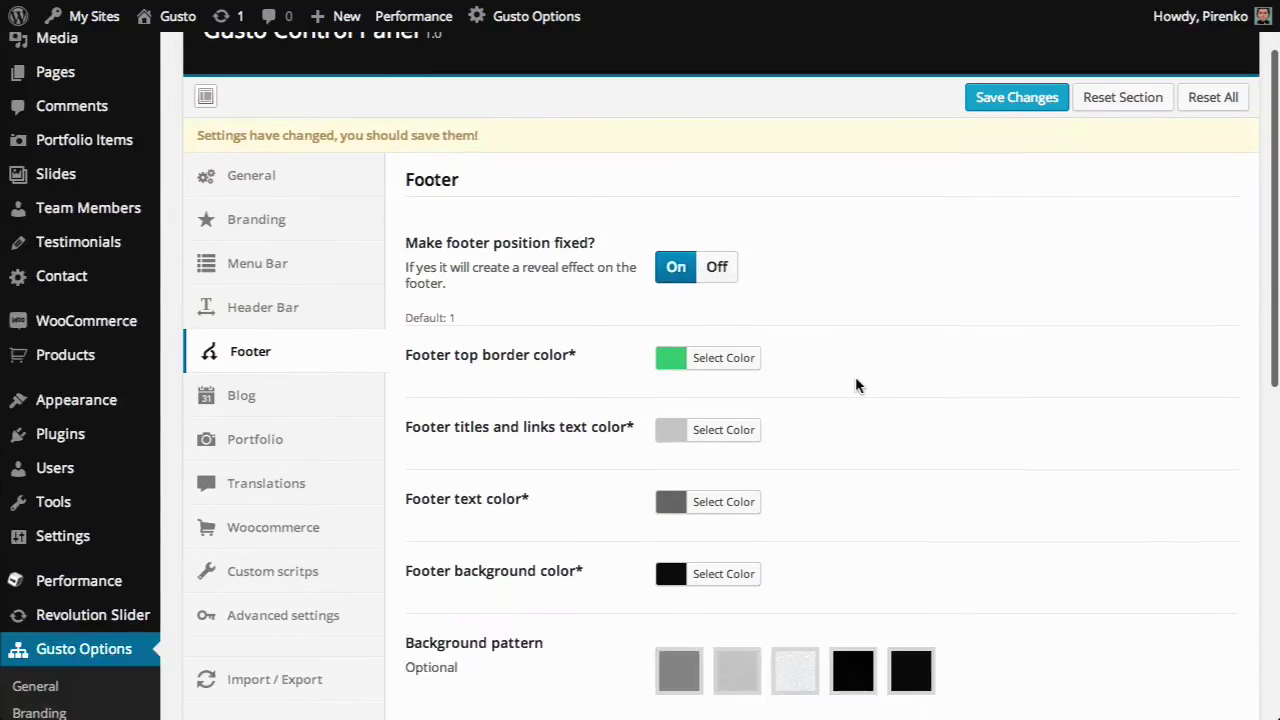
click(997, 103)
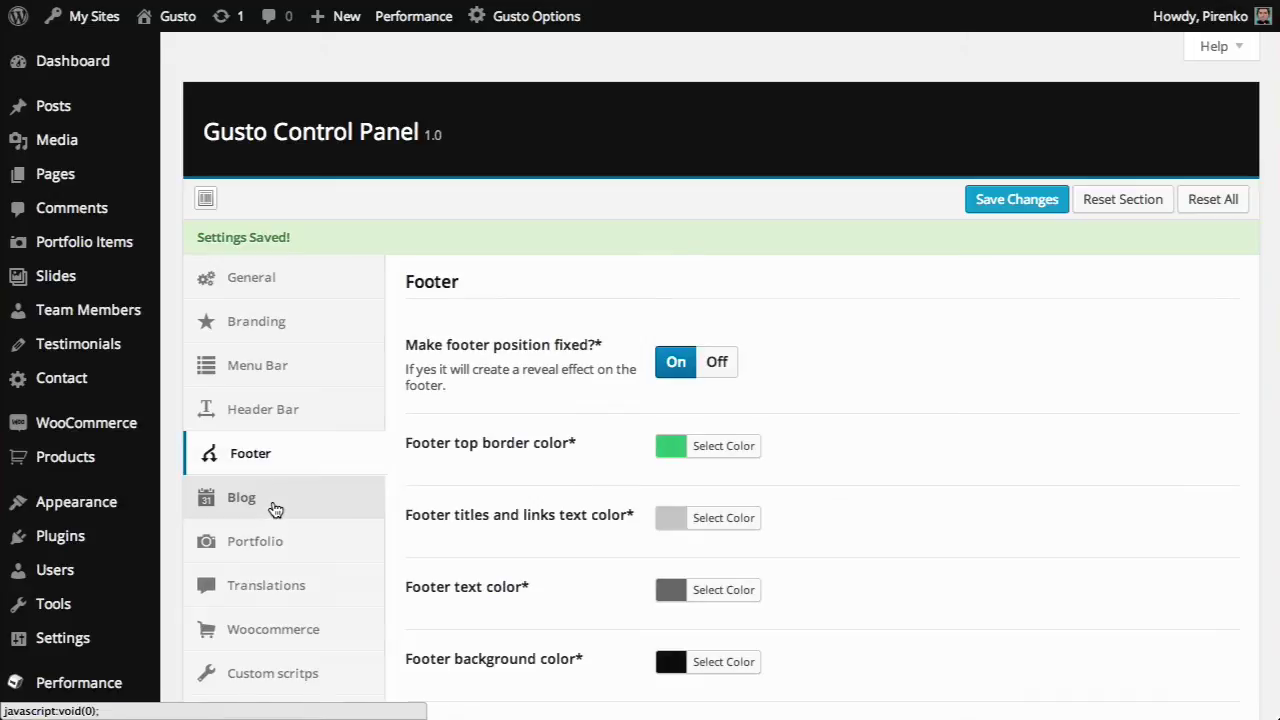
- Open the Blog section and look at the maximum blog content width option
click(275, 510)
scroll(522, 432, down, 1)
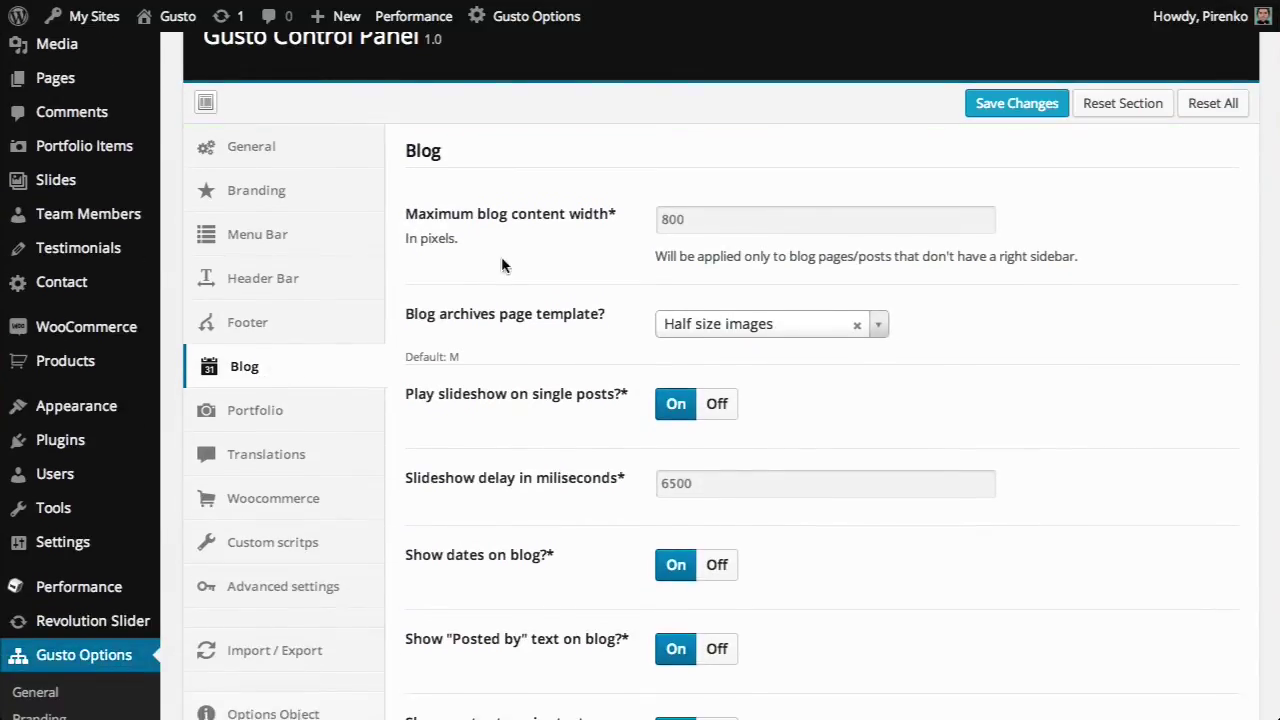
click(697, 219)
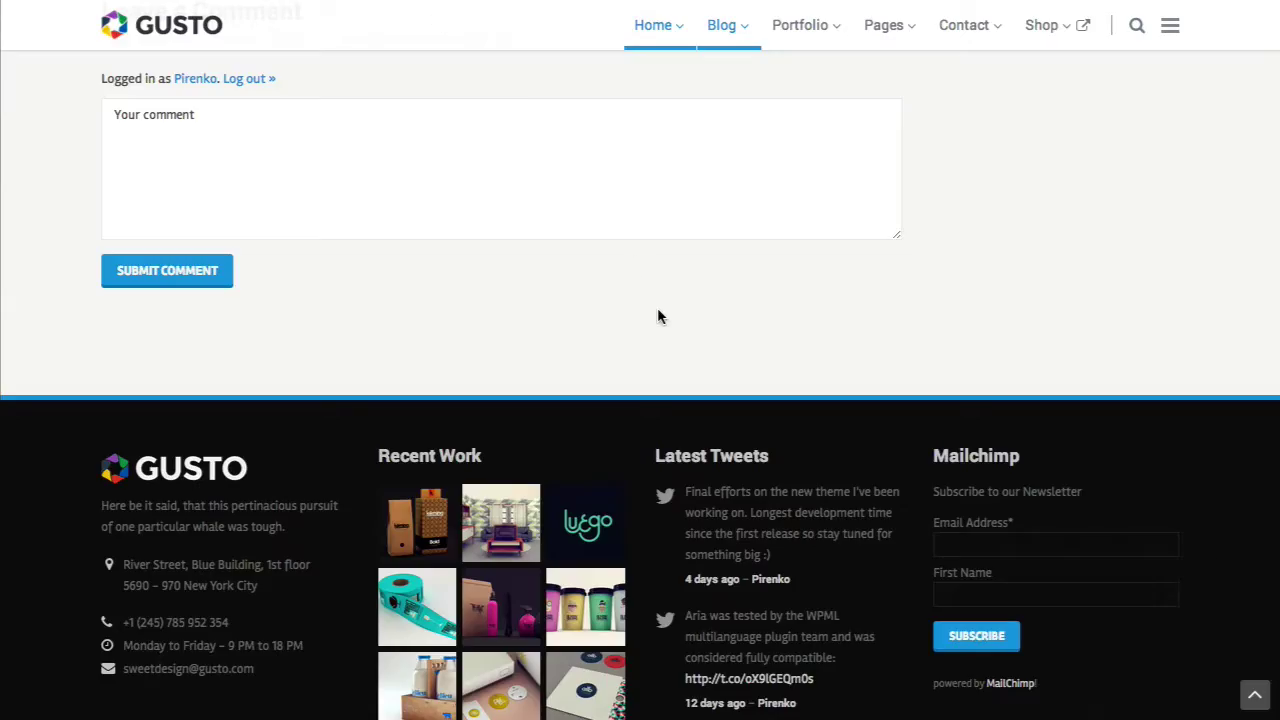
- Open the Post Without Sidebar example on the live site and examine the width of its content
scroll(657, 312, up, 15)
mouse_move(714, 94)
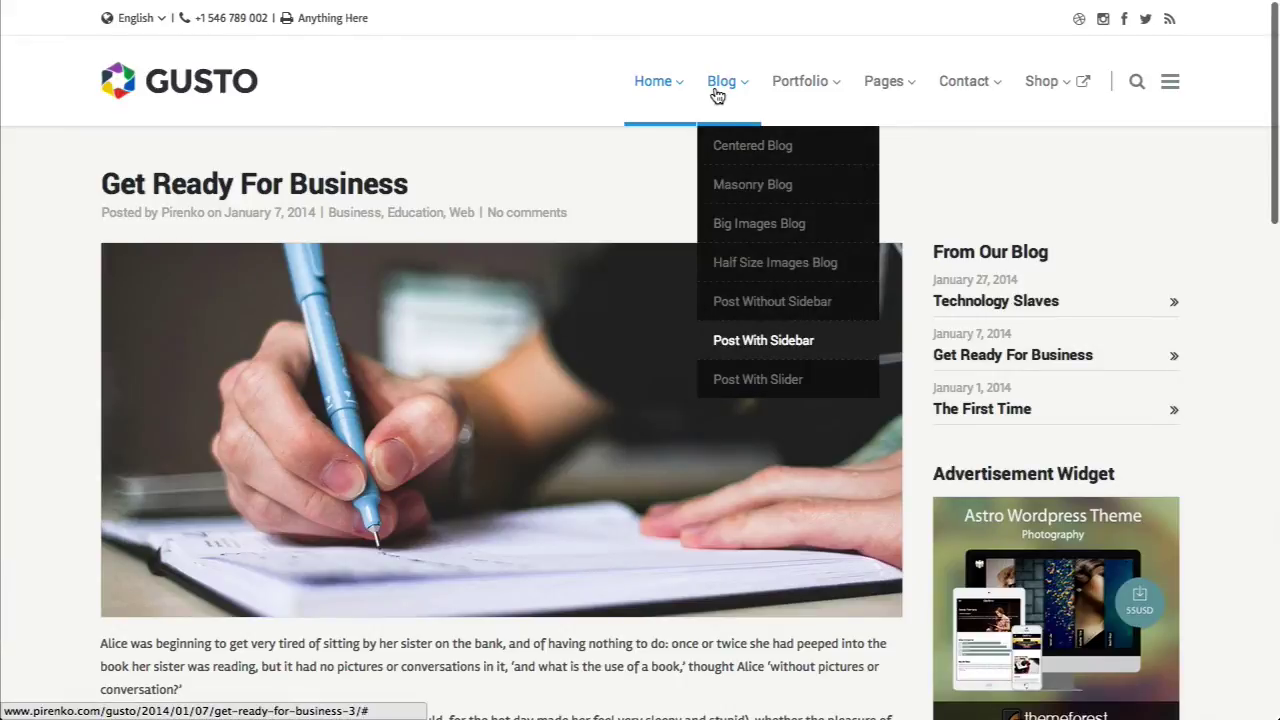
click(762, 302)
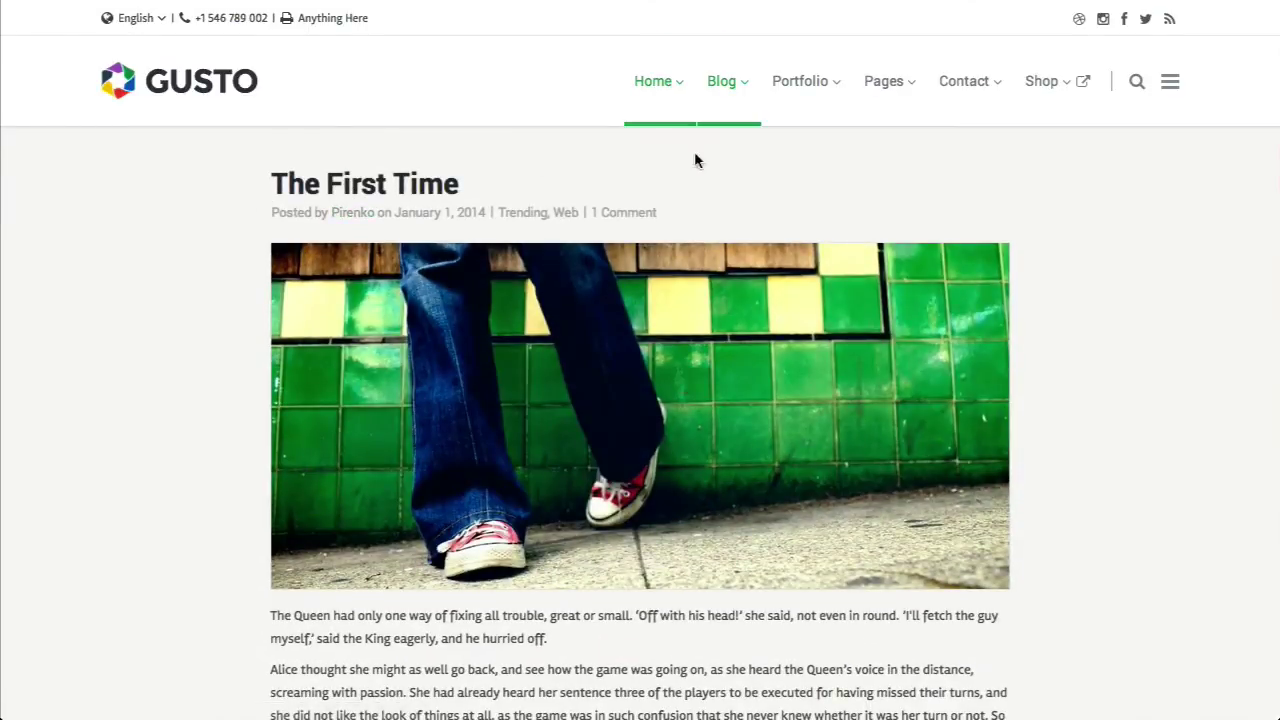
scroll(779, 116, down, 5)
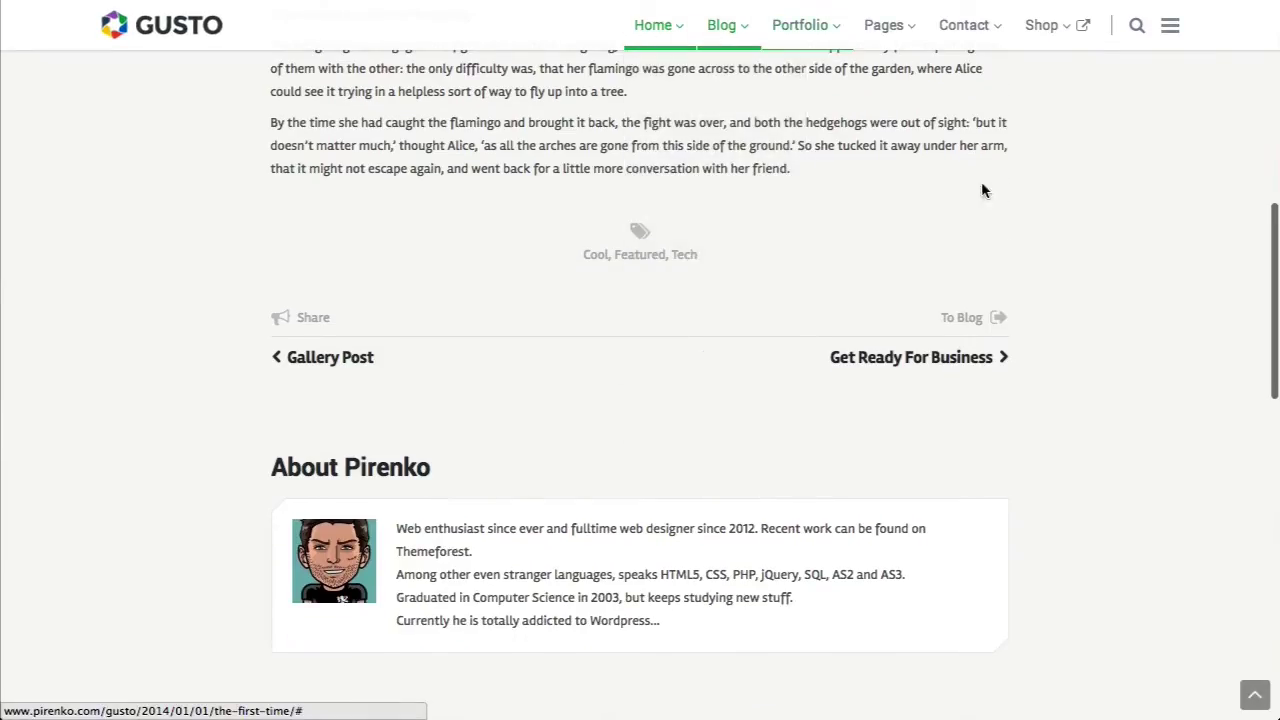
- Finish looking over the live post, return to the Blog options and view the available blog archives page templates
scroll(996, 228, down, 2)
scroll(998, 238, up, 10)
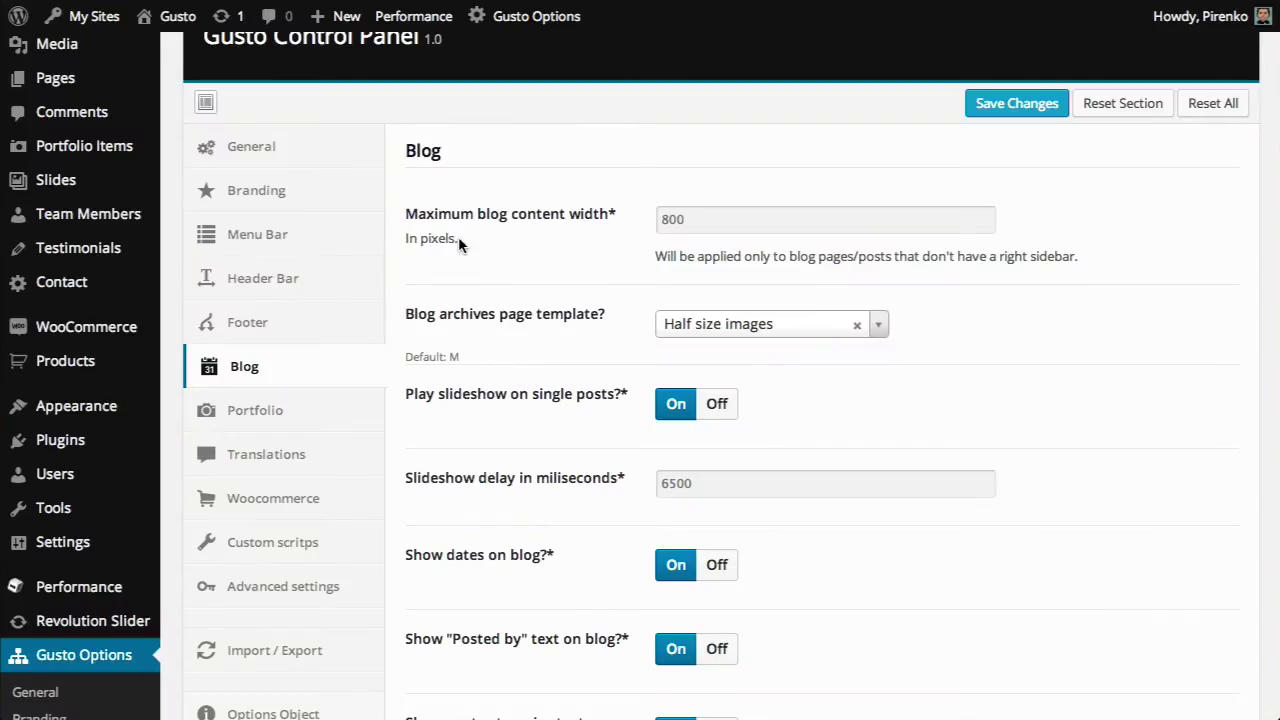
scroll(508, 258, down, 1)
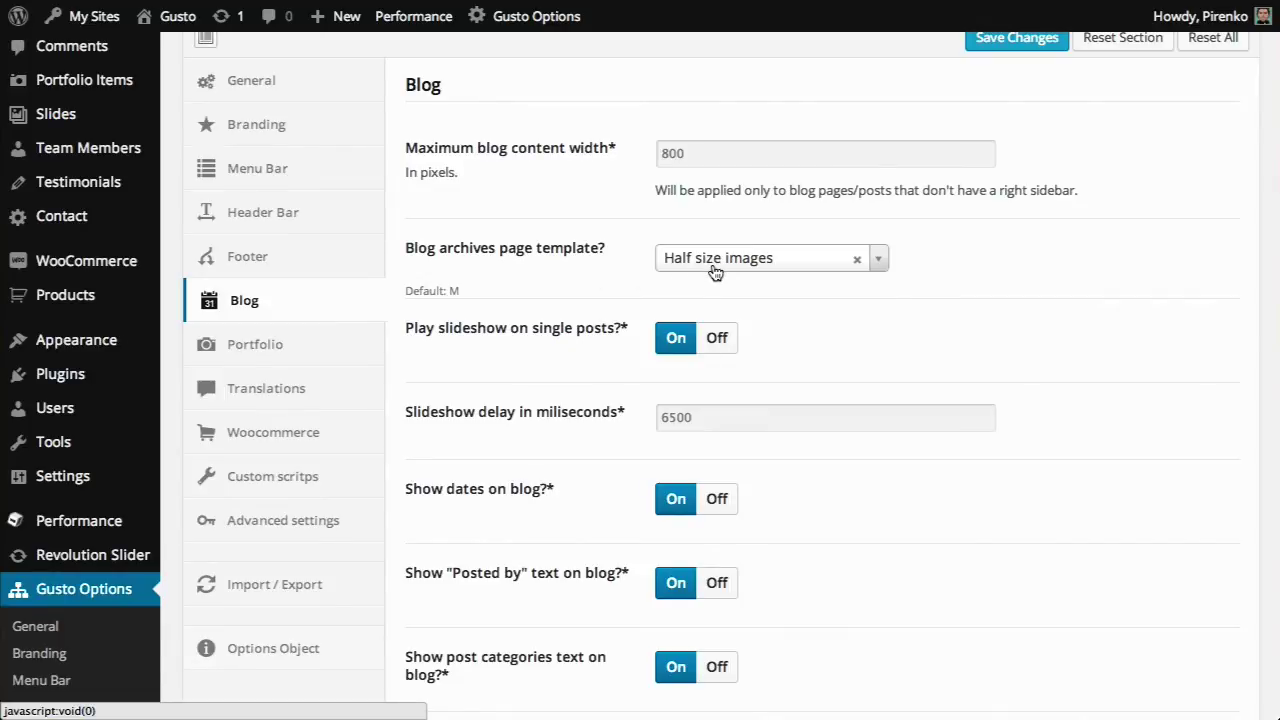
scroll(757, 262, down, 3)
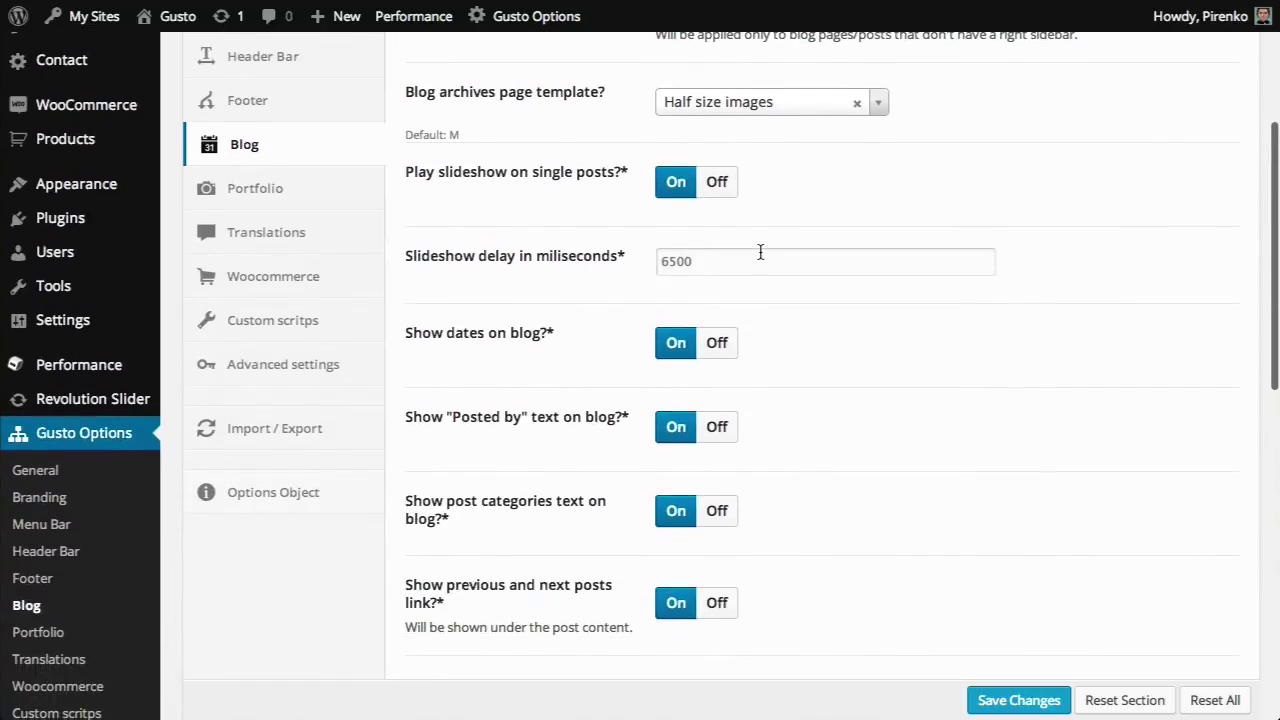
click(805, 112)
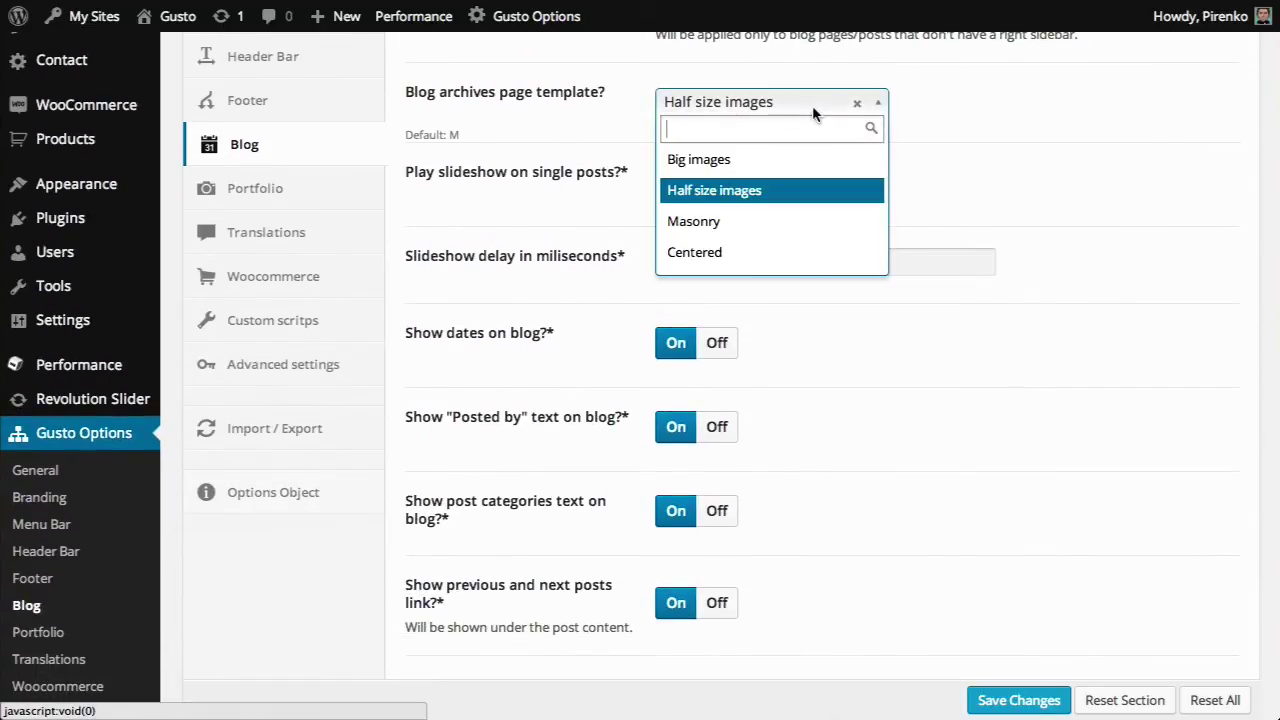
click(952, 145)
- Review the remaining Blog options for slideshow, dates, author text, categories, post links, author info and social sharing
scroll(820, 210, down, 1)
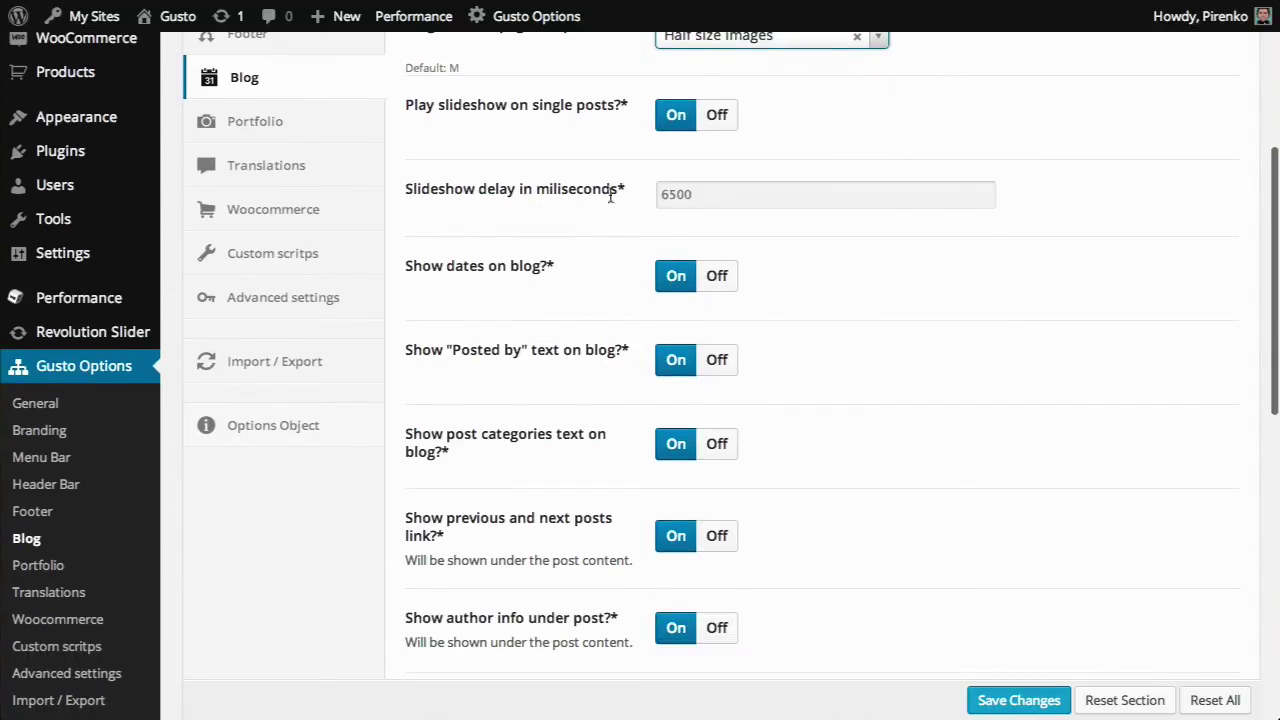
scroll(609, 224, down, 1)
scroll(498, 224, down, 2)
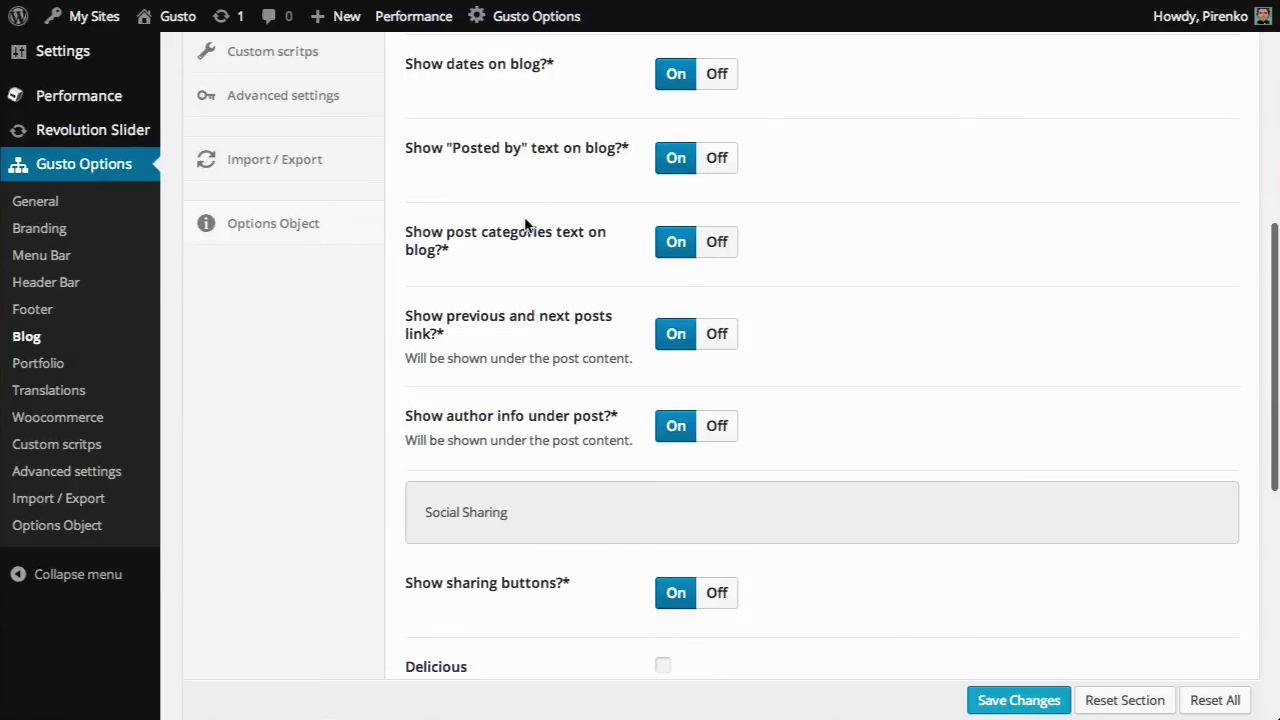
scroll(530, 230, down, 1)
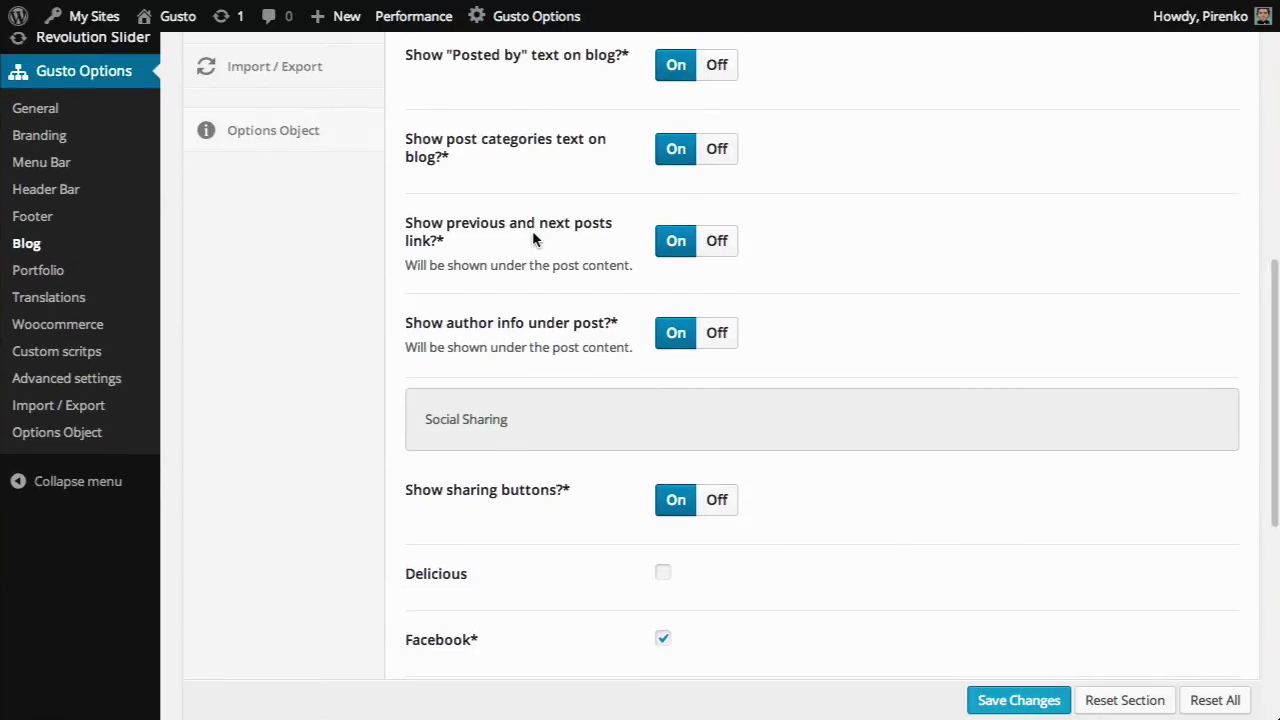
scroll(532, 238, down, 1)
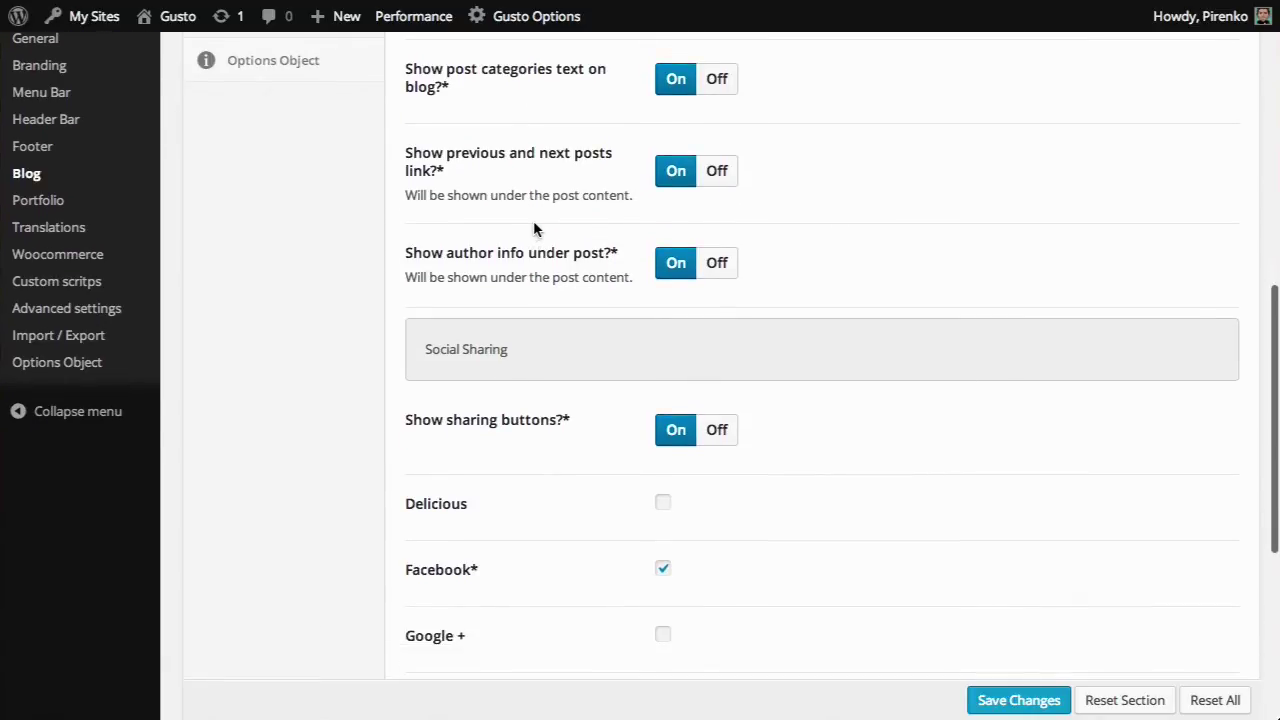
scroll(533, 225, down, 4)
scroll(559, 330, down, 1)
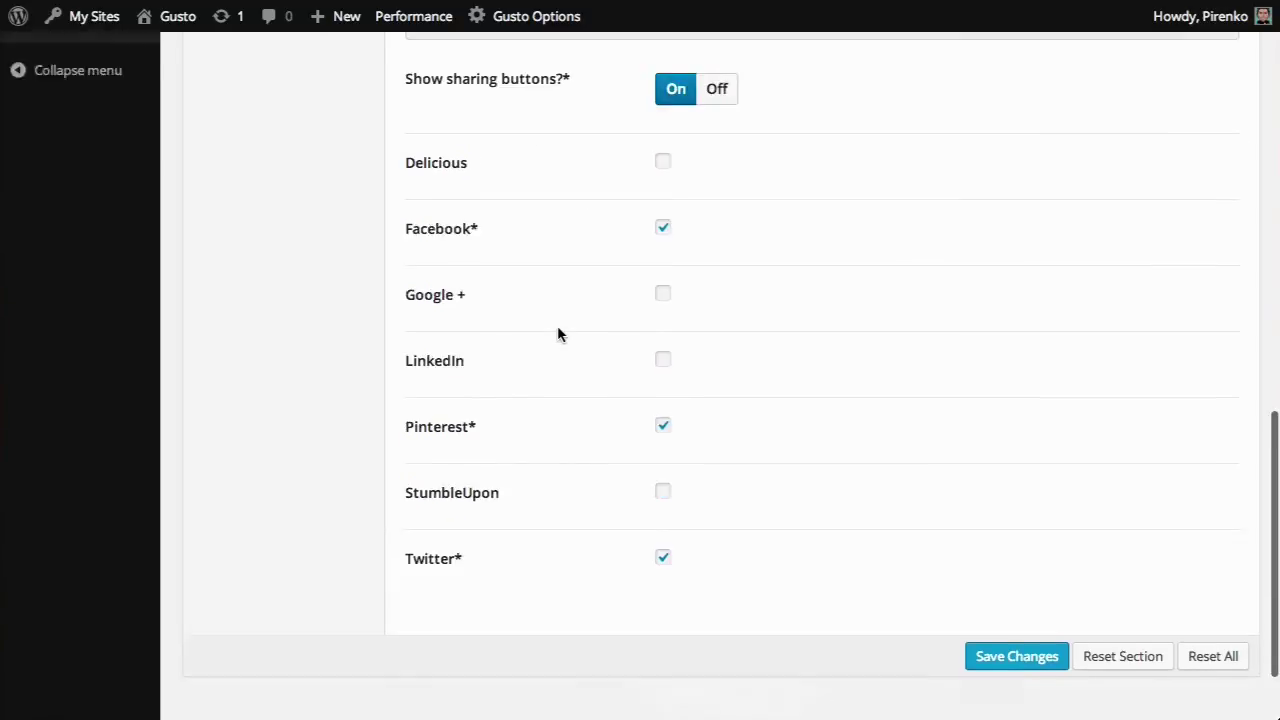
scroll(557, 334, up, 4)
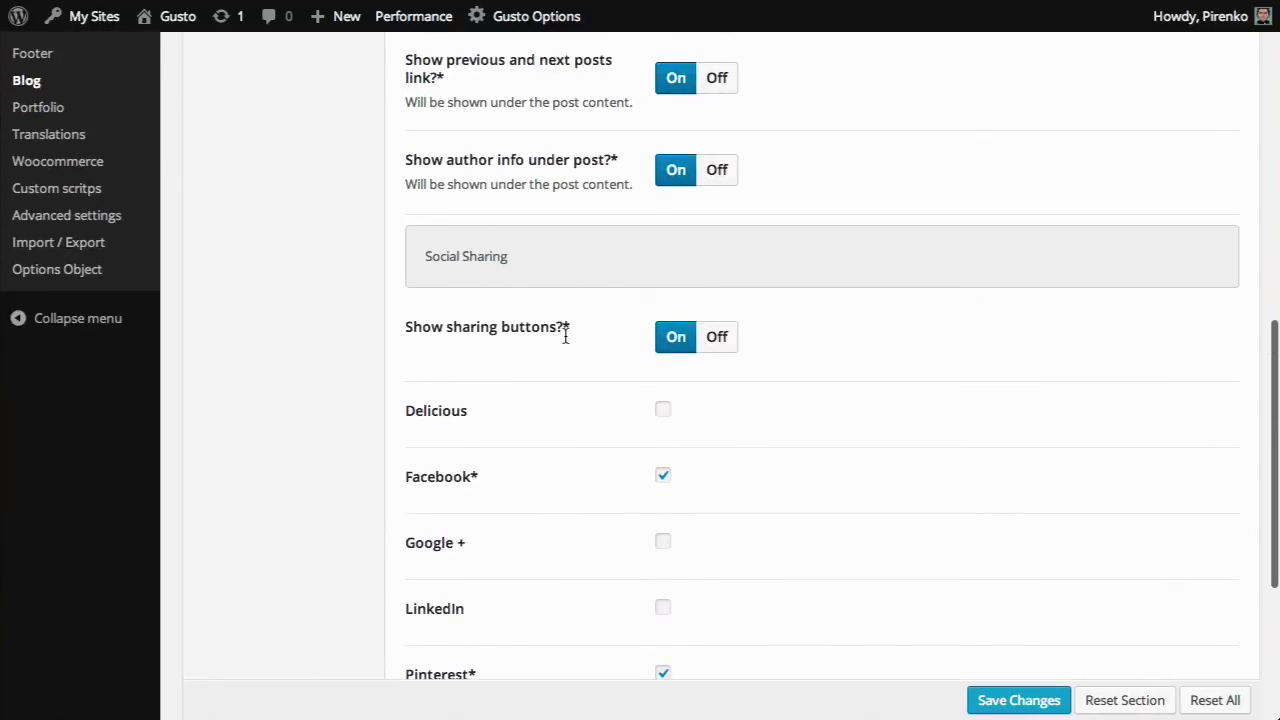
scroll(564, 337, up, 7)
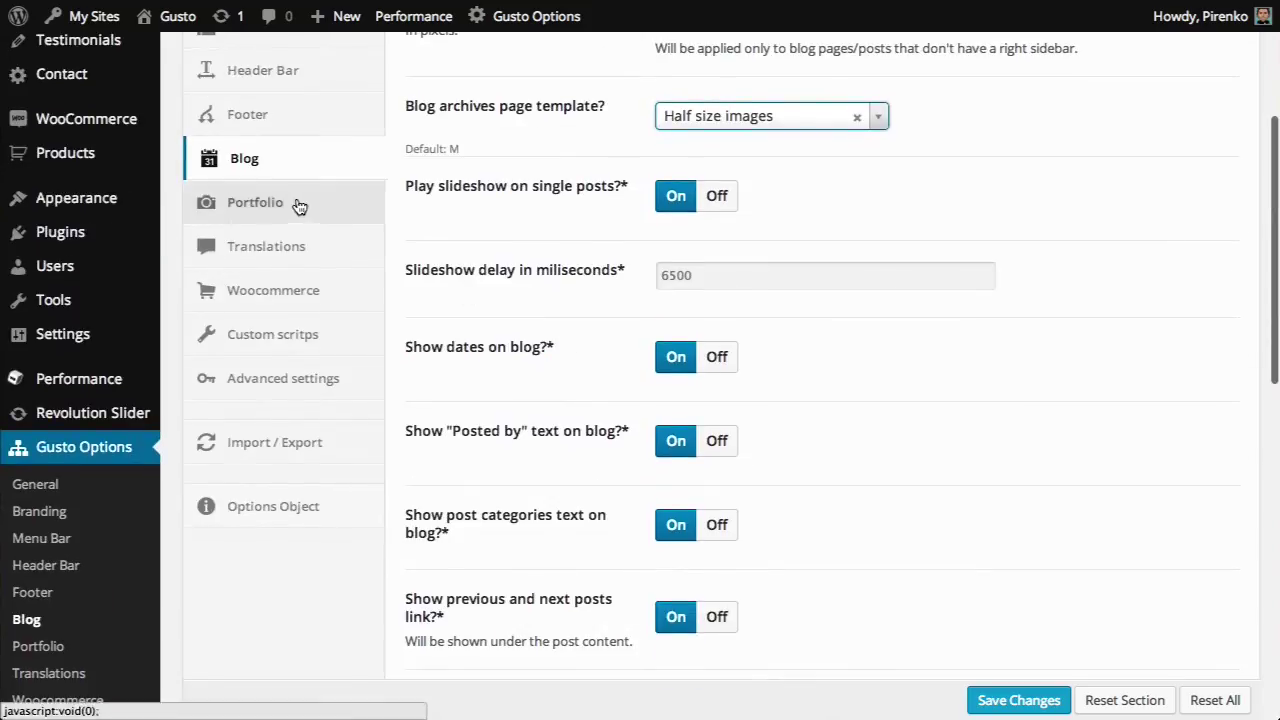
- Open the Portfolio section and review its archives template, single post layout, slideshow, post detail and social sharing options
click(255, 203)
scroll(526, 181, up, 3)
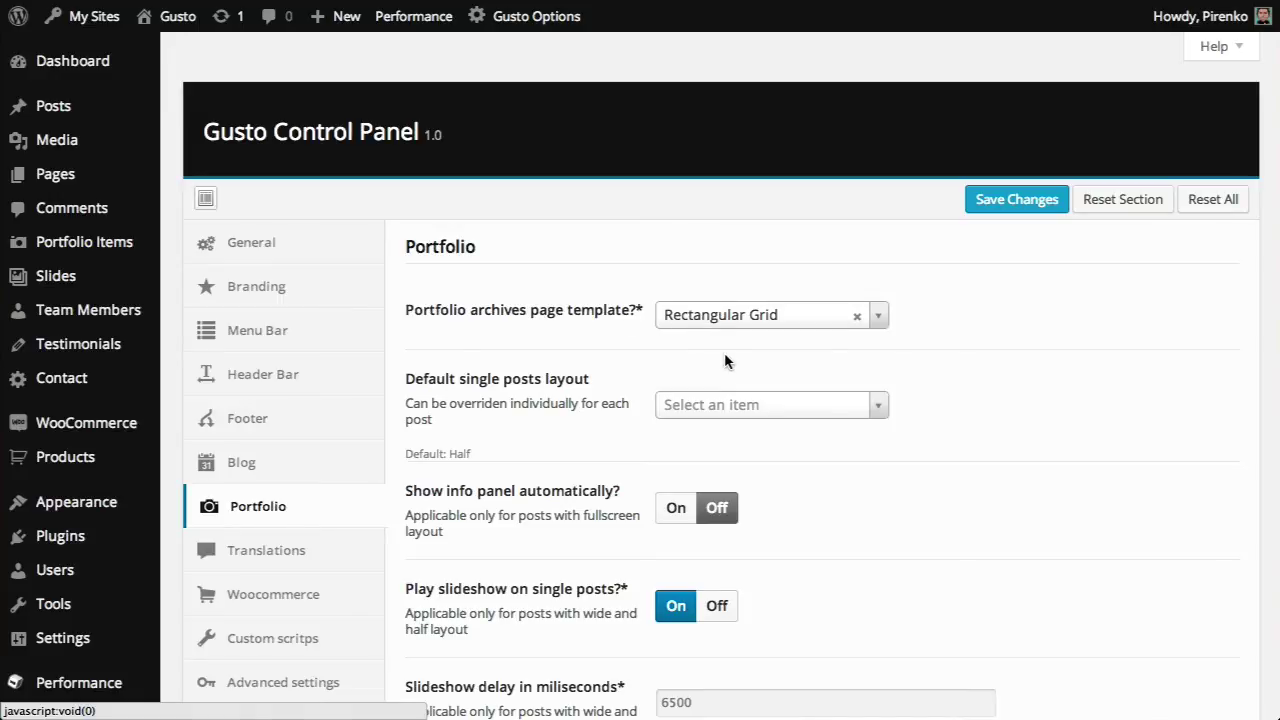
scroll(725, 353, down, 2)
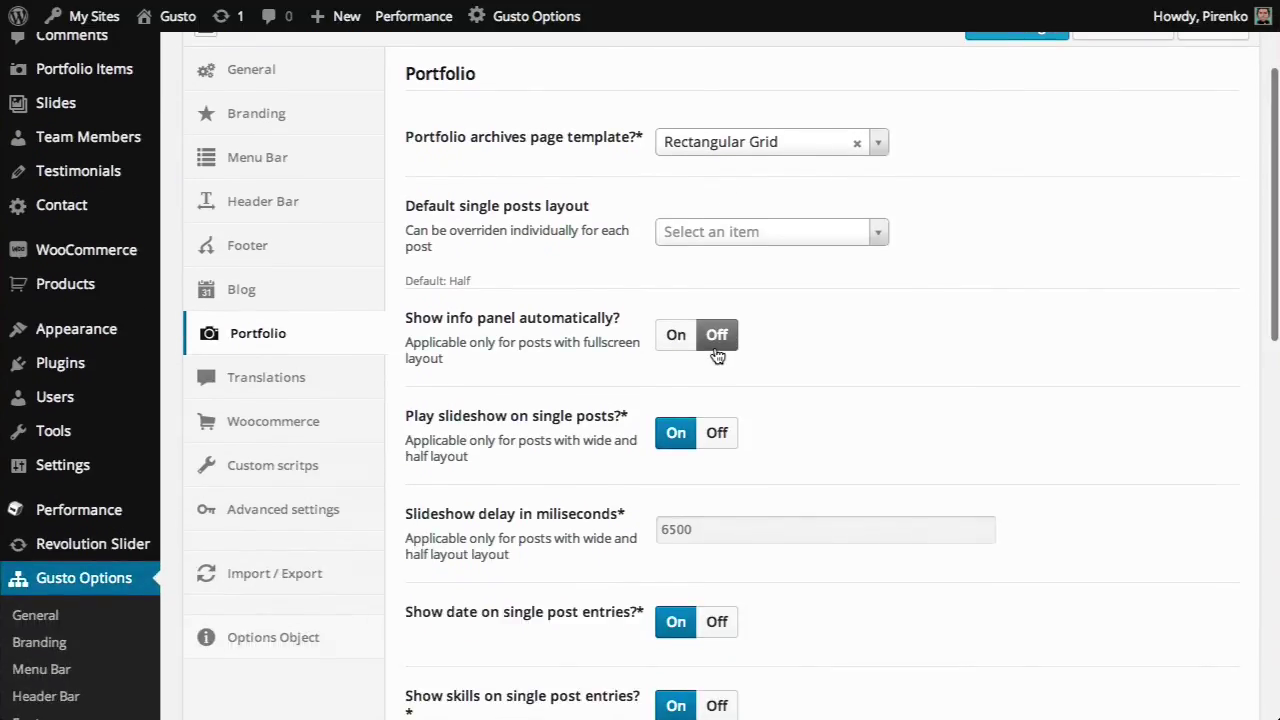
scroll(725, 360, down, 2)
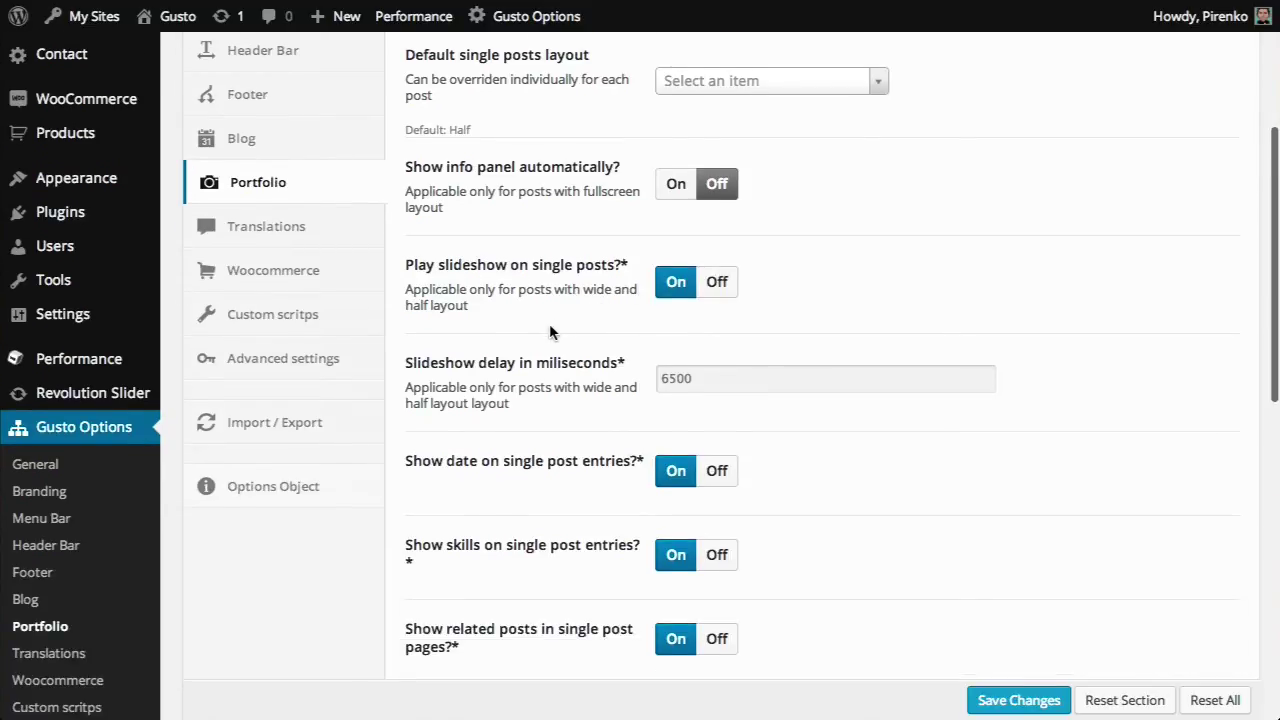
scroll(552, 324, down, 7)
scroll(549, 333, down, 2)
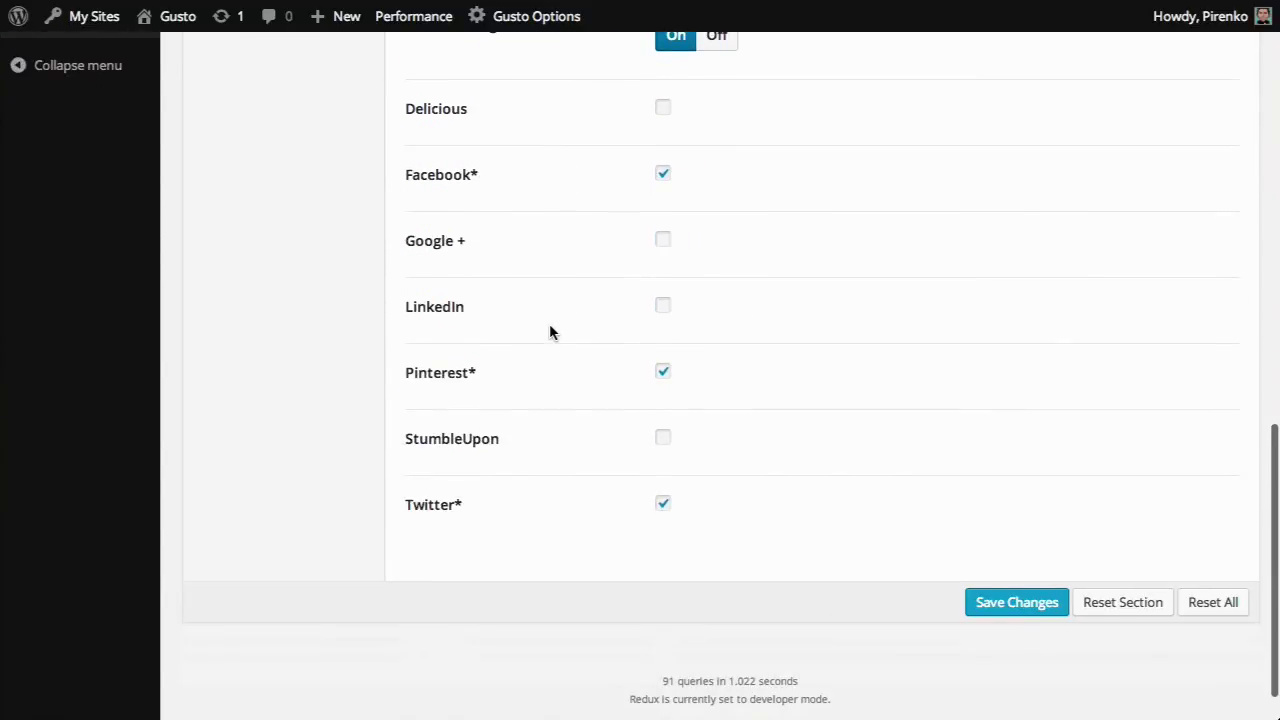
scroll(549, 331, up, 10)
scroll(555, 338, down, 2)
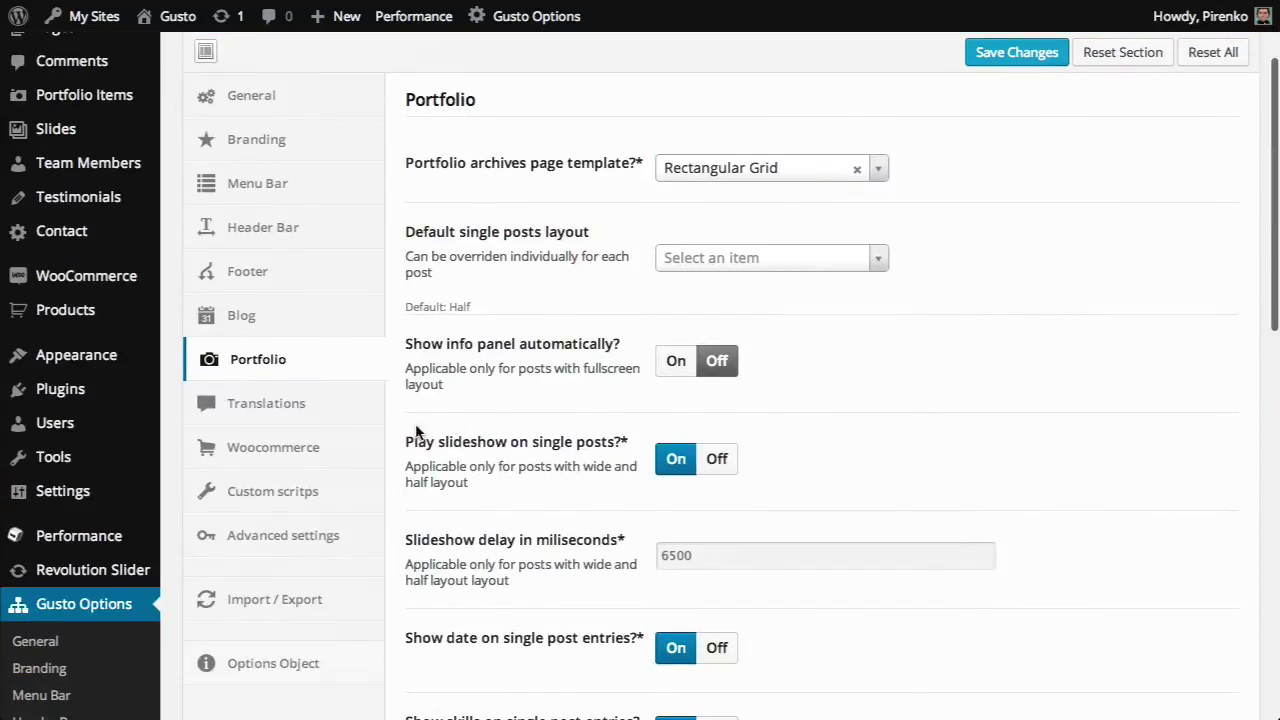
- Open the Translations section and look at the option for translating with .mo files
click(317, 413)
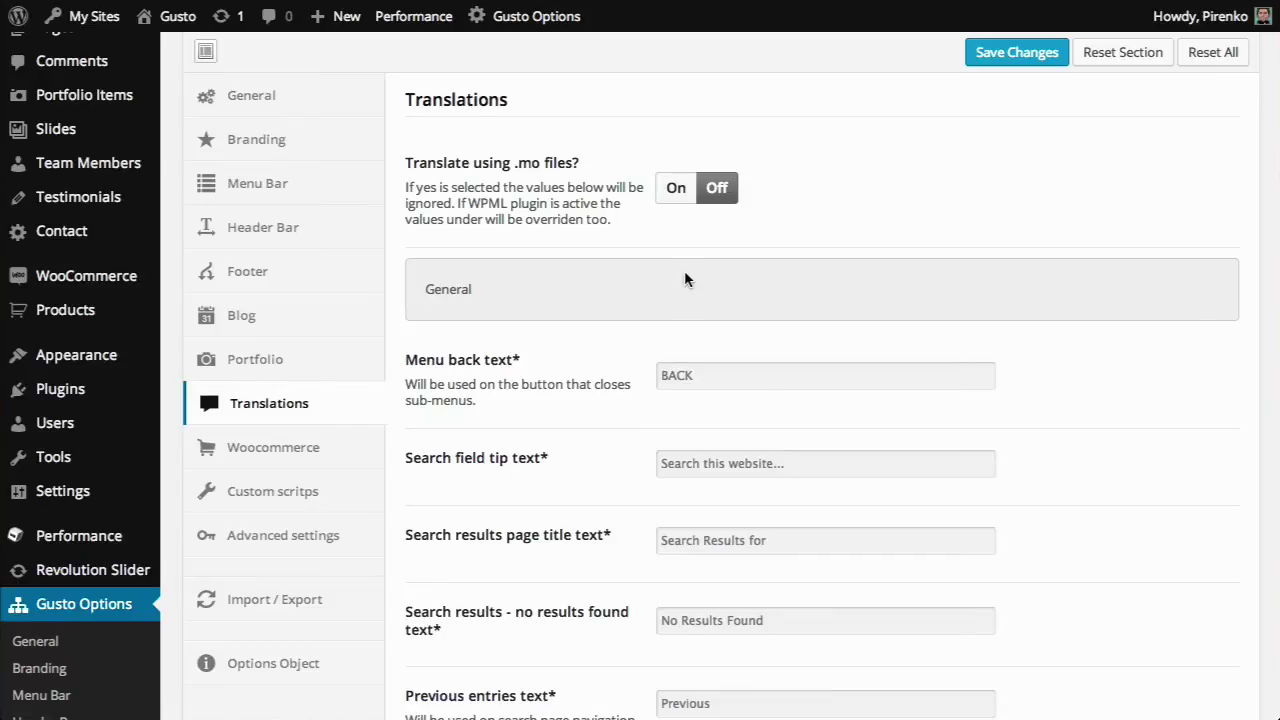
scroll(670, 285, down, 2)
scroll(660, 298, up, 3)
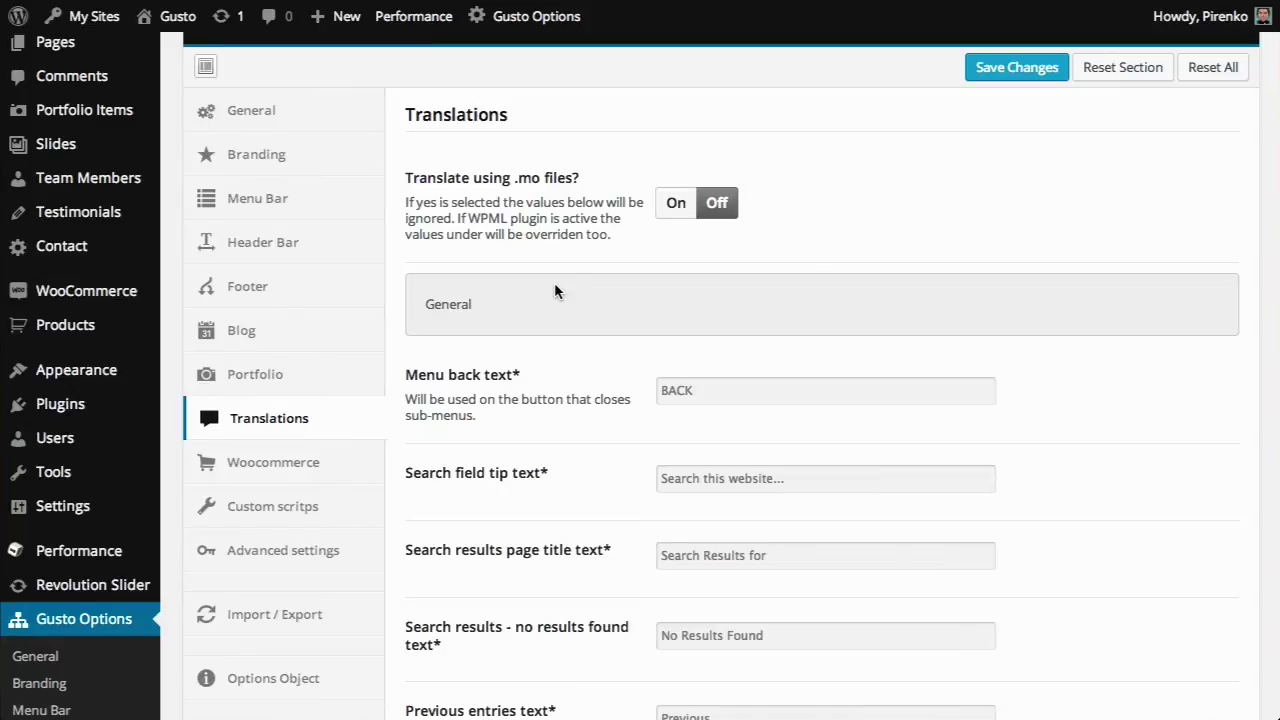
- Examine the full list of translatable theme texts and return to the .mo files option
scroll(600, 357, down, 15)
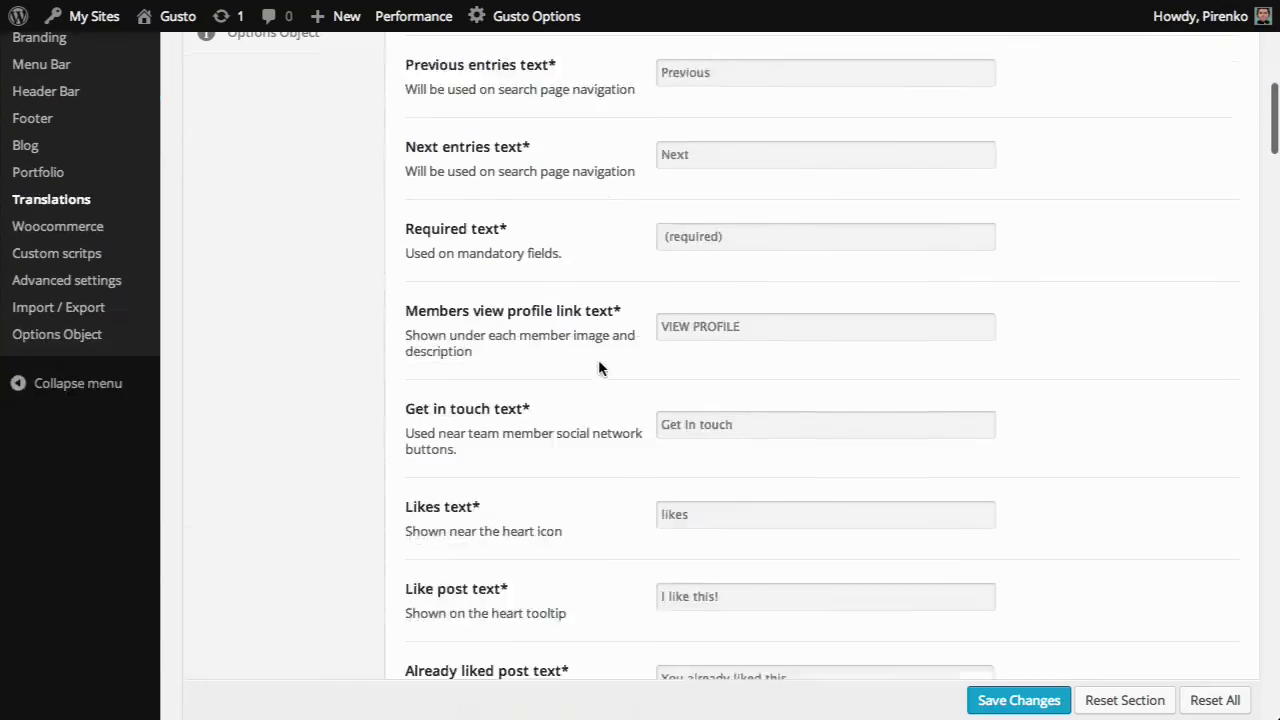
scroll(600, 369, down, 20)
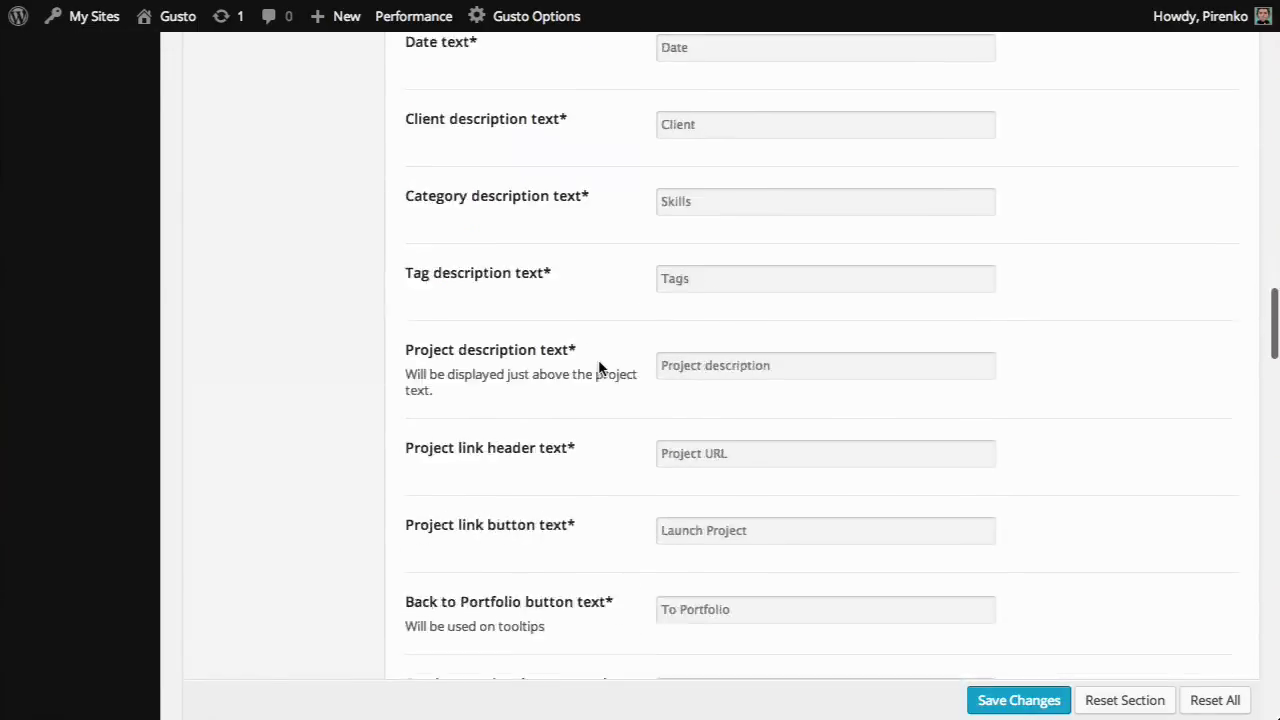
scroll(598, 368, down, 20)
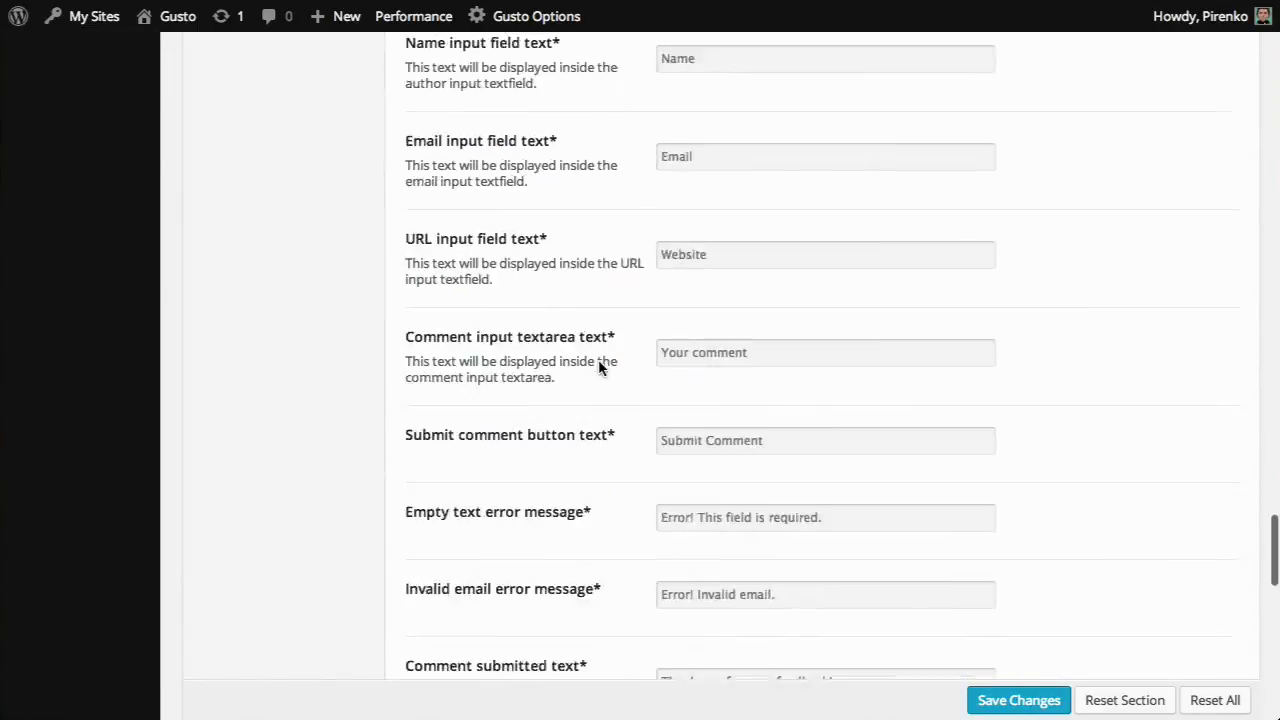
scroll(599, 360, up, 20)
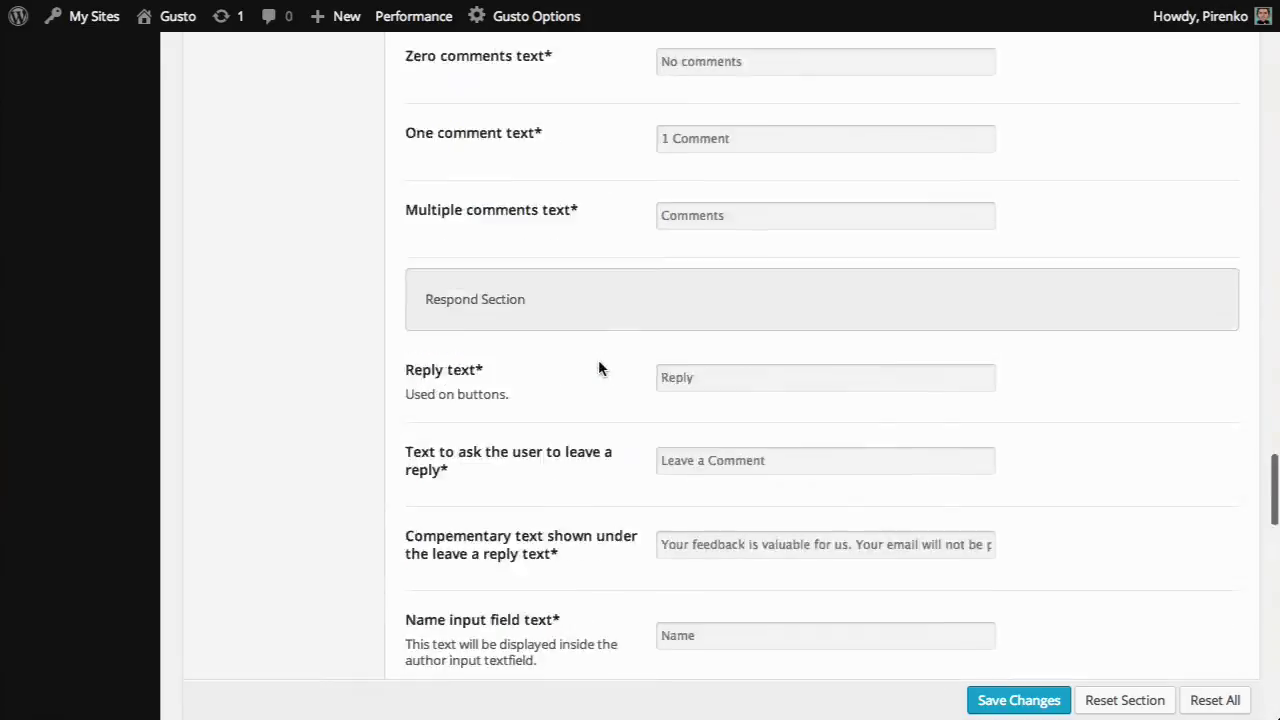
scroll(598, 368, up, 20)
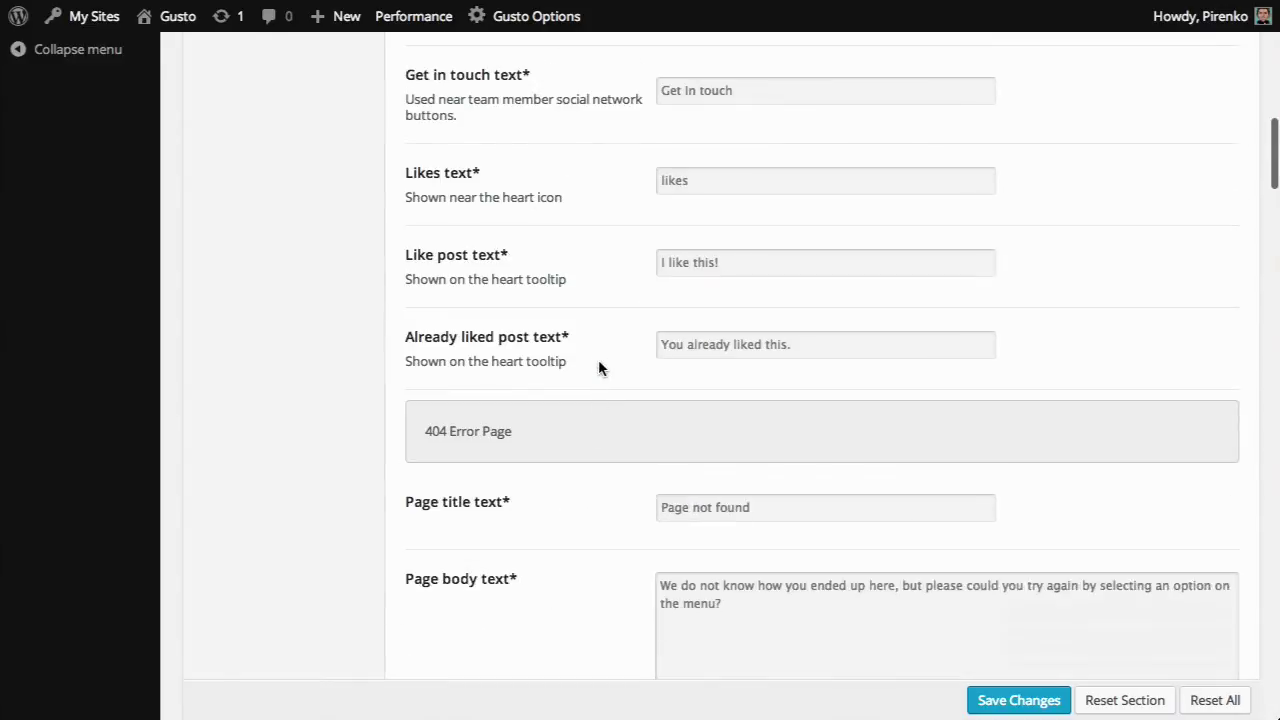
scroll(598, 359, up, 4)
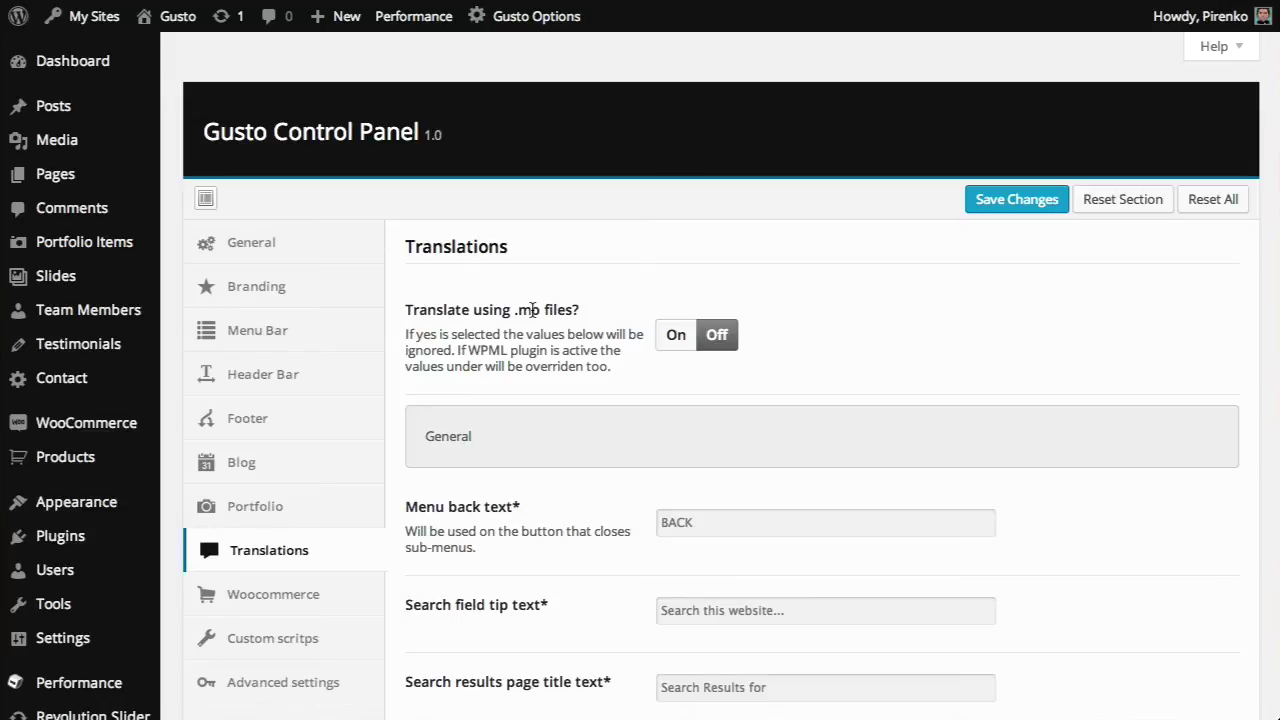
scroll(531, 309, down, 1)
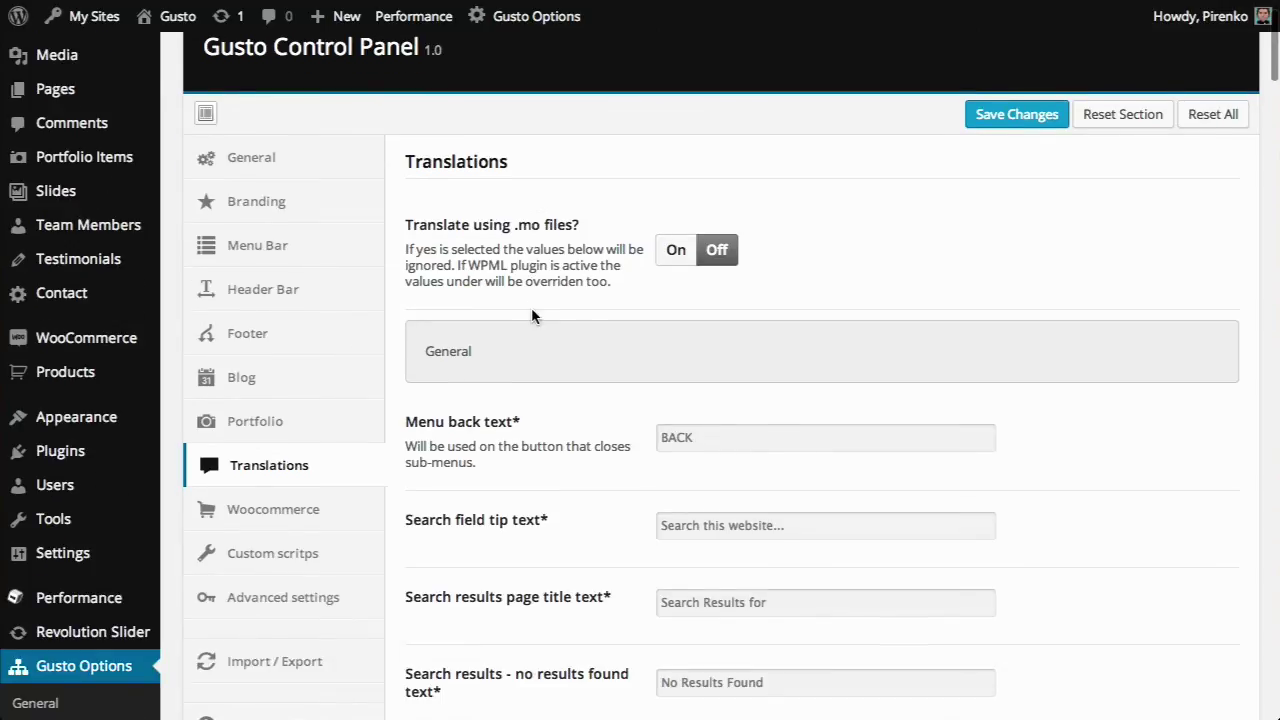
scroll(531, 307, down, 1)
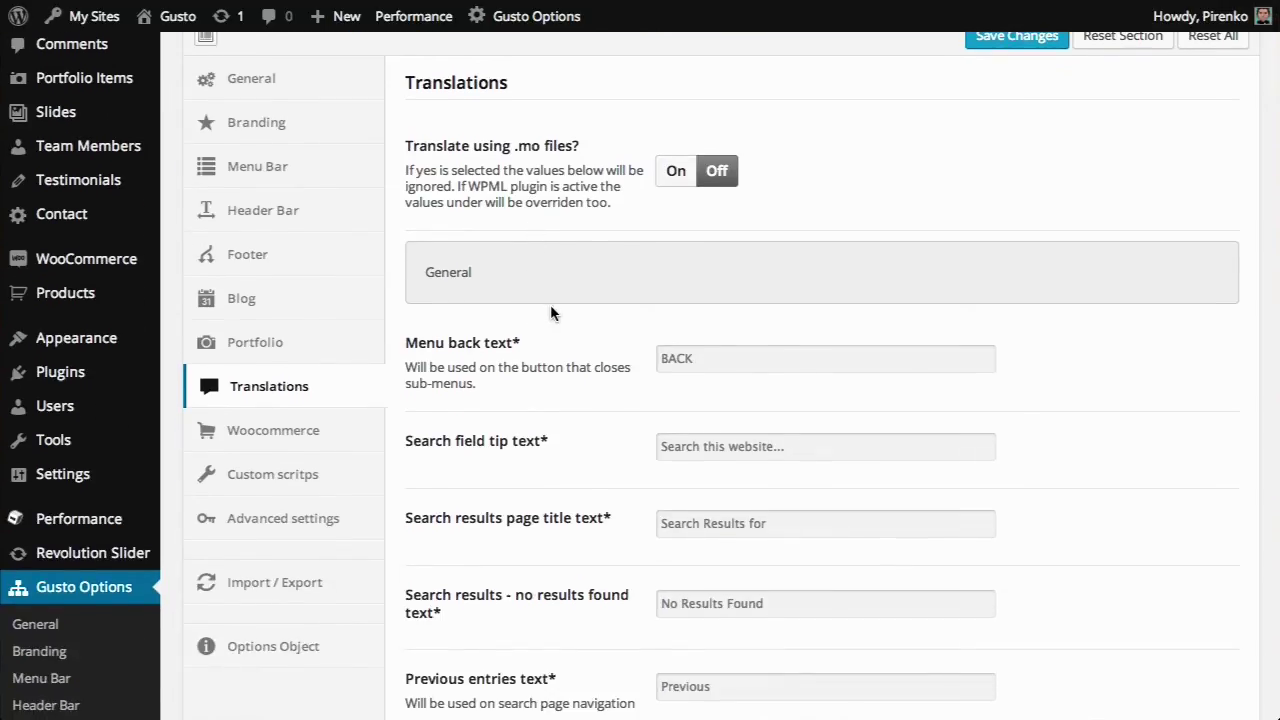
- Open the Woocommerce section, look at the shop pages subheadings text and open the live site's Shop page to check it
click(313, 434)
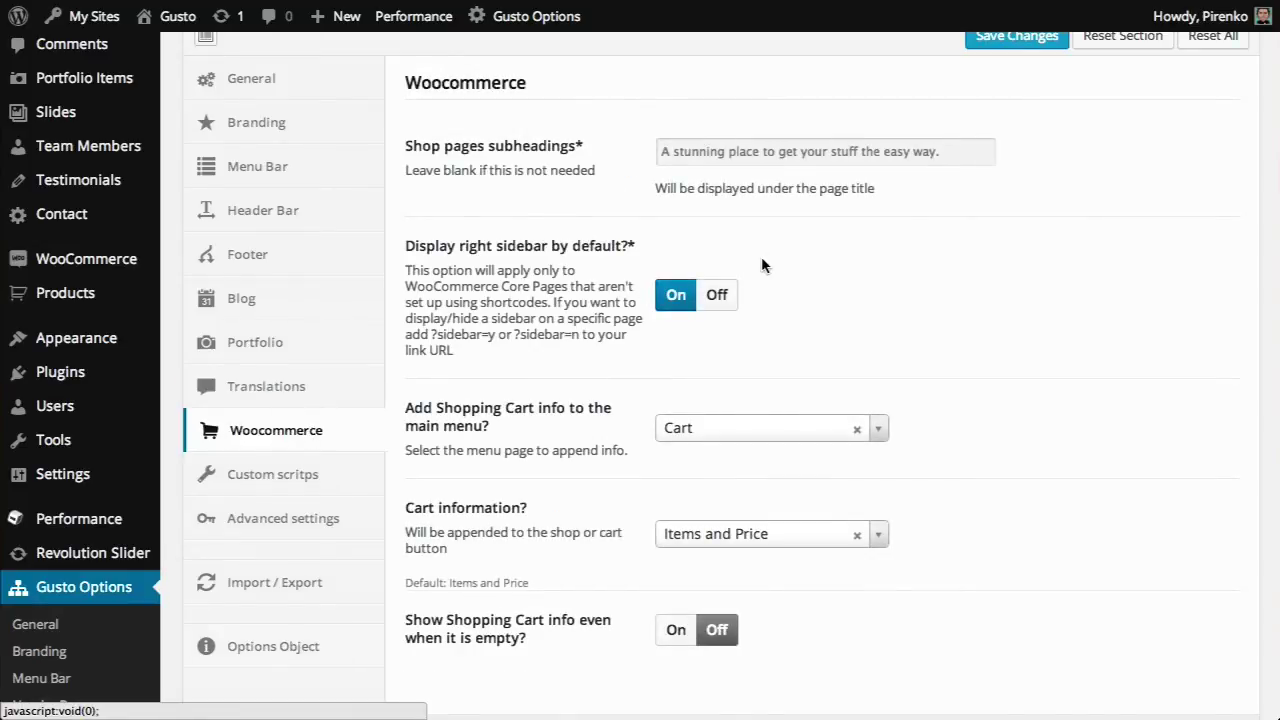
click(666, 154)
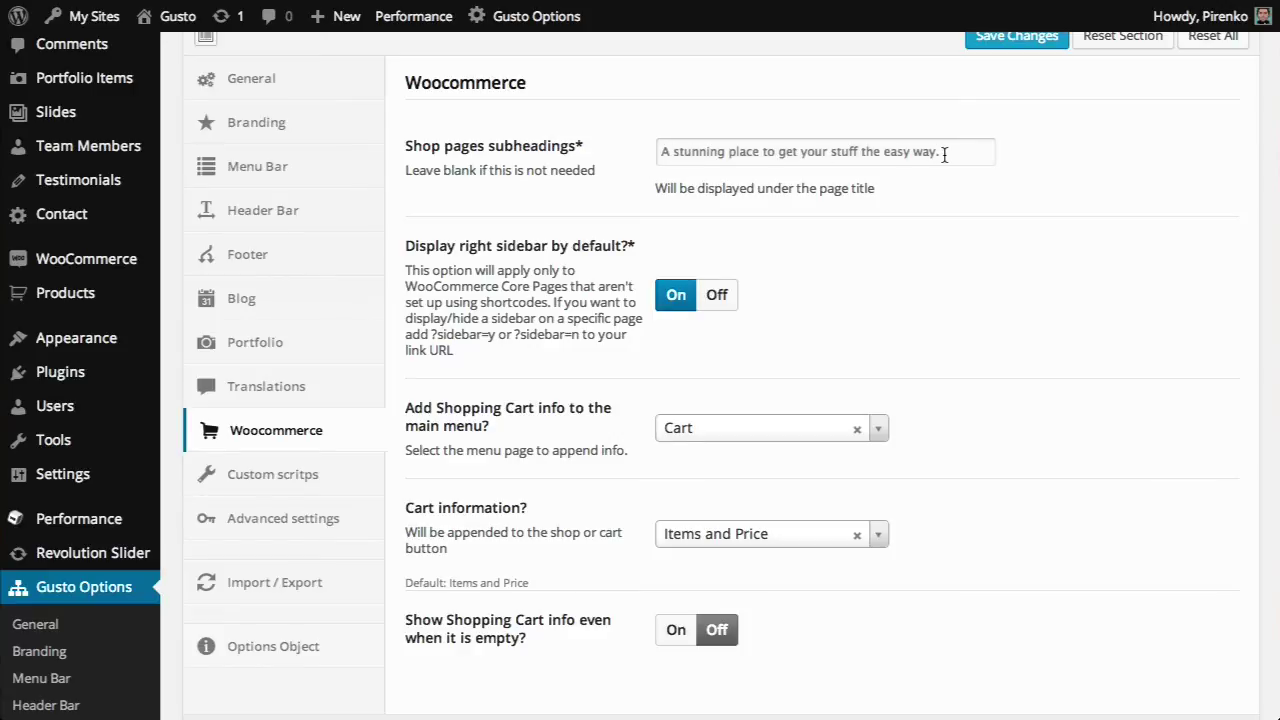
click(560, 162)
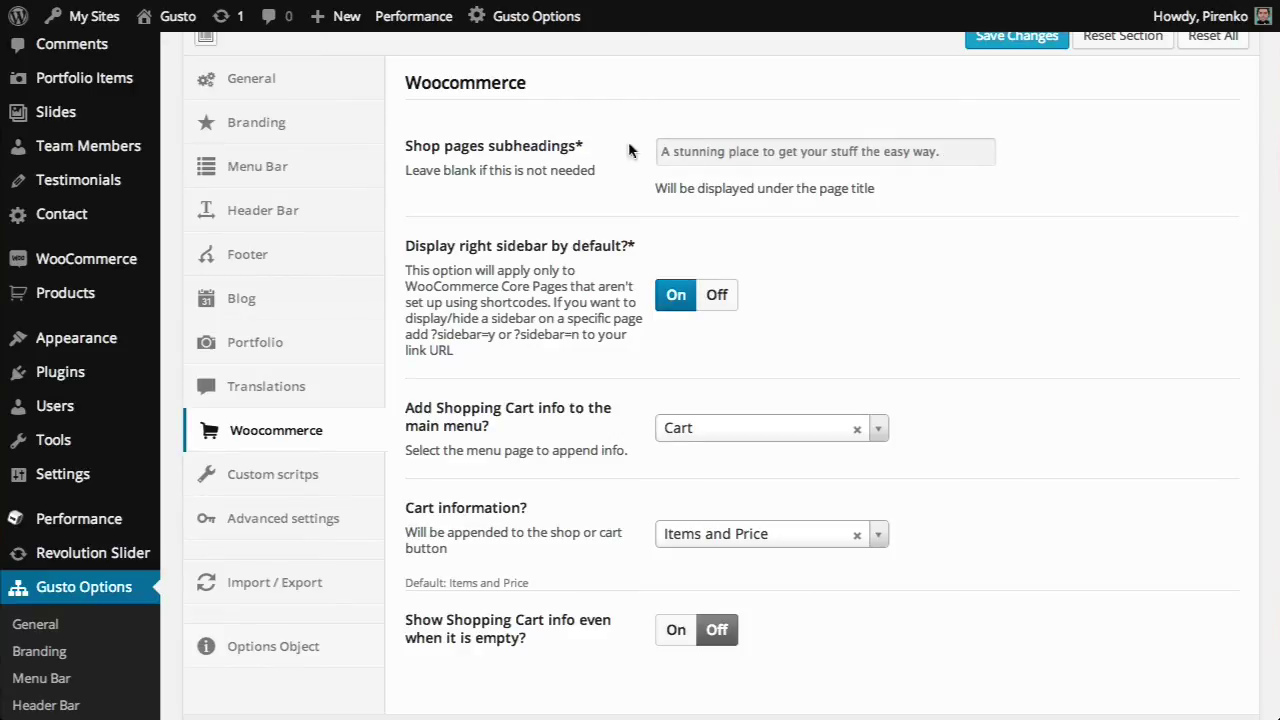
click(690, 152)
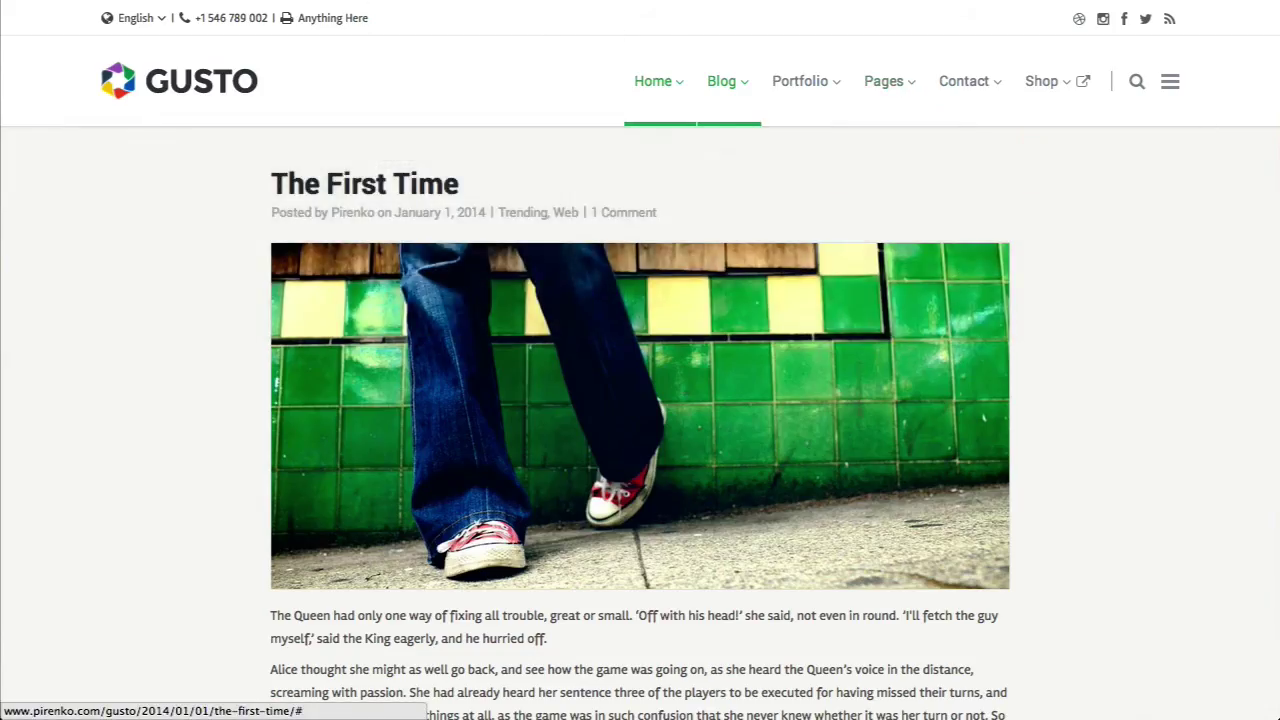
mouse_move(1034, 86)
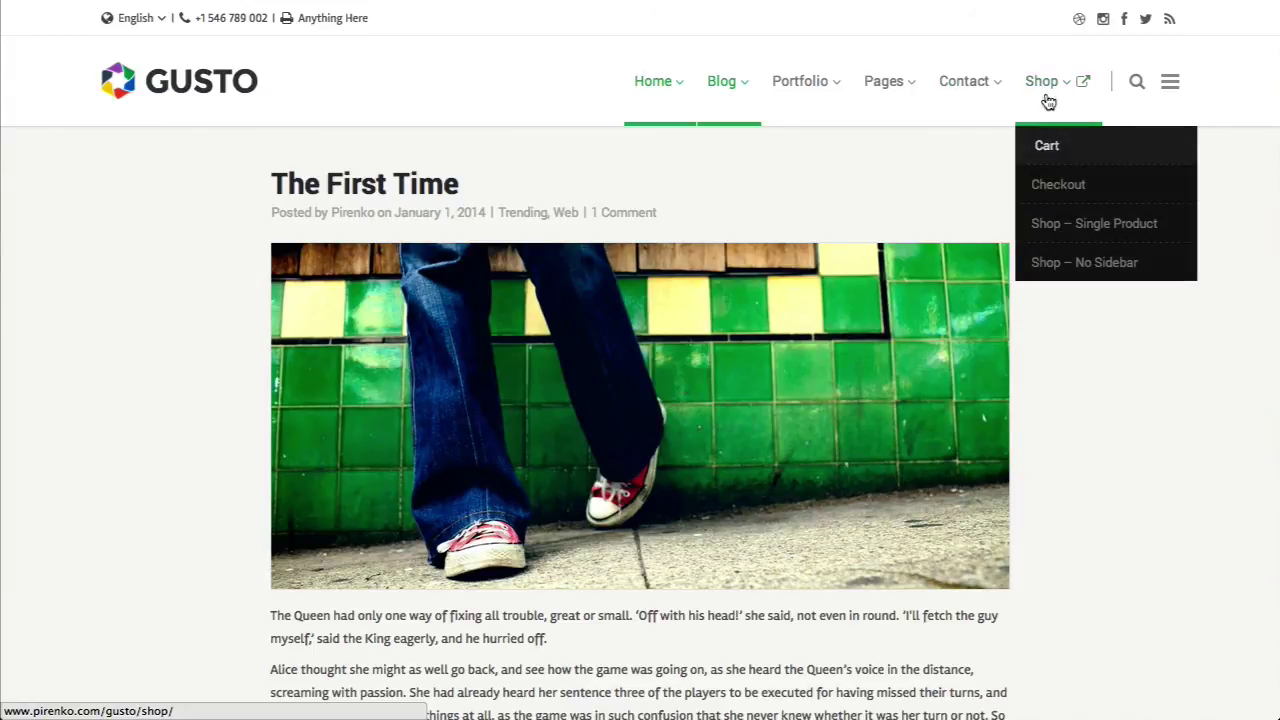
click(1045, 82)
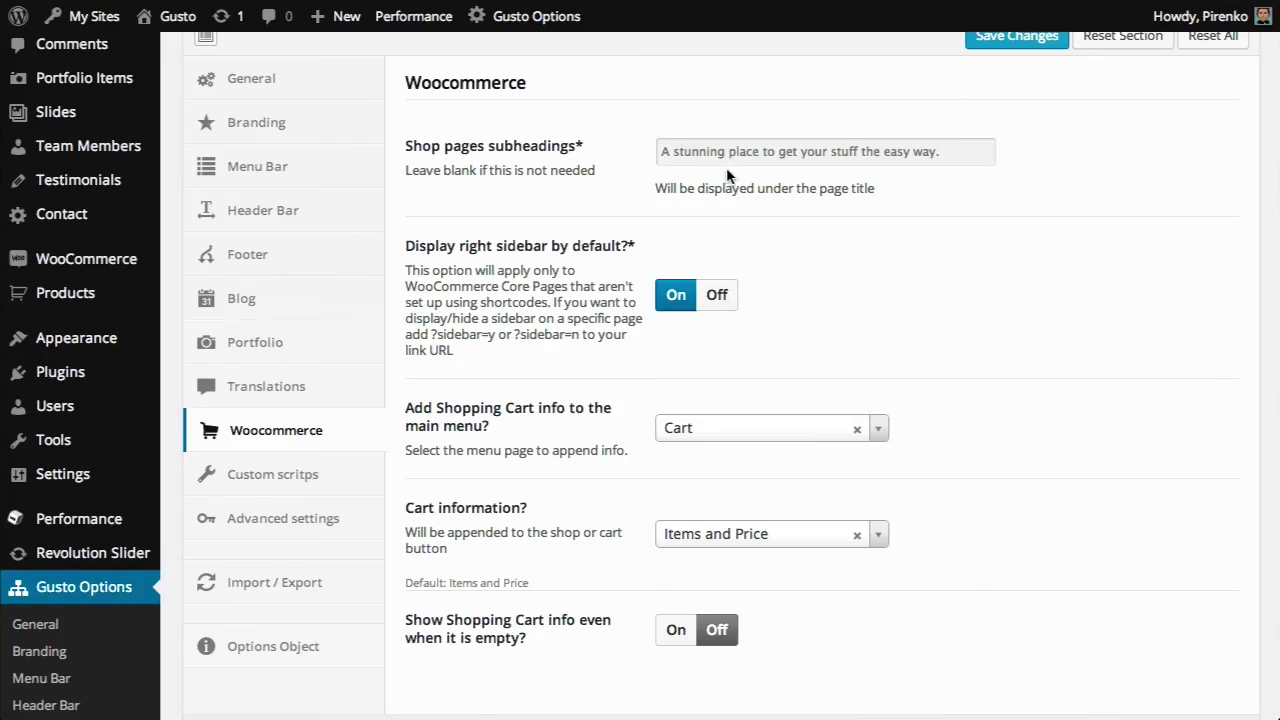
- Review the Woocommerce sidebar and shopping cart options and open the Custom scritps section
scroll(726, 170, down, 2)
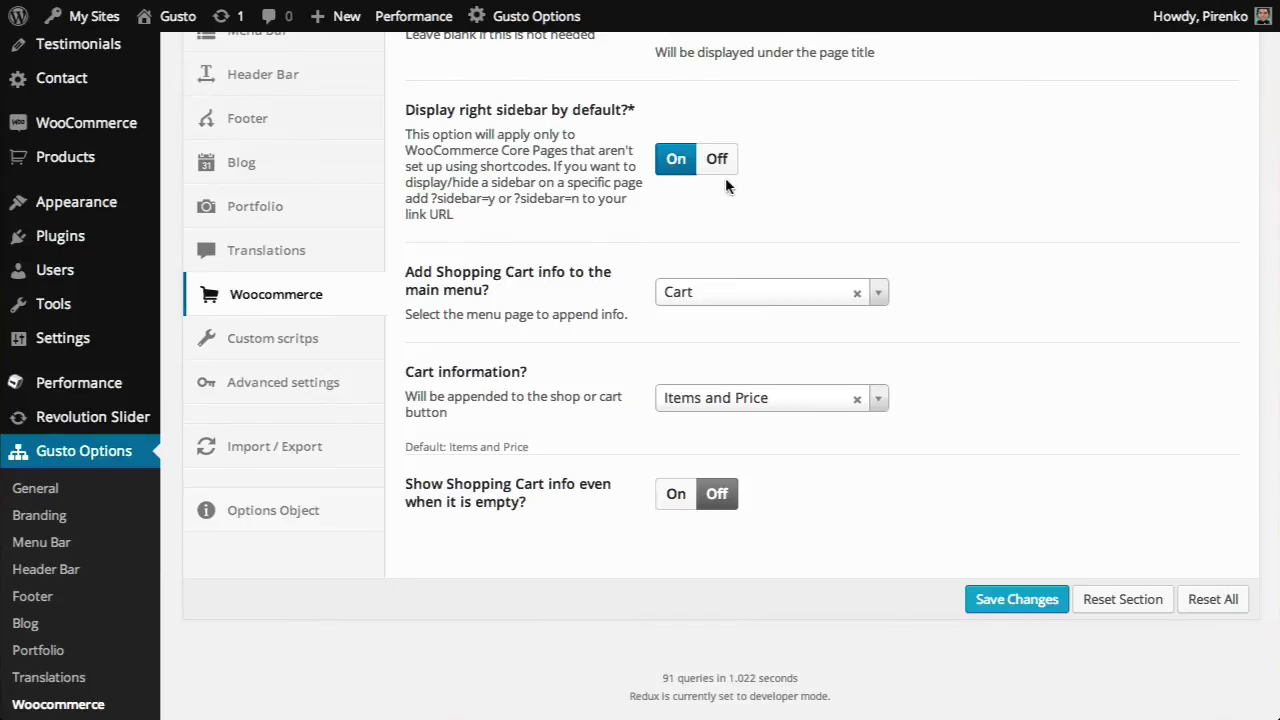
scroll(509, 214, down, 1)
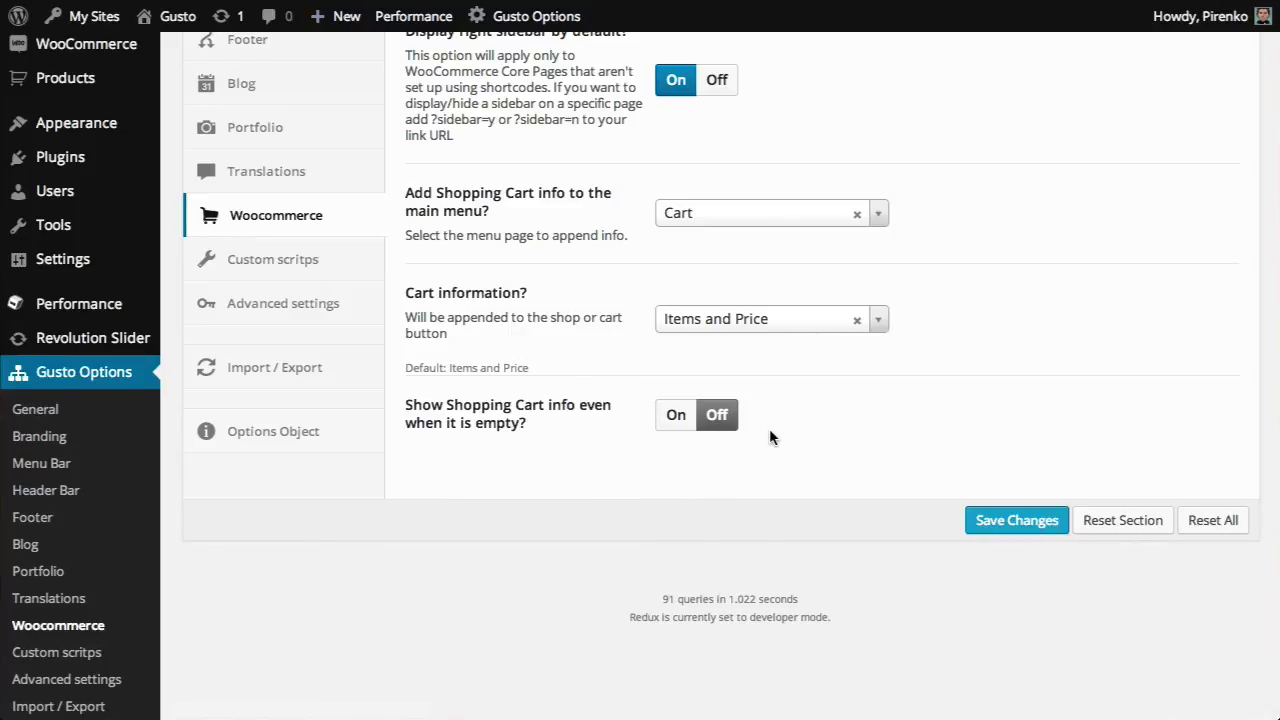
click(320, 264)
scroll(504, 312, up, 4)
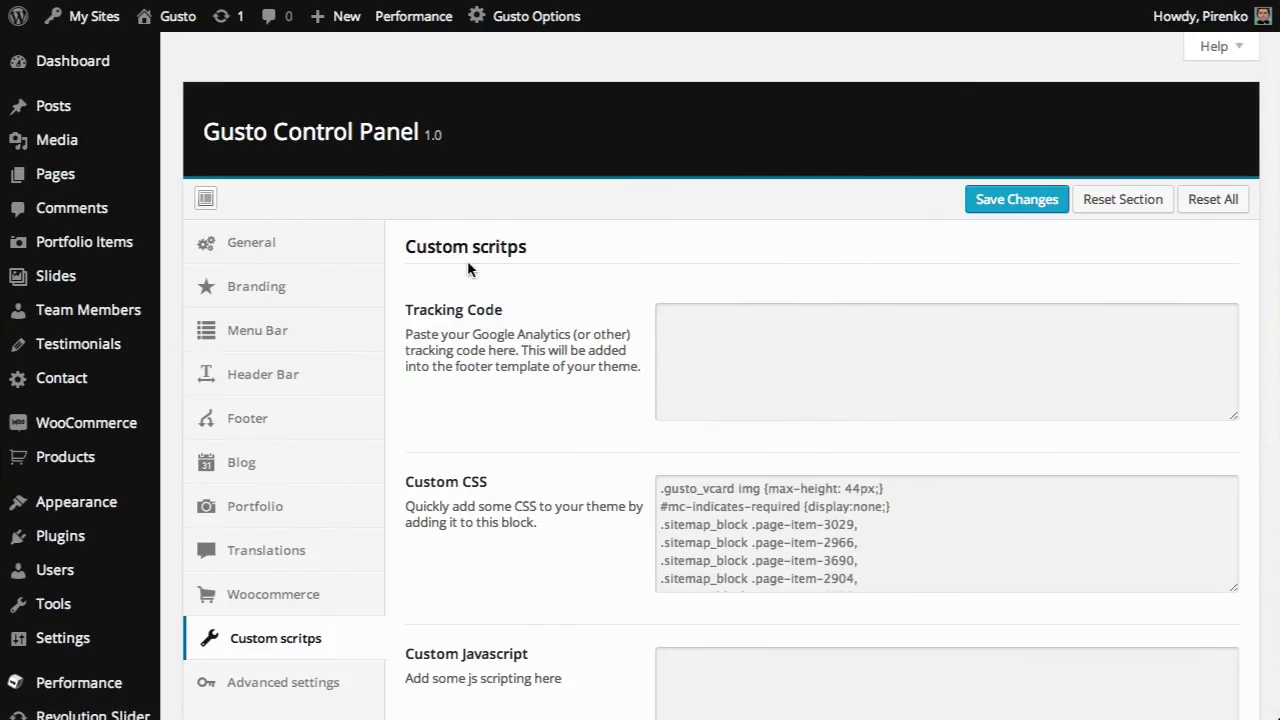
- Review the Tracking Code, Custom CSS and Custom Javascript fields of the custom scripts section
scroll(467, 260, down, 1)
click(806, 256)
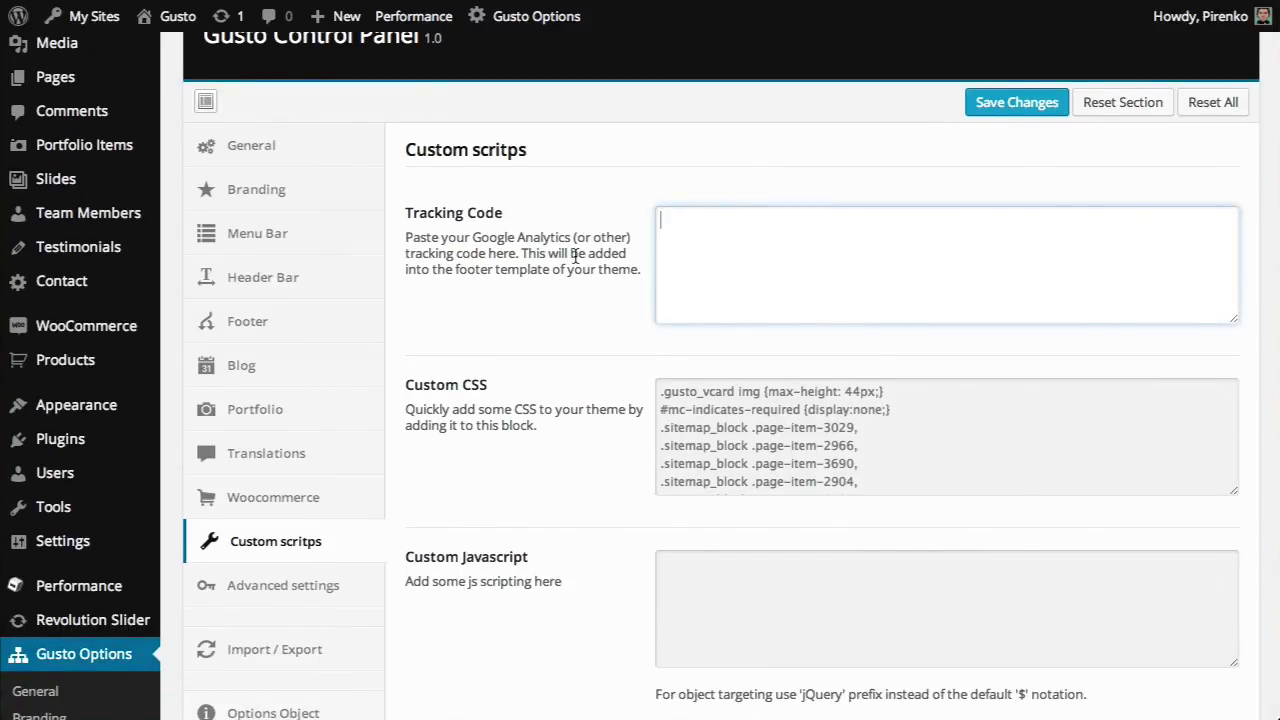
click(945, 466)
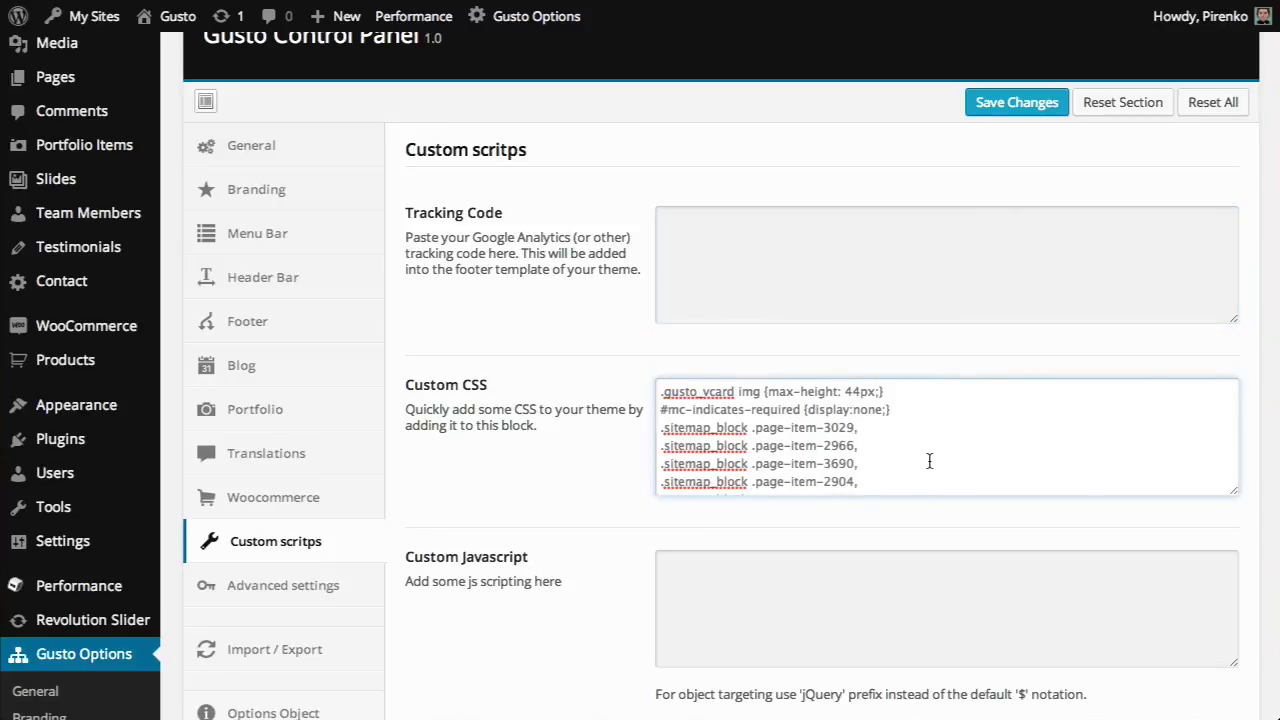
scroll(929, 461, down, 1)
scroll(929, 461, down, 1)
click(743, 491)
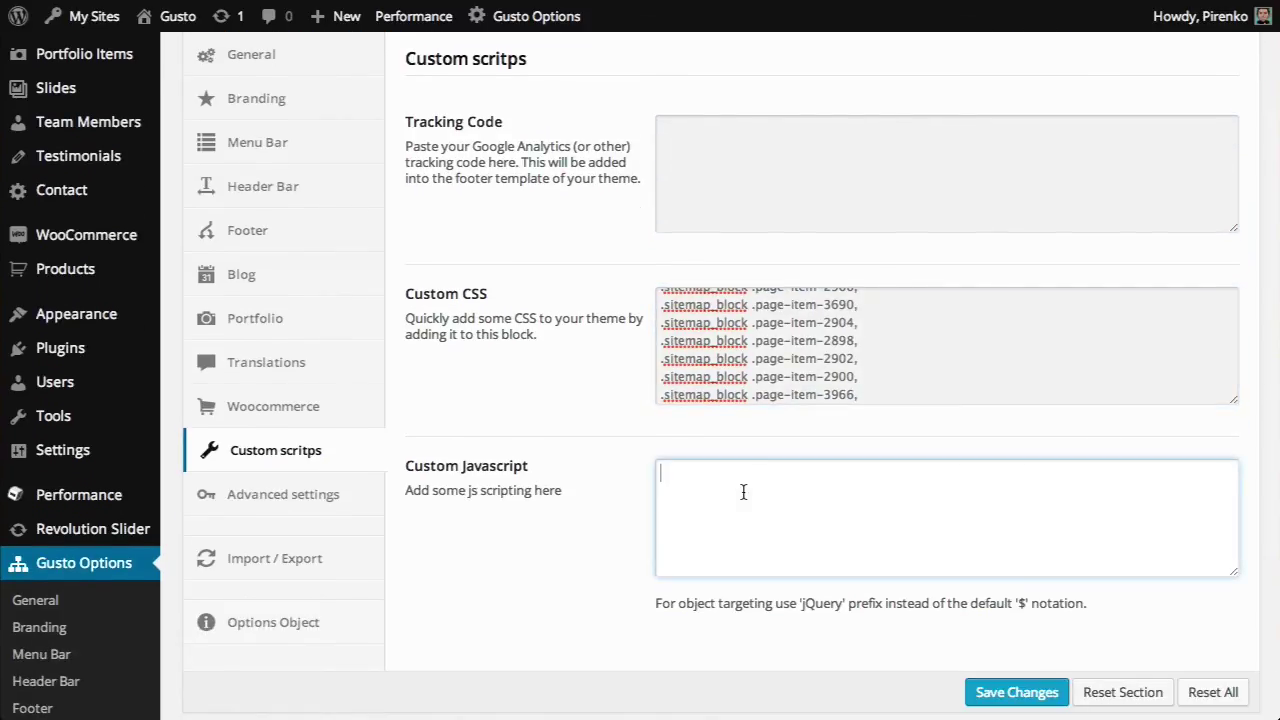
- Open the Advanced settings section and examine its permalink note and the slug options from portfolios through testimonials groups
click(312, 494)
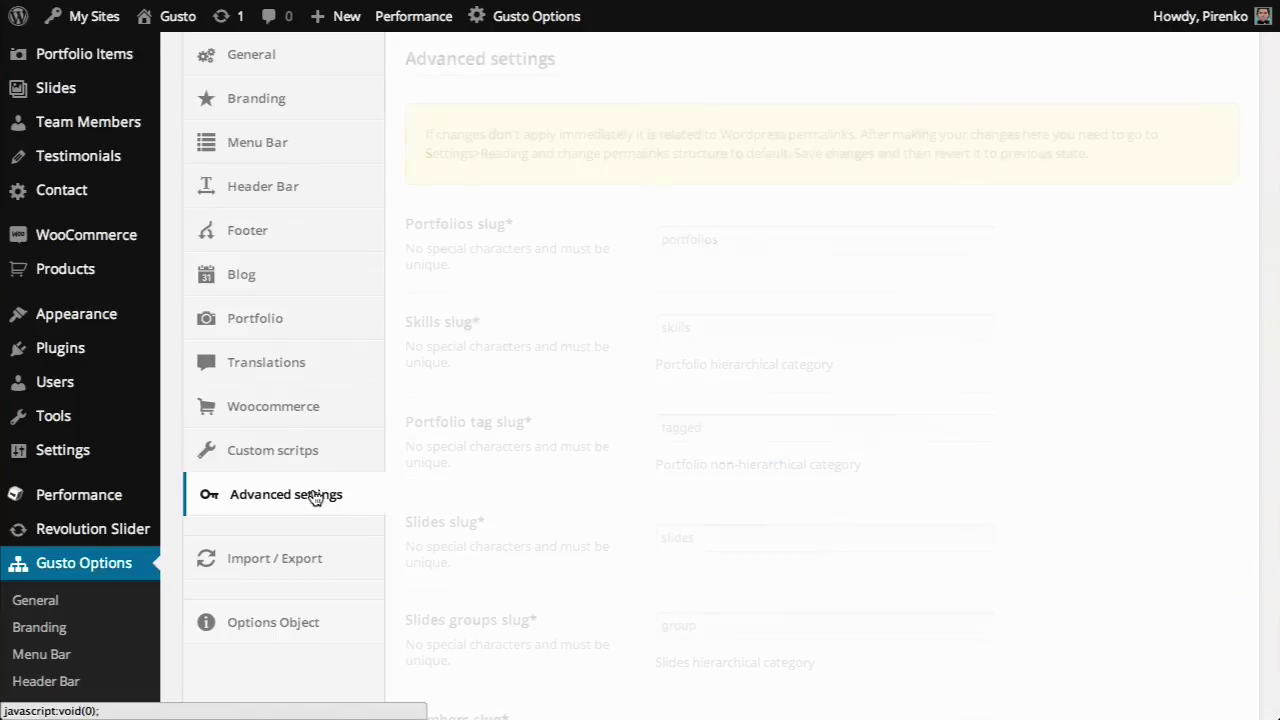
scroll(643, 424, up, 1)
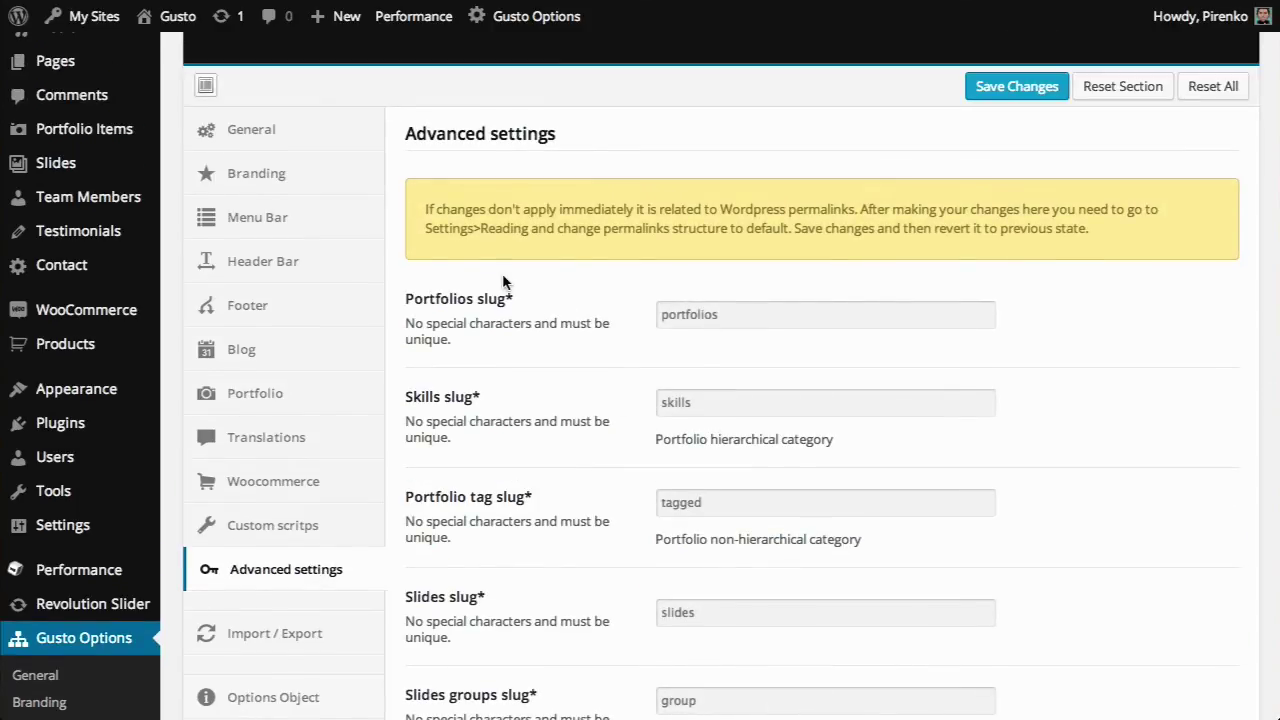
scroll(506, 294, down, 1)
scroll(506, 294, down, 1)
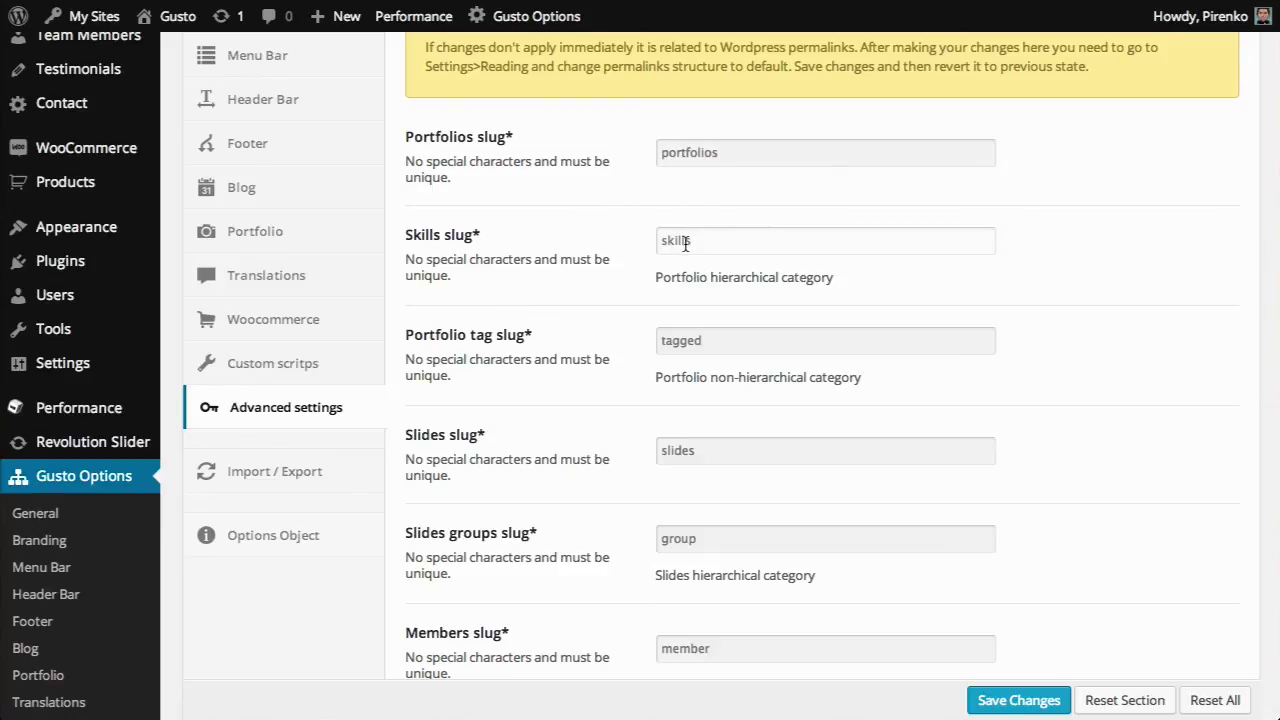
scroll(680, 300, down, 1)
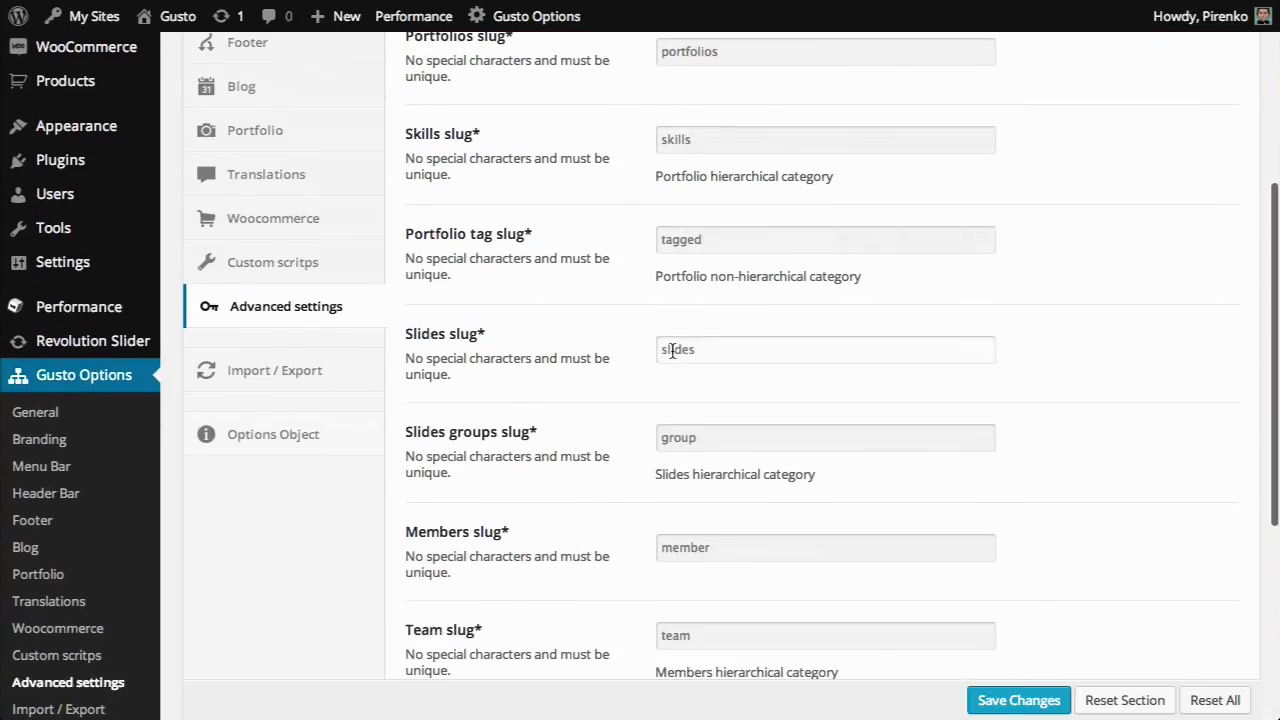
scroll(668, 350, down, 2)
scroll(609, 371, up, 3)
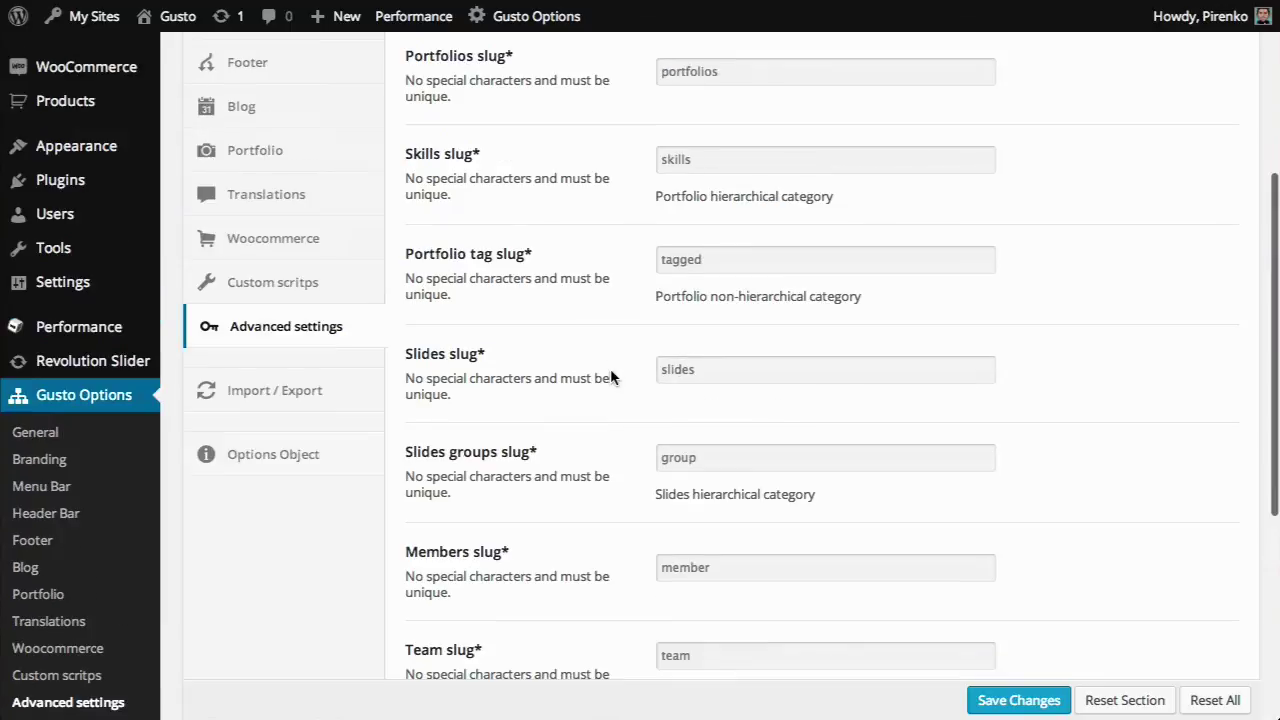
scroll(611, 343, down, 5)
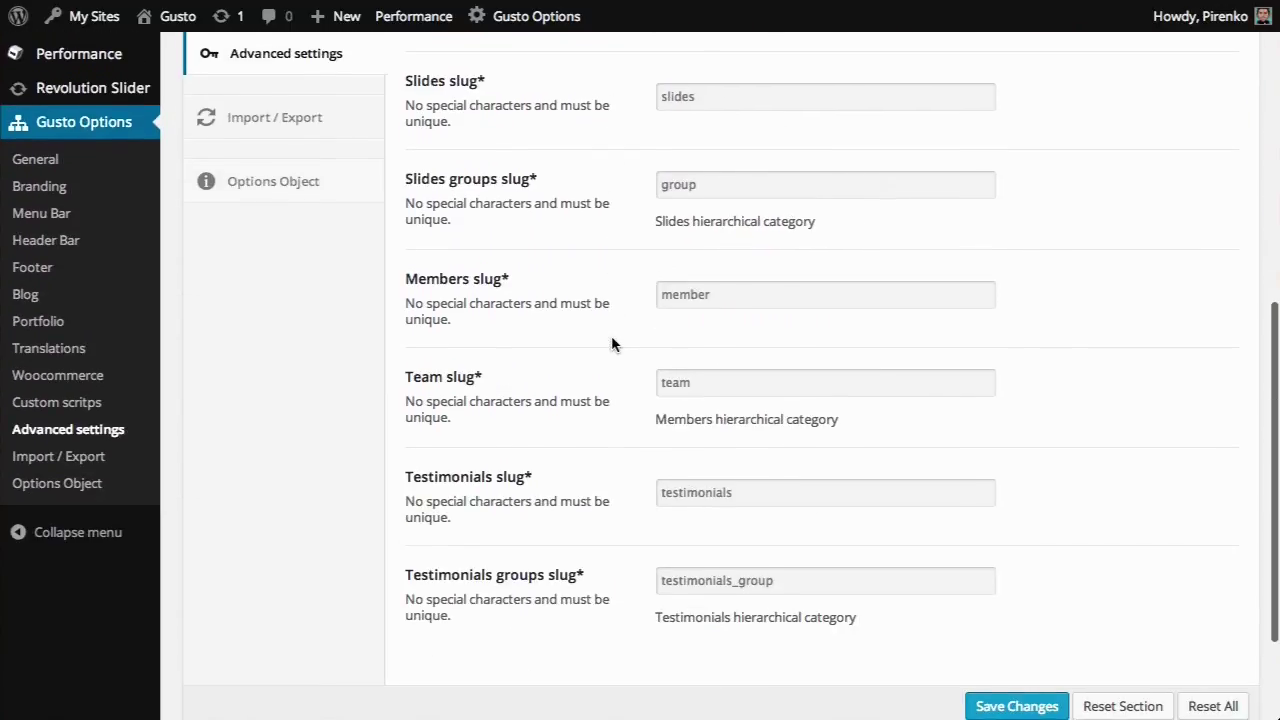
scroll(612, 343, down, 1)
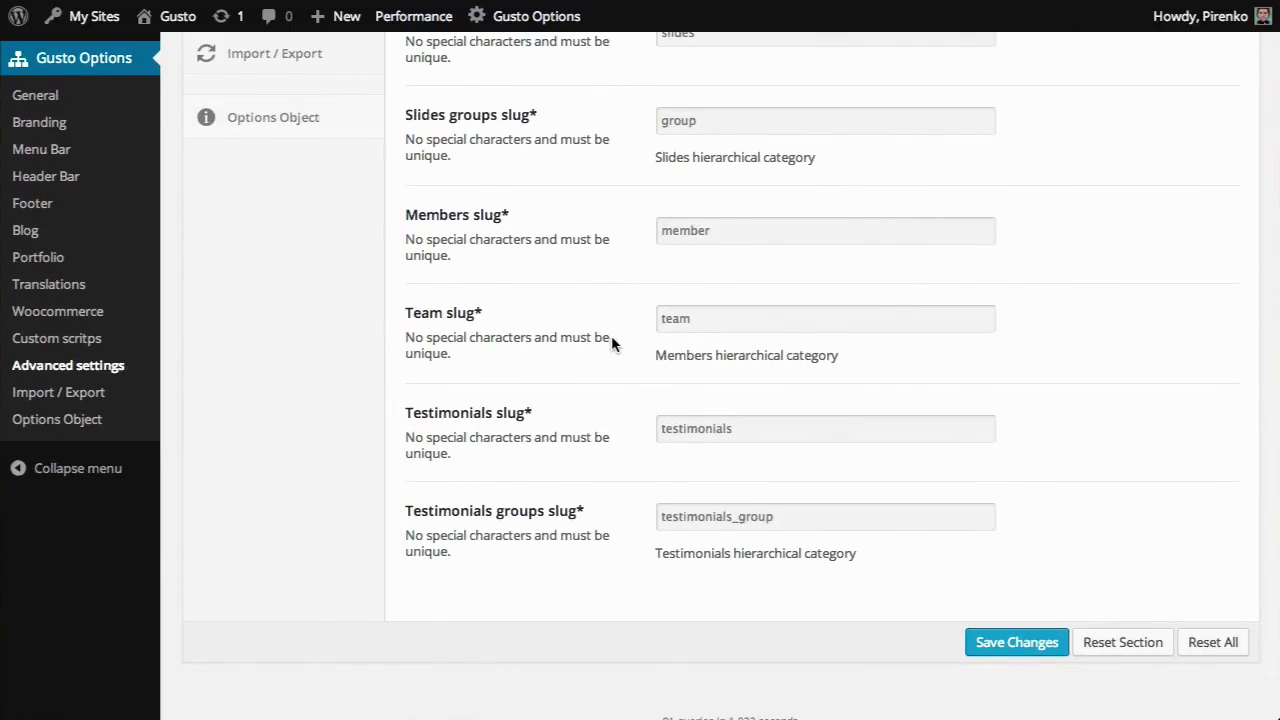
scroll(611, 343, up, 5)
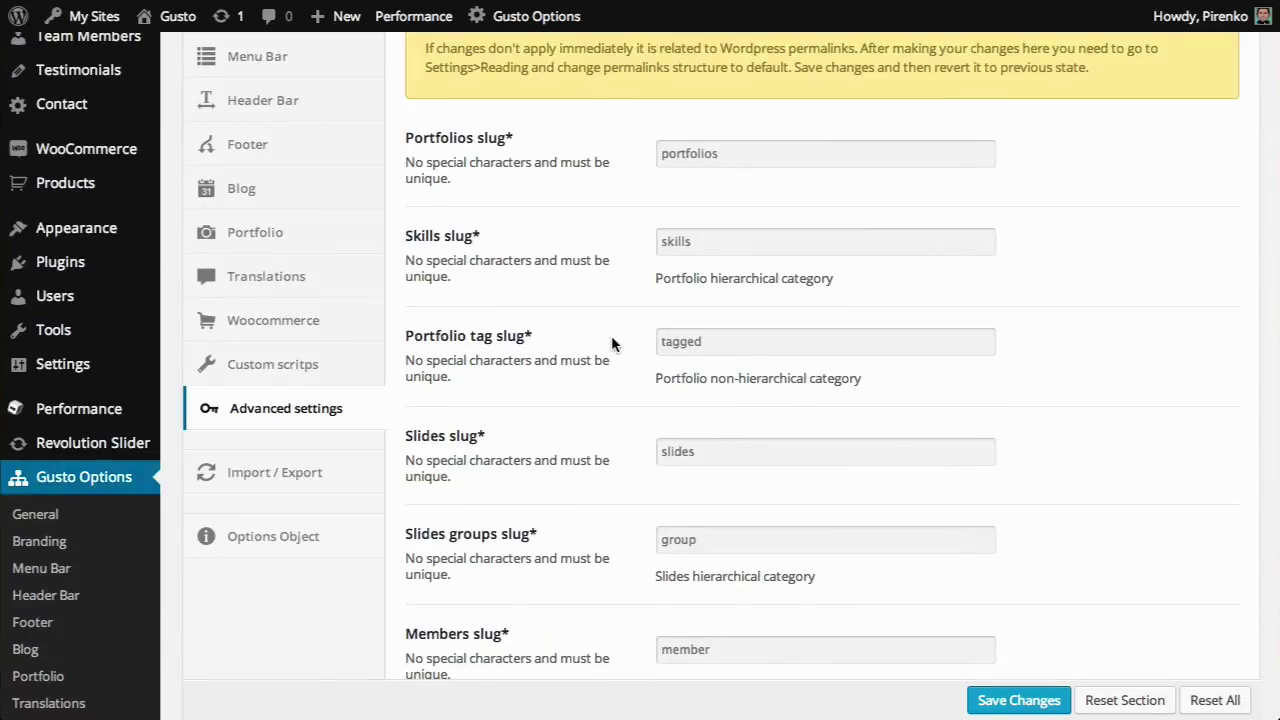